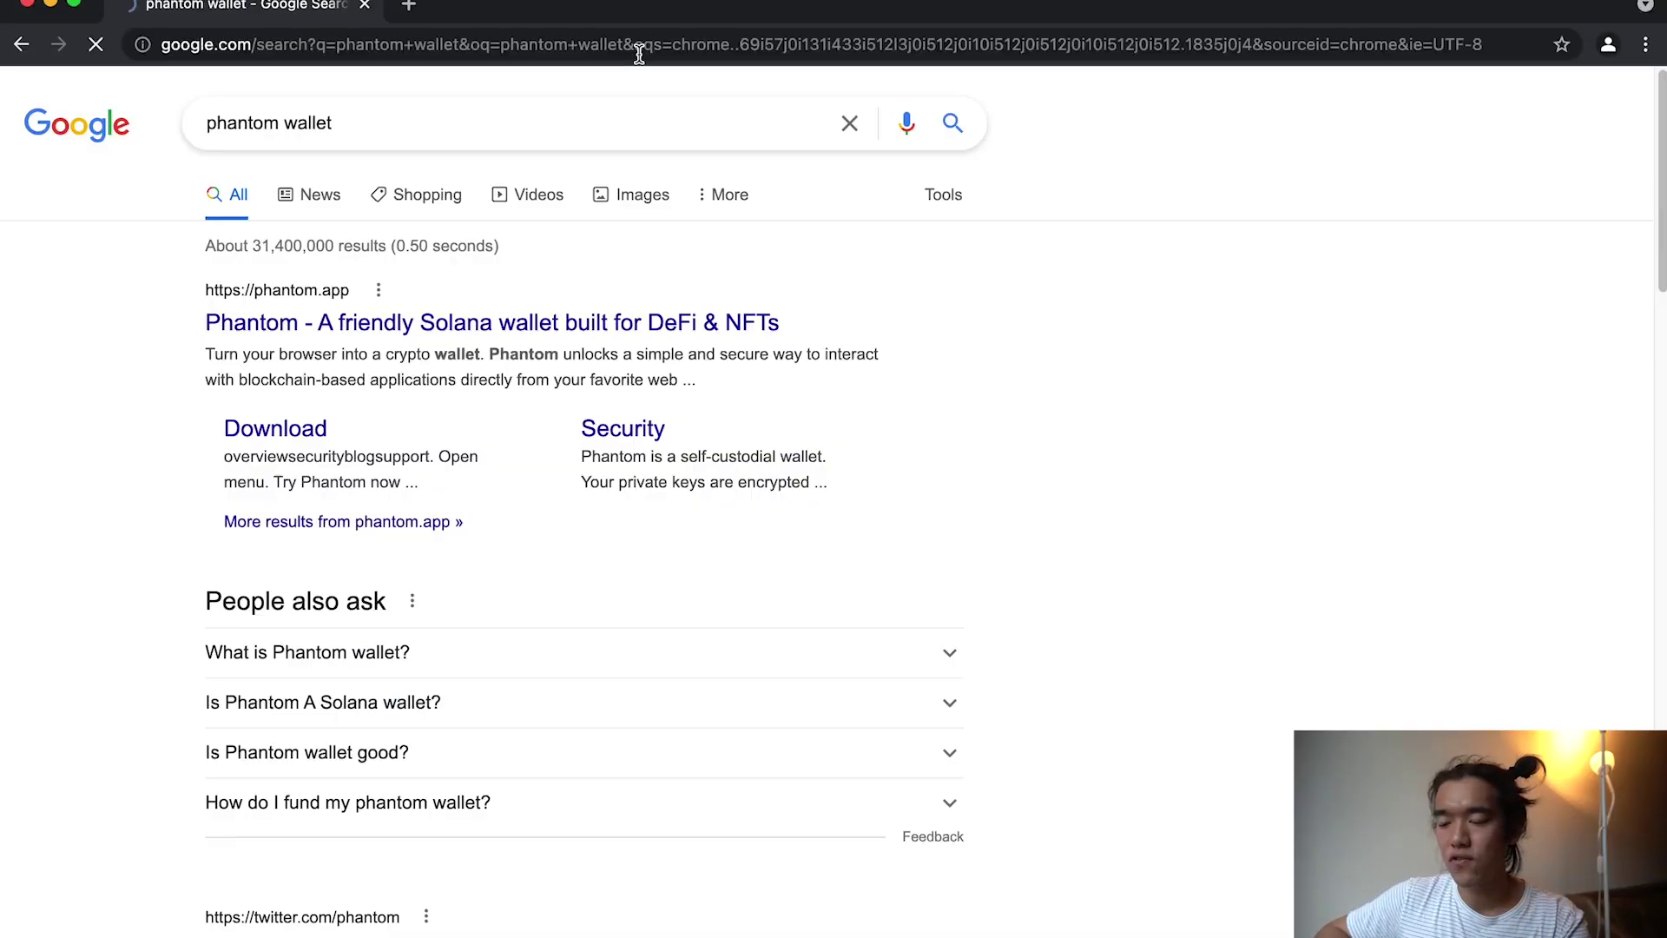
- Install the Phantom wallet extension from phantom.app through its Chrome Web Store page
{"action": "left_click", "coordinate": [598, 320]}
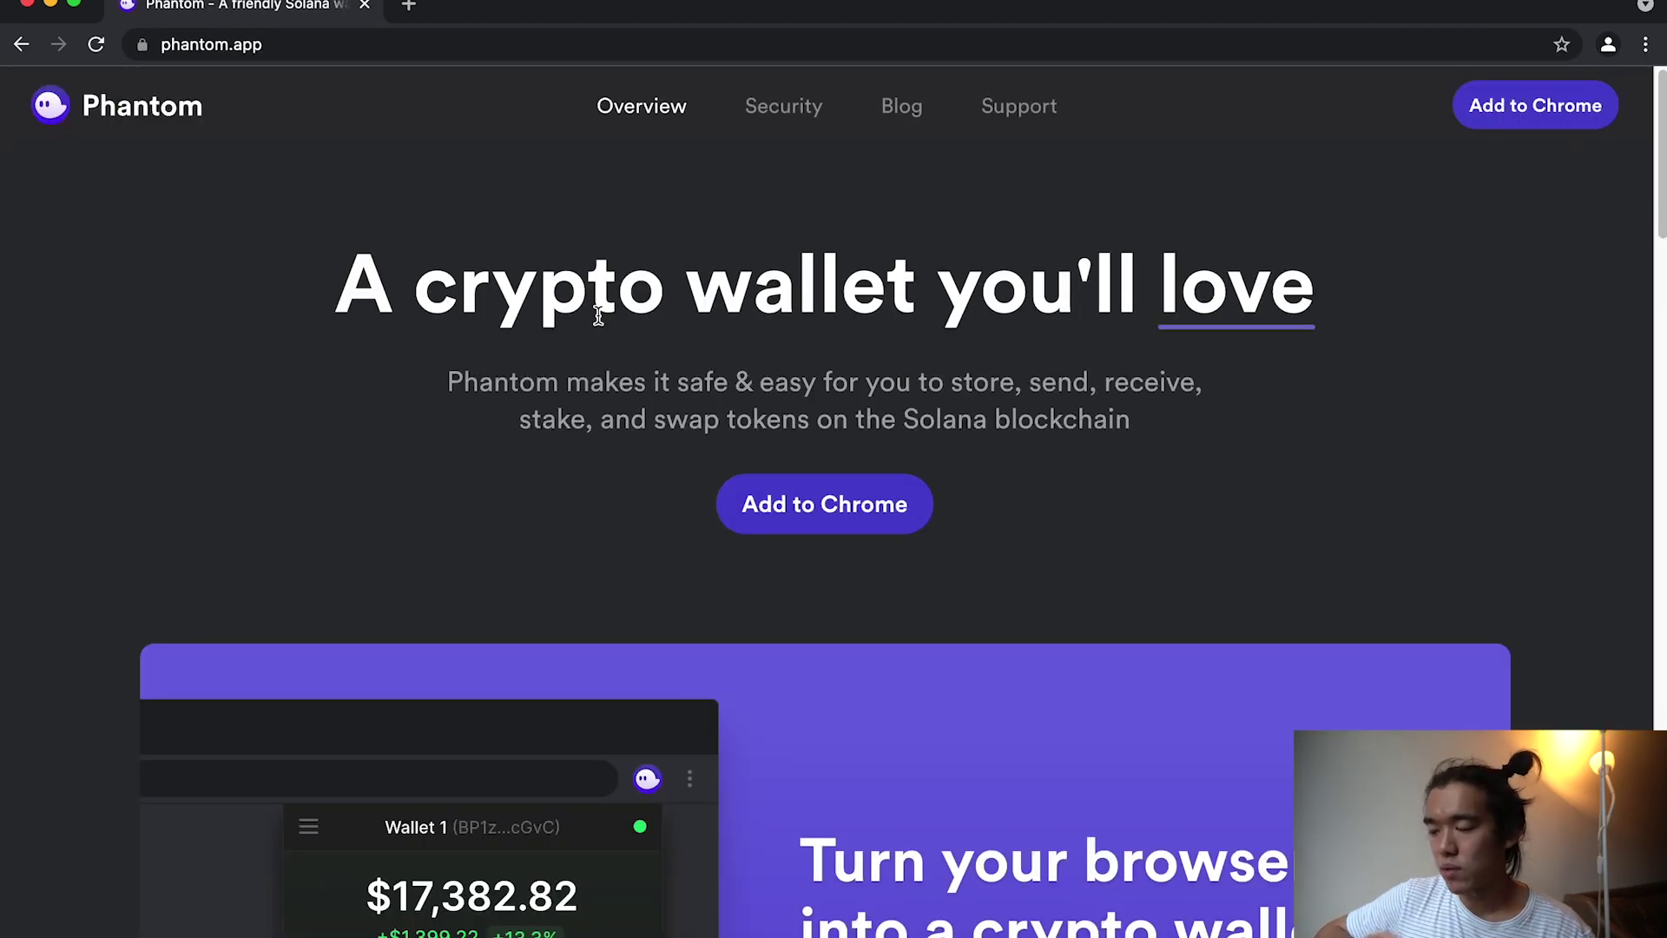
{"action": "left_click", "coordinate": [823, 508]}
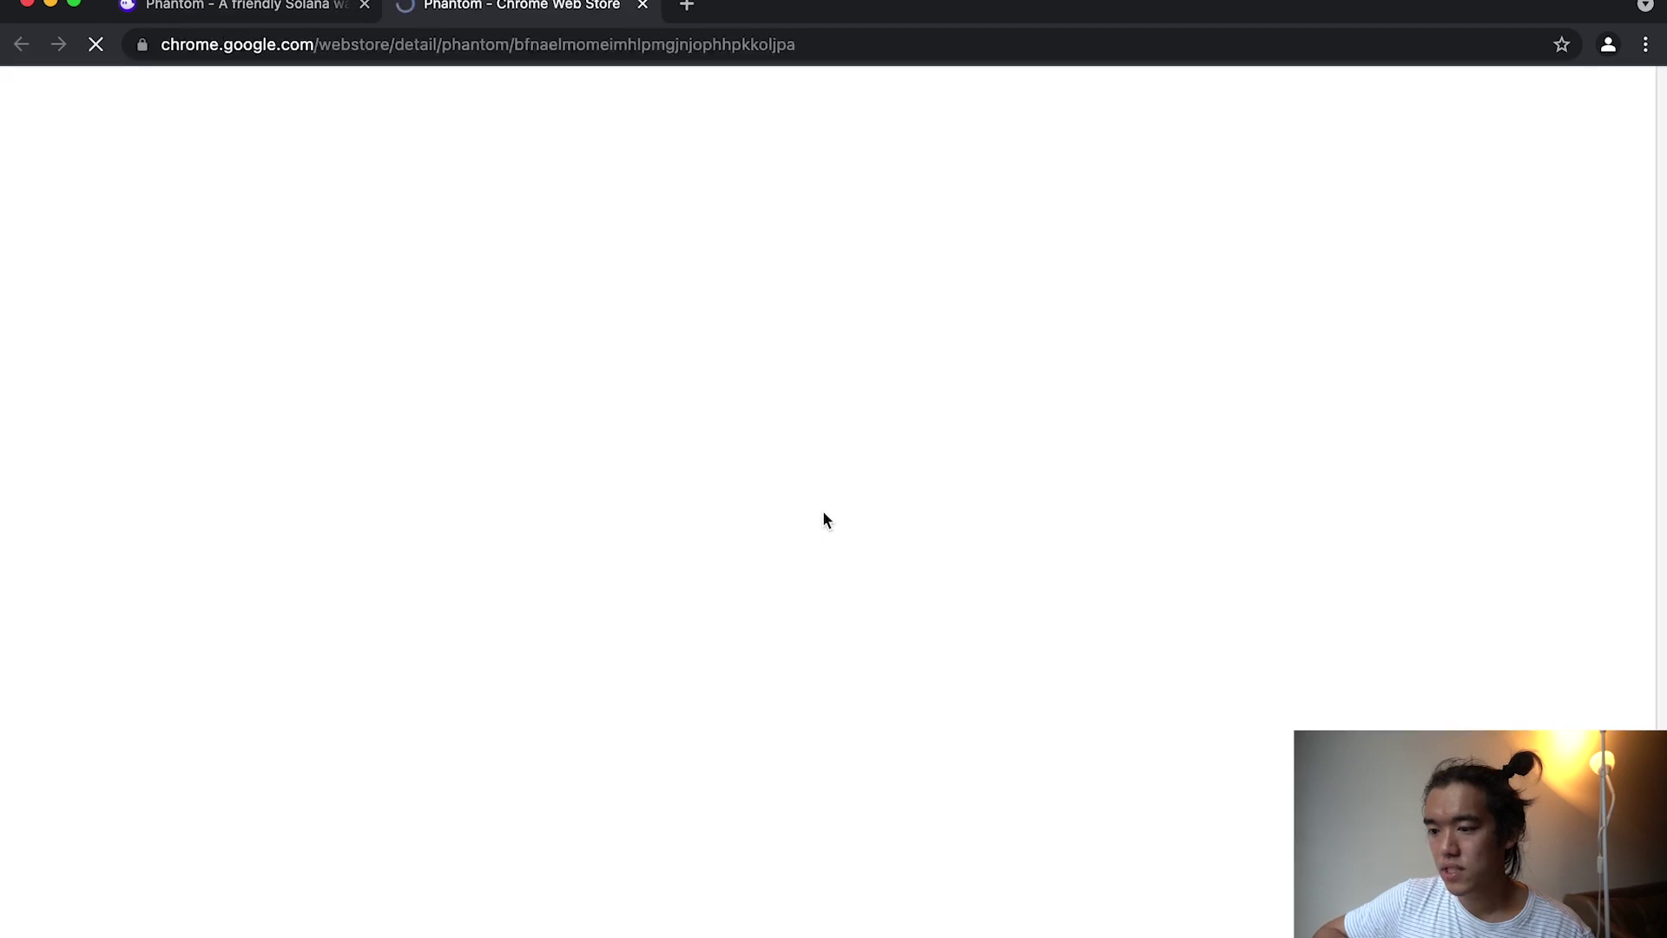
{"action": "left_click", "coordinate": [1320, 271]}
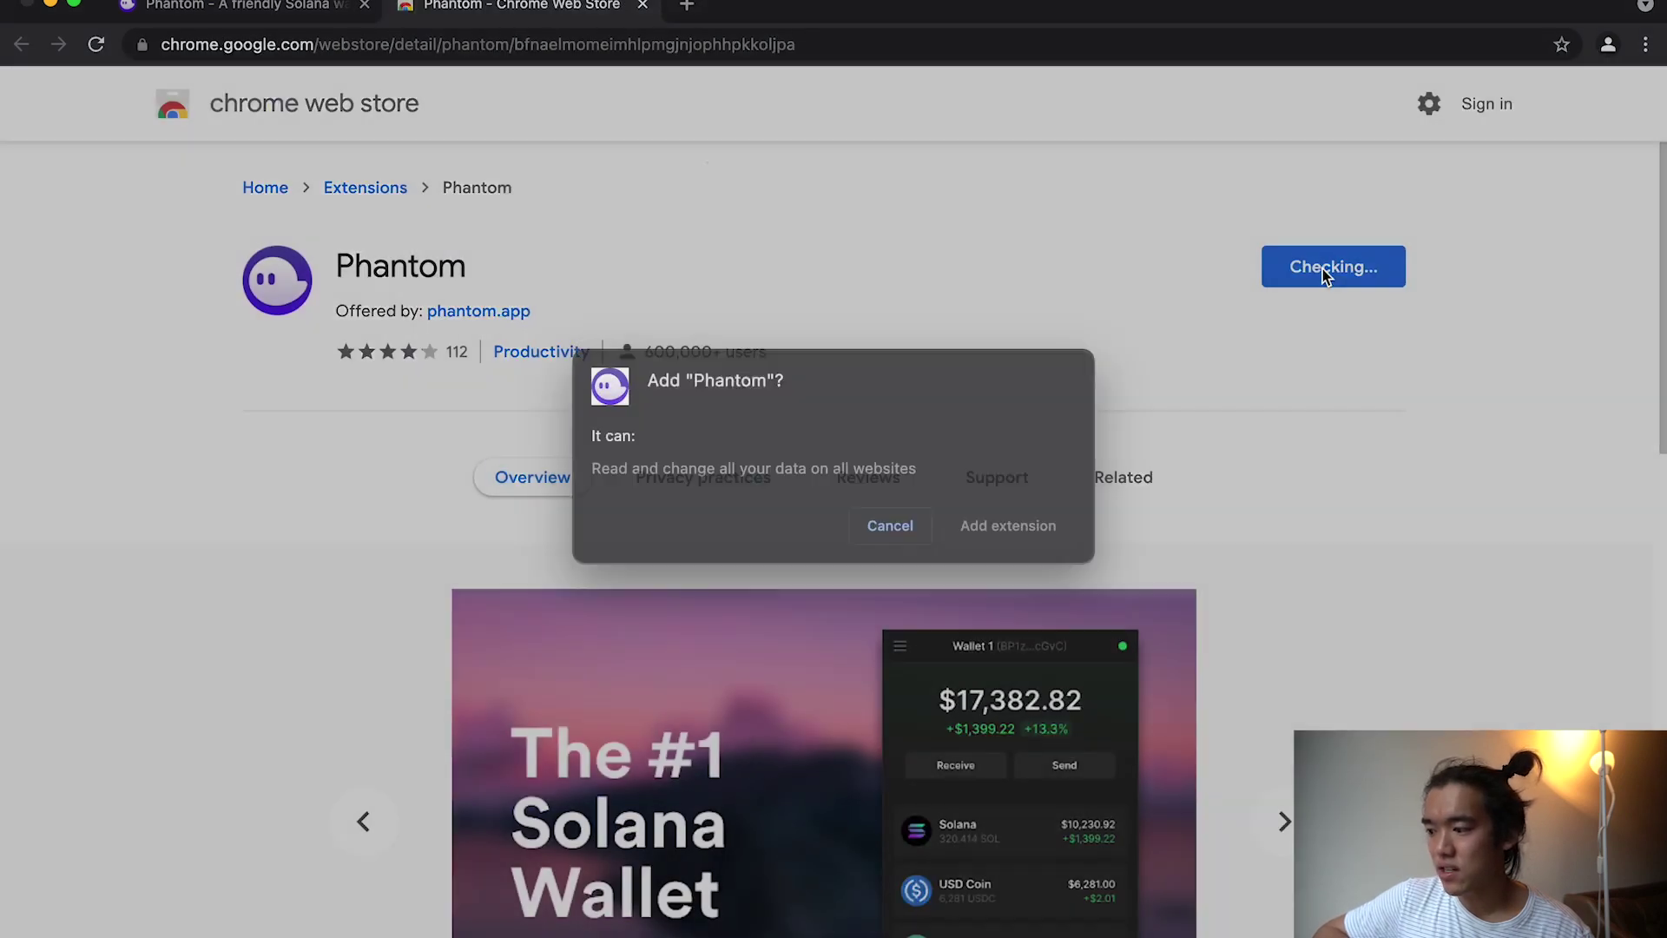
{"action": "left_click", "coordinate": [1005, 551]}
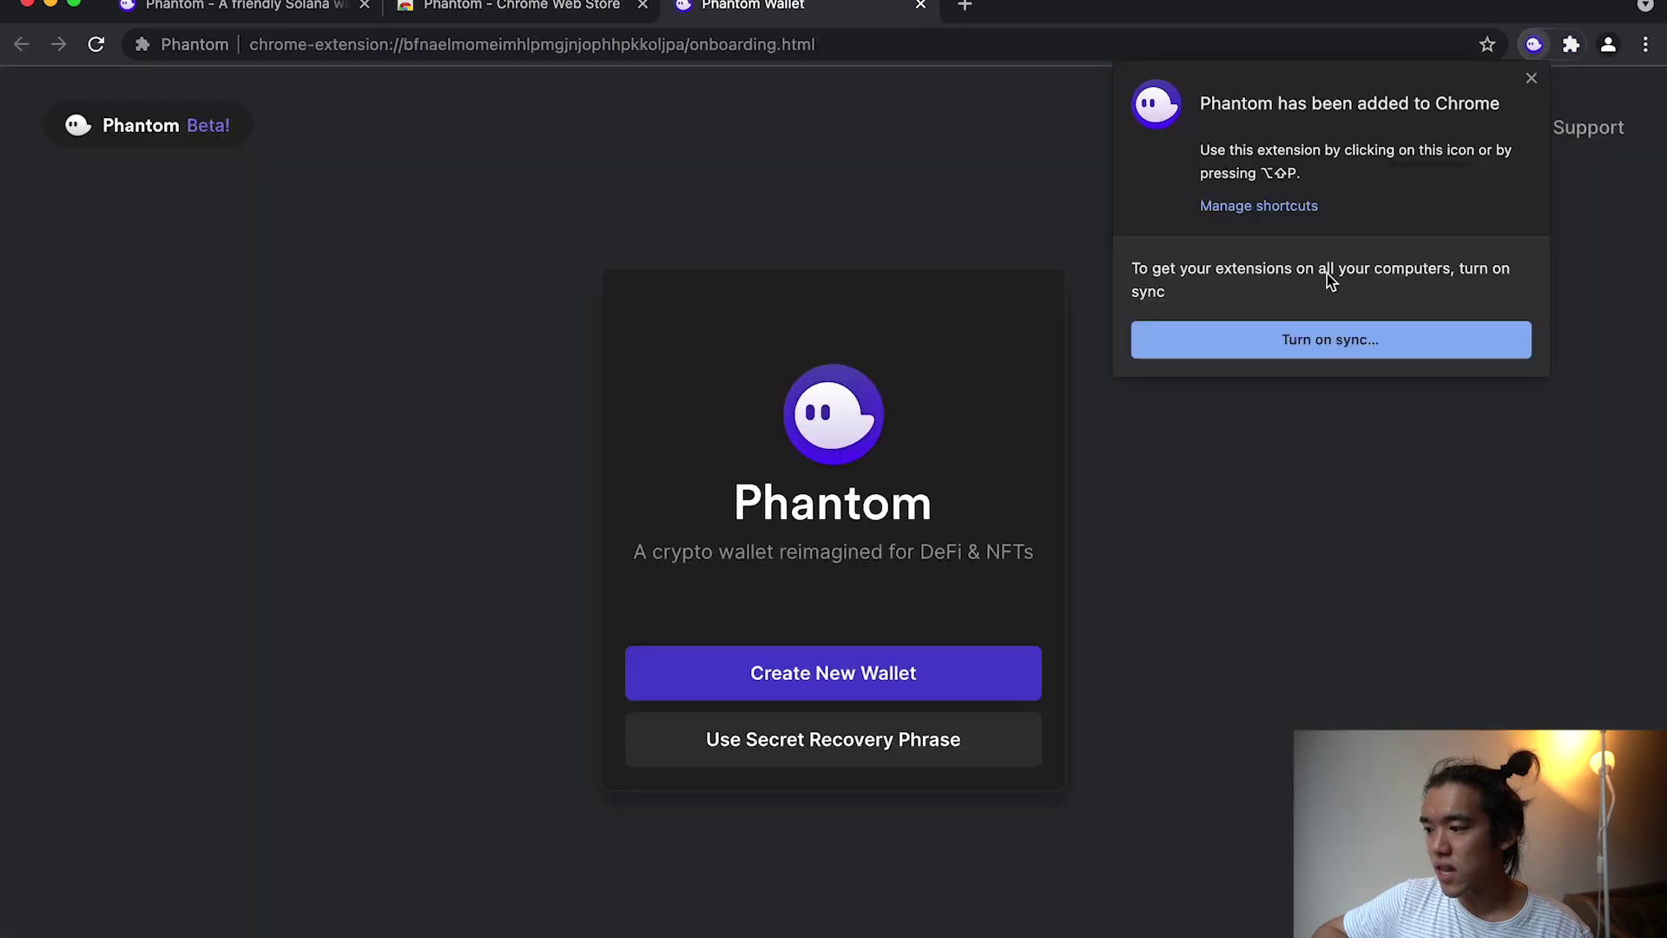
- Create a brand new Phantom wallet and confirm the recovery phrase has been saved
{"action": "left_click", "coordinate": [846, 465]}
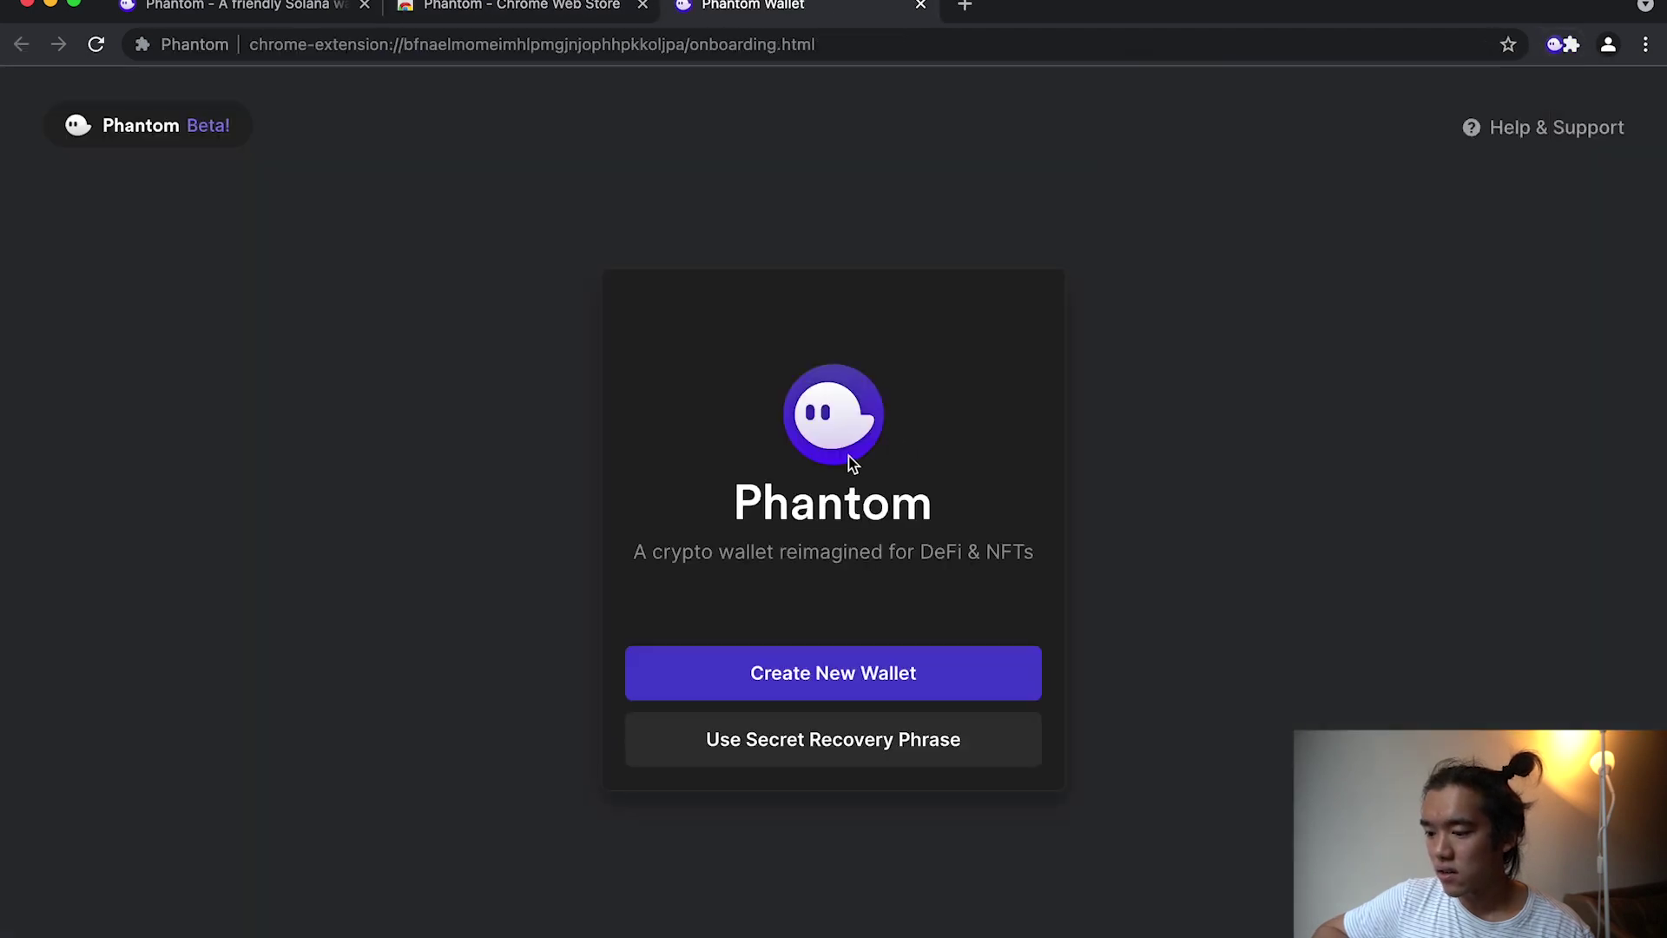
{"action": "left_click", "coordinate": [896, 677]}
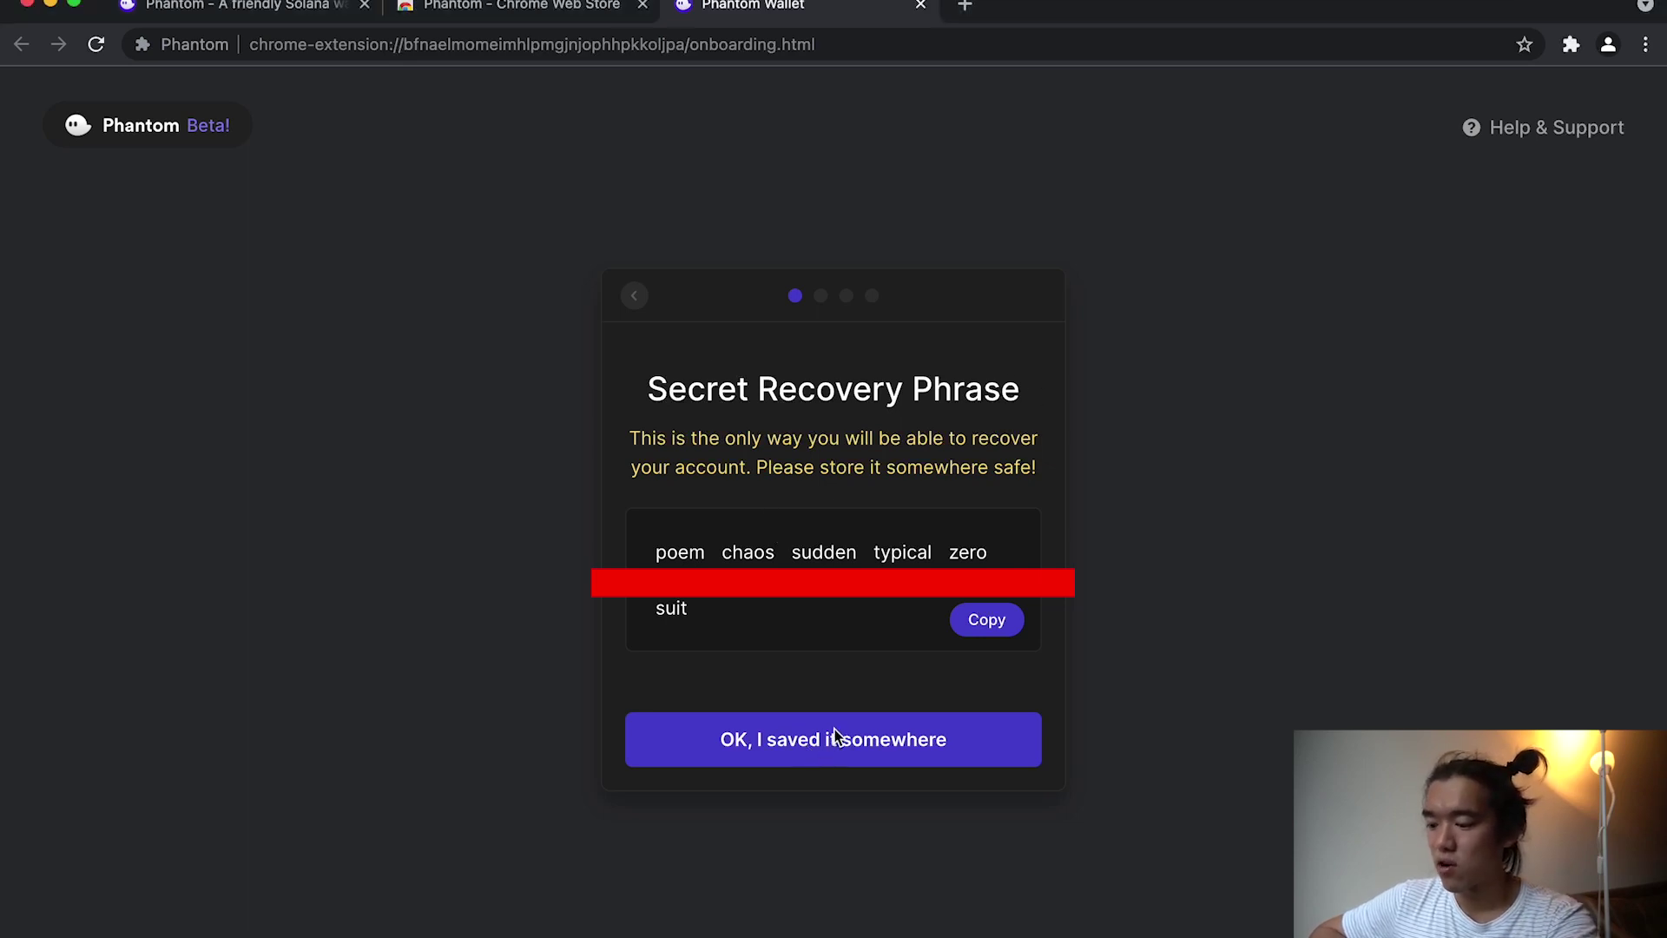
{"action": "left_click", "coordinate": [844, 744]}
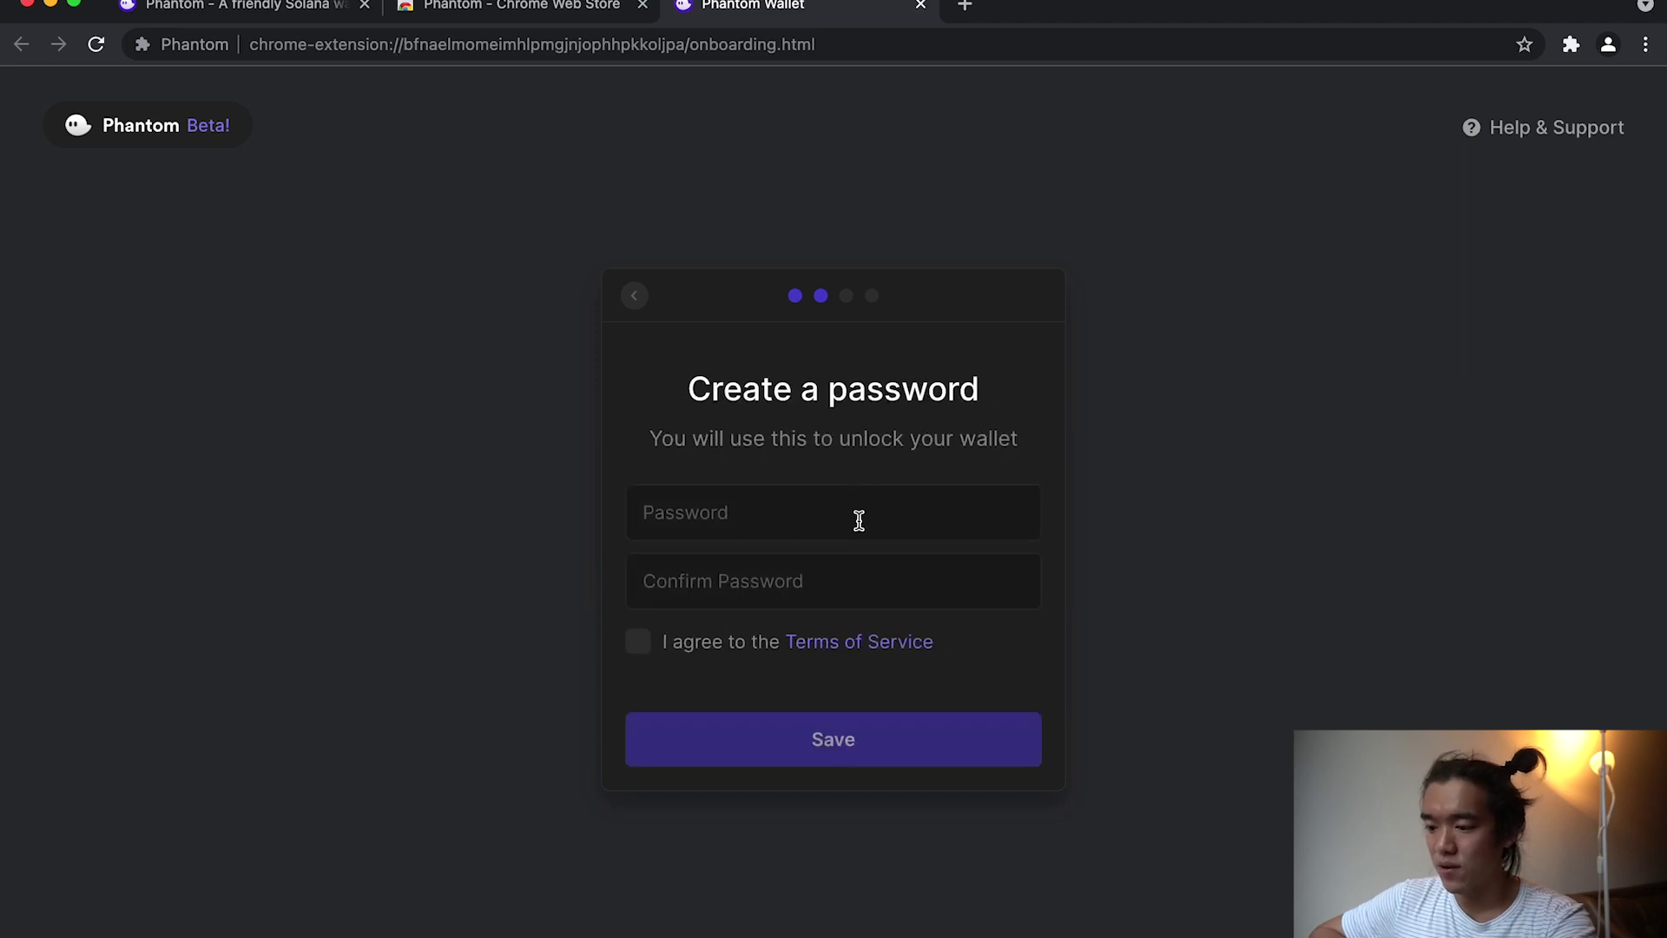
- Set and confirm the wallet password, accept the Terms of Service, and finish setup
{"action": "left_click", "coordinate": [856, 517]}
{"action": "type", "text": "•••••••••••••"}
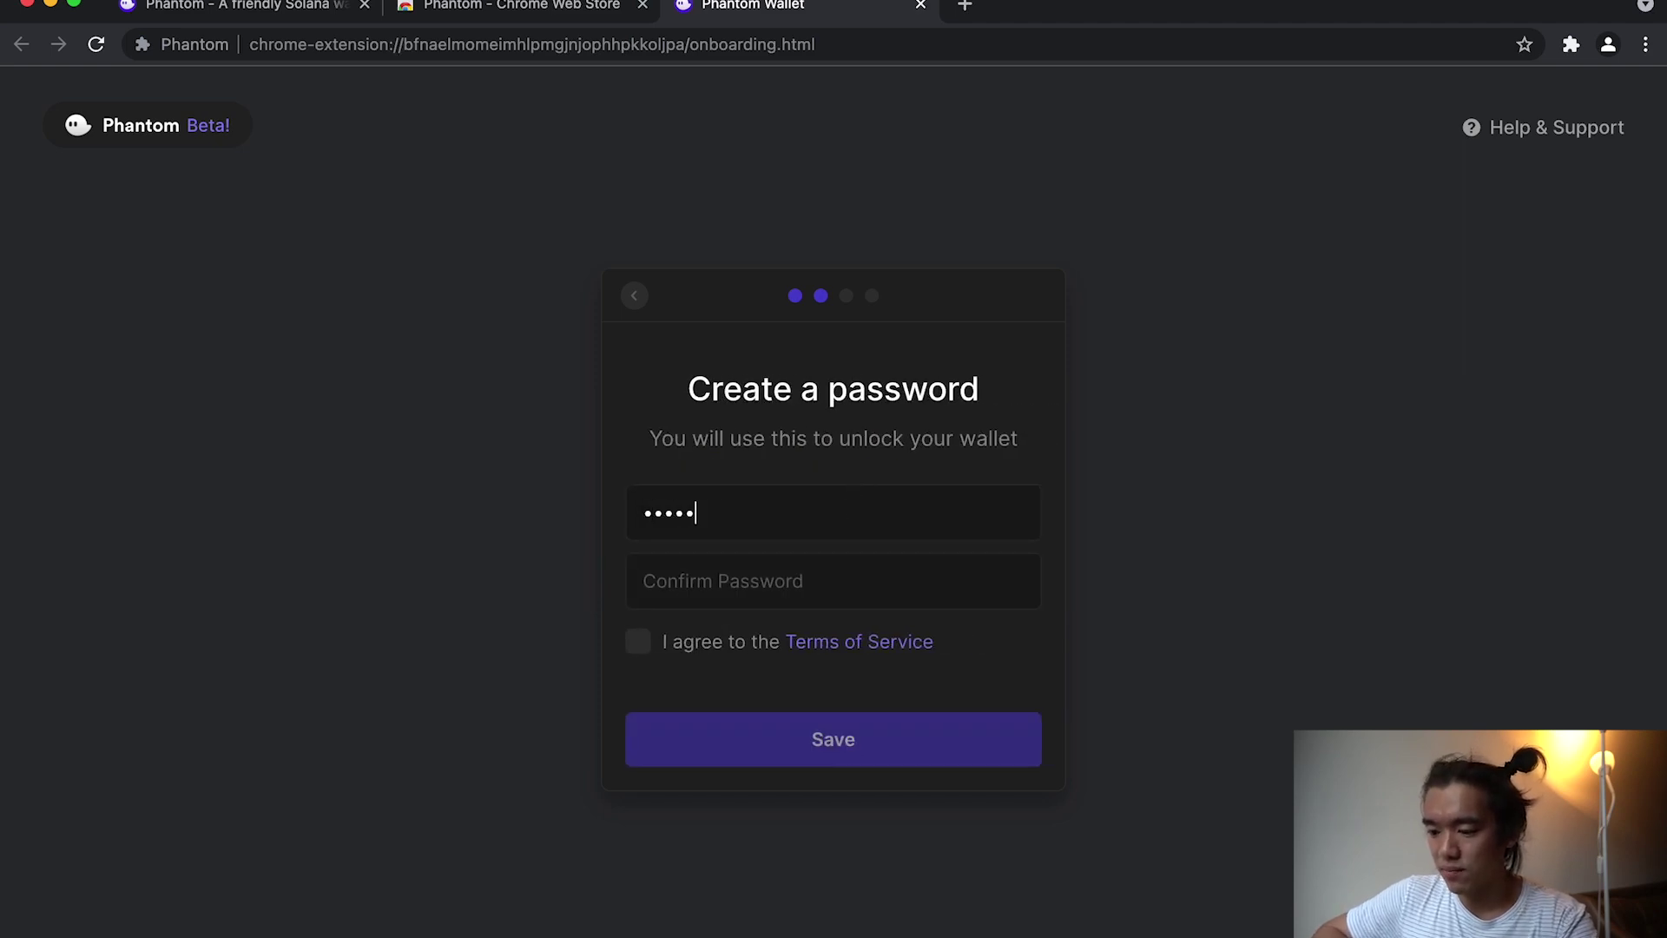
{"action": "key", "text": "ctrl+a"}
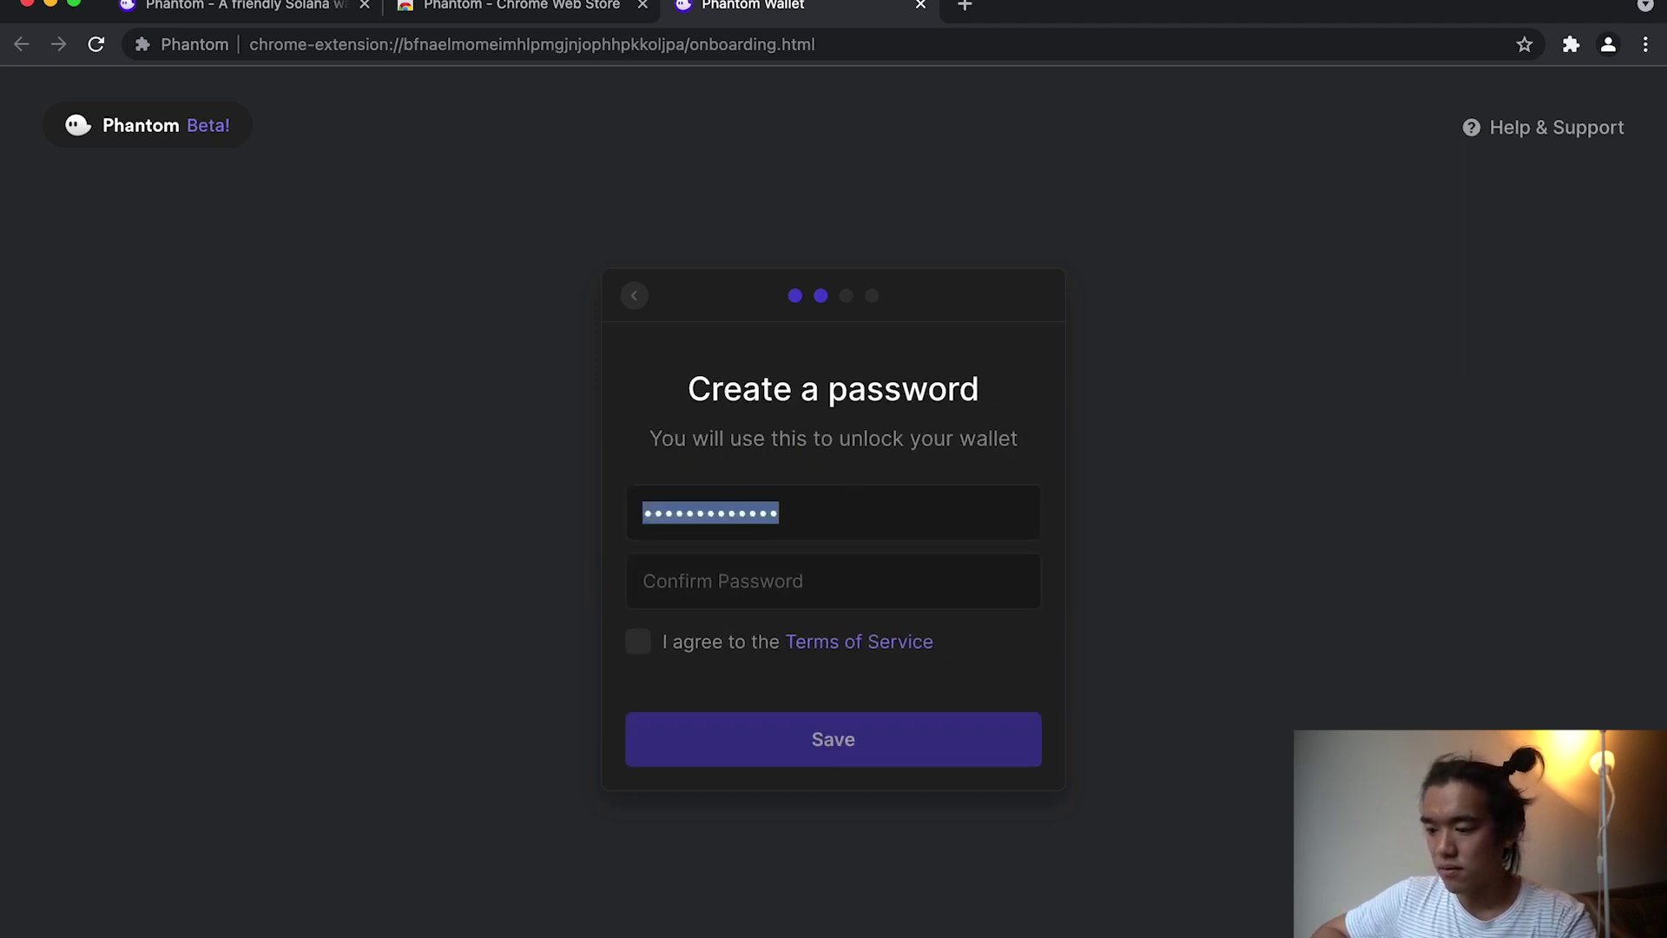
{"action": "key", "text": "Tab"}
{"action": "type", "text": "•••••••••••••"}
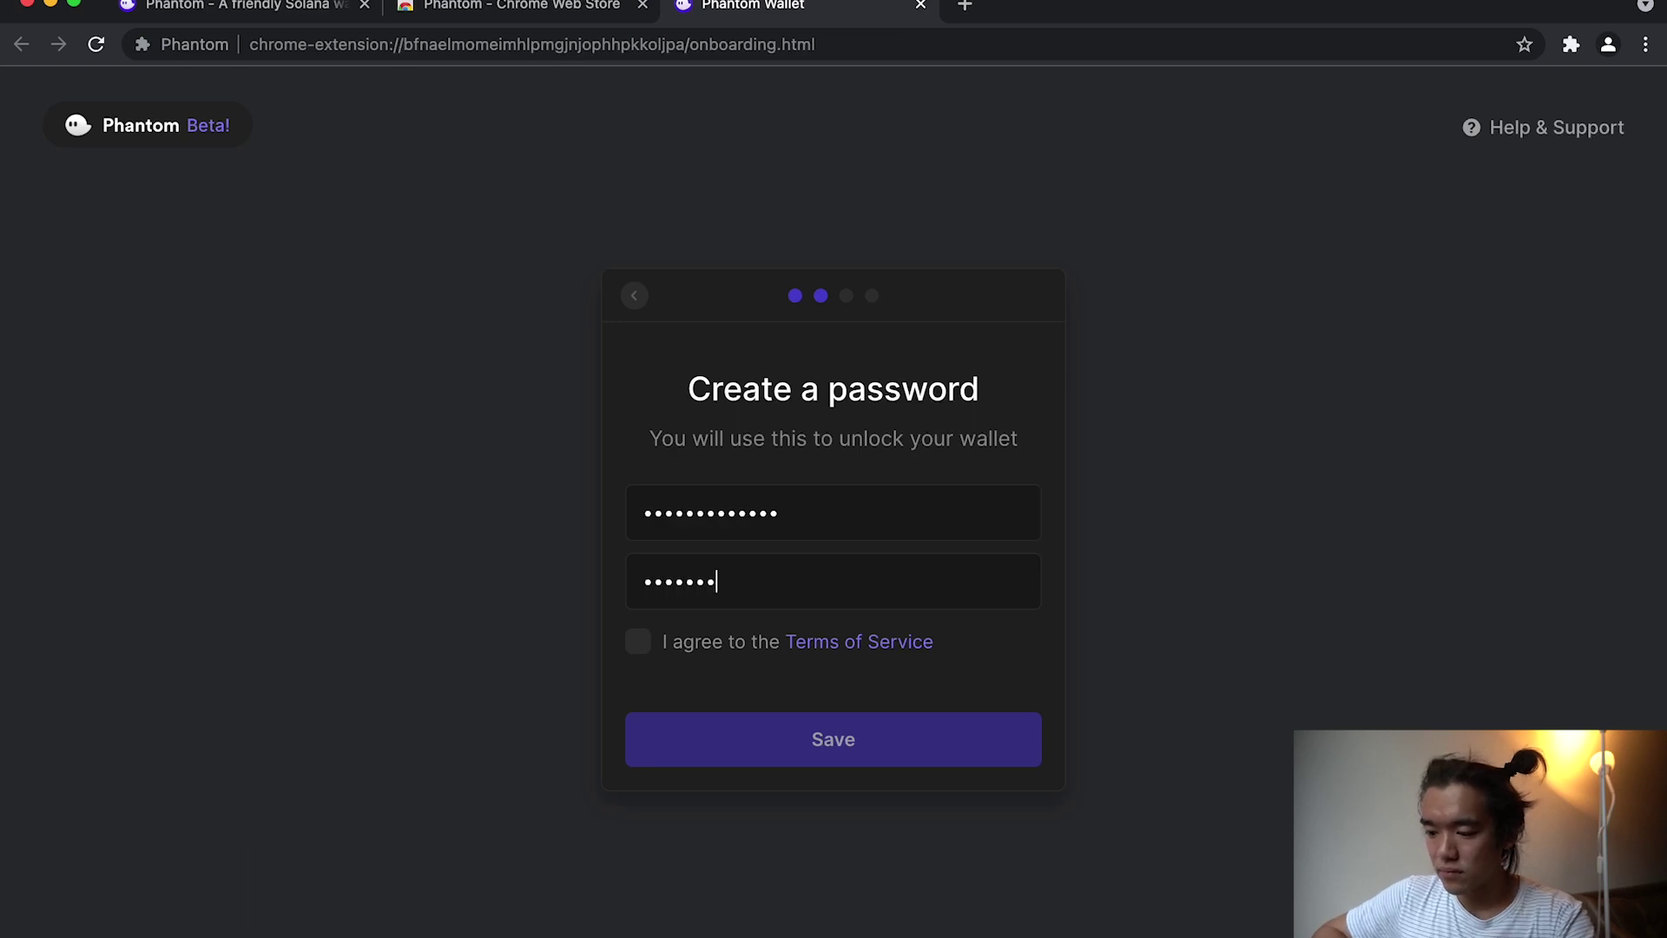
{"action": "left_click", "coordinate": [637, 641]}
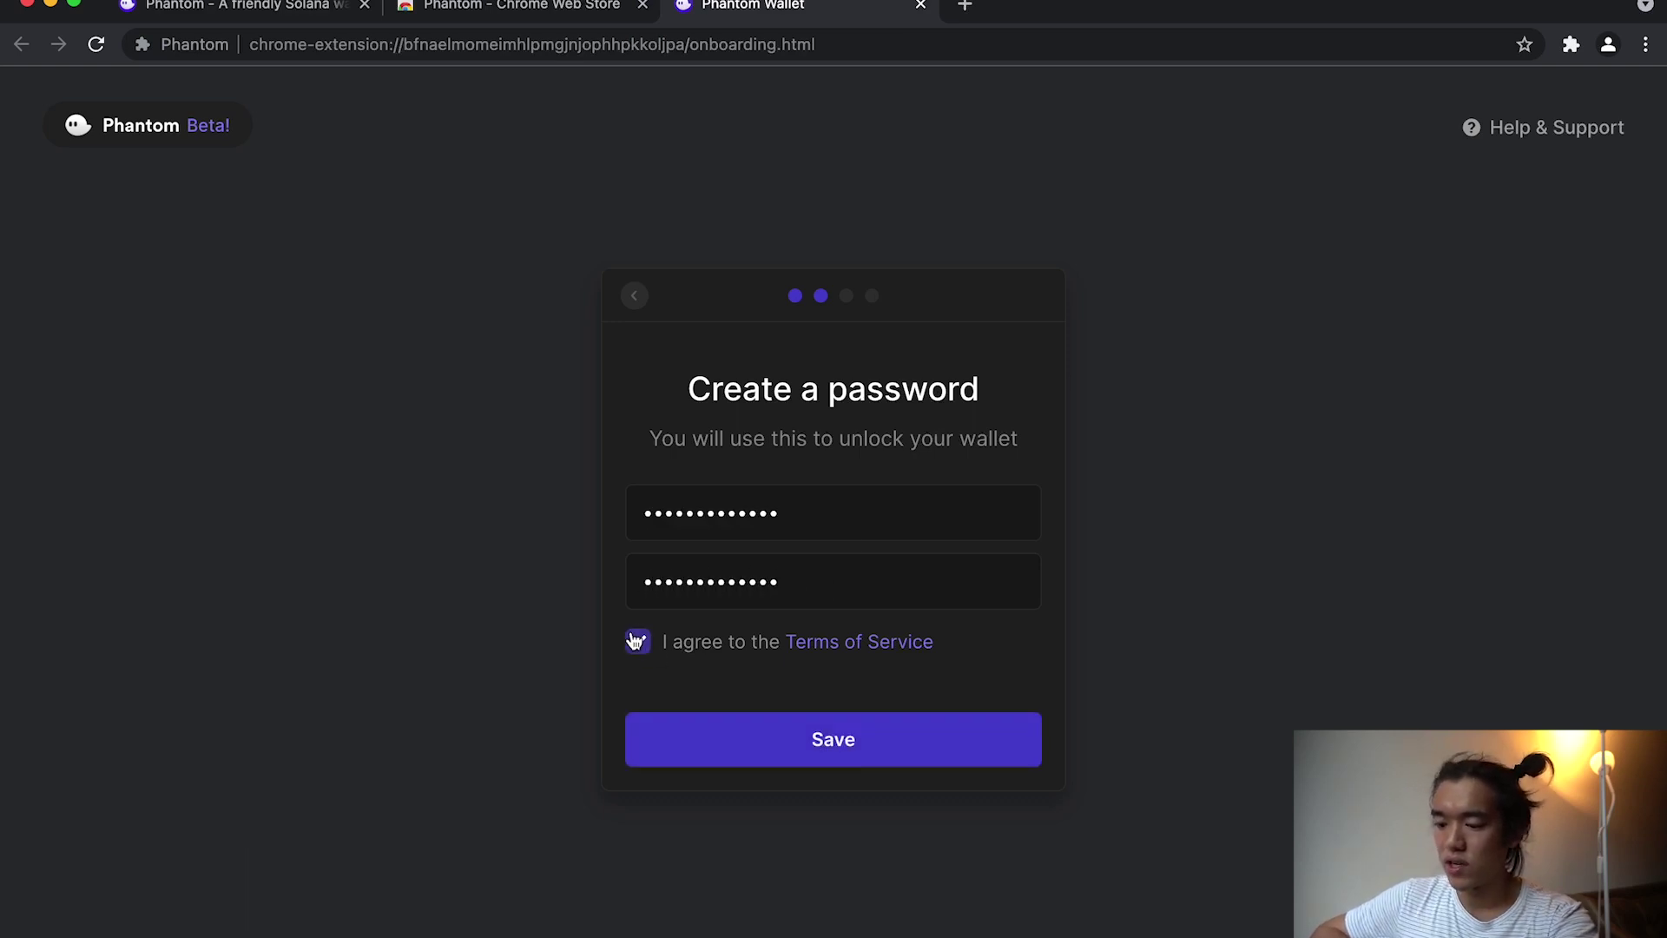
{"action": "left_click", "coordinate": [775, 737]}
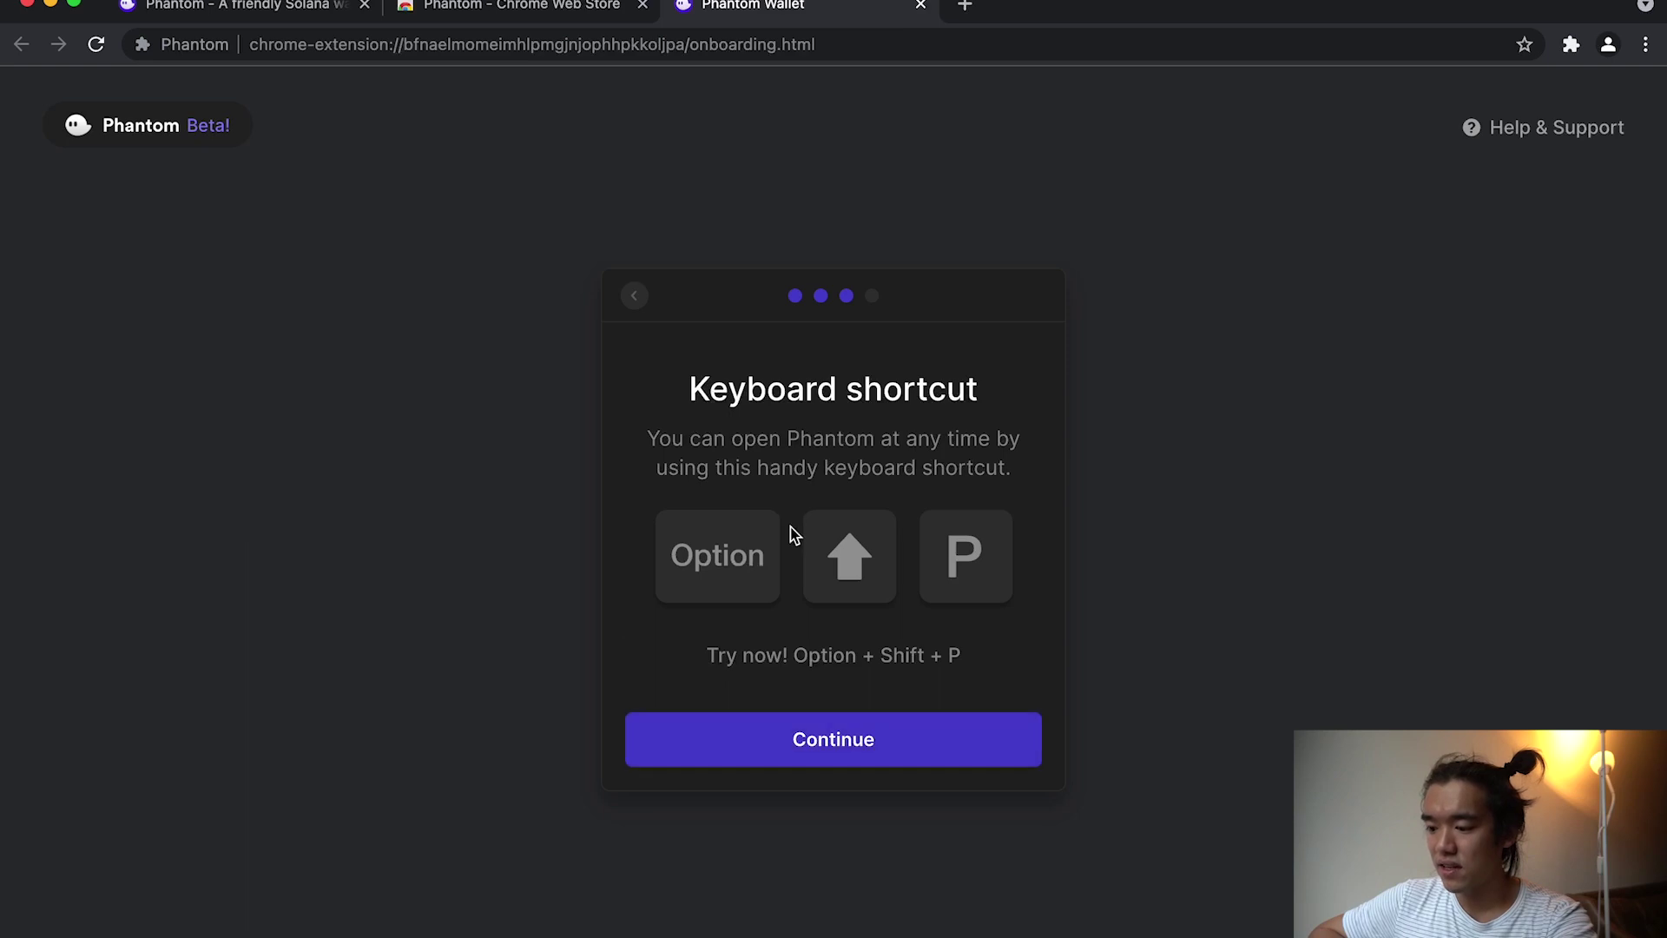
{"action": "left_click", "coordinate": [867, 737]}
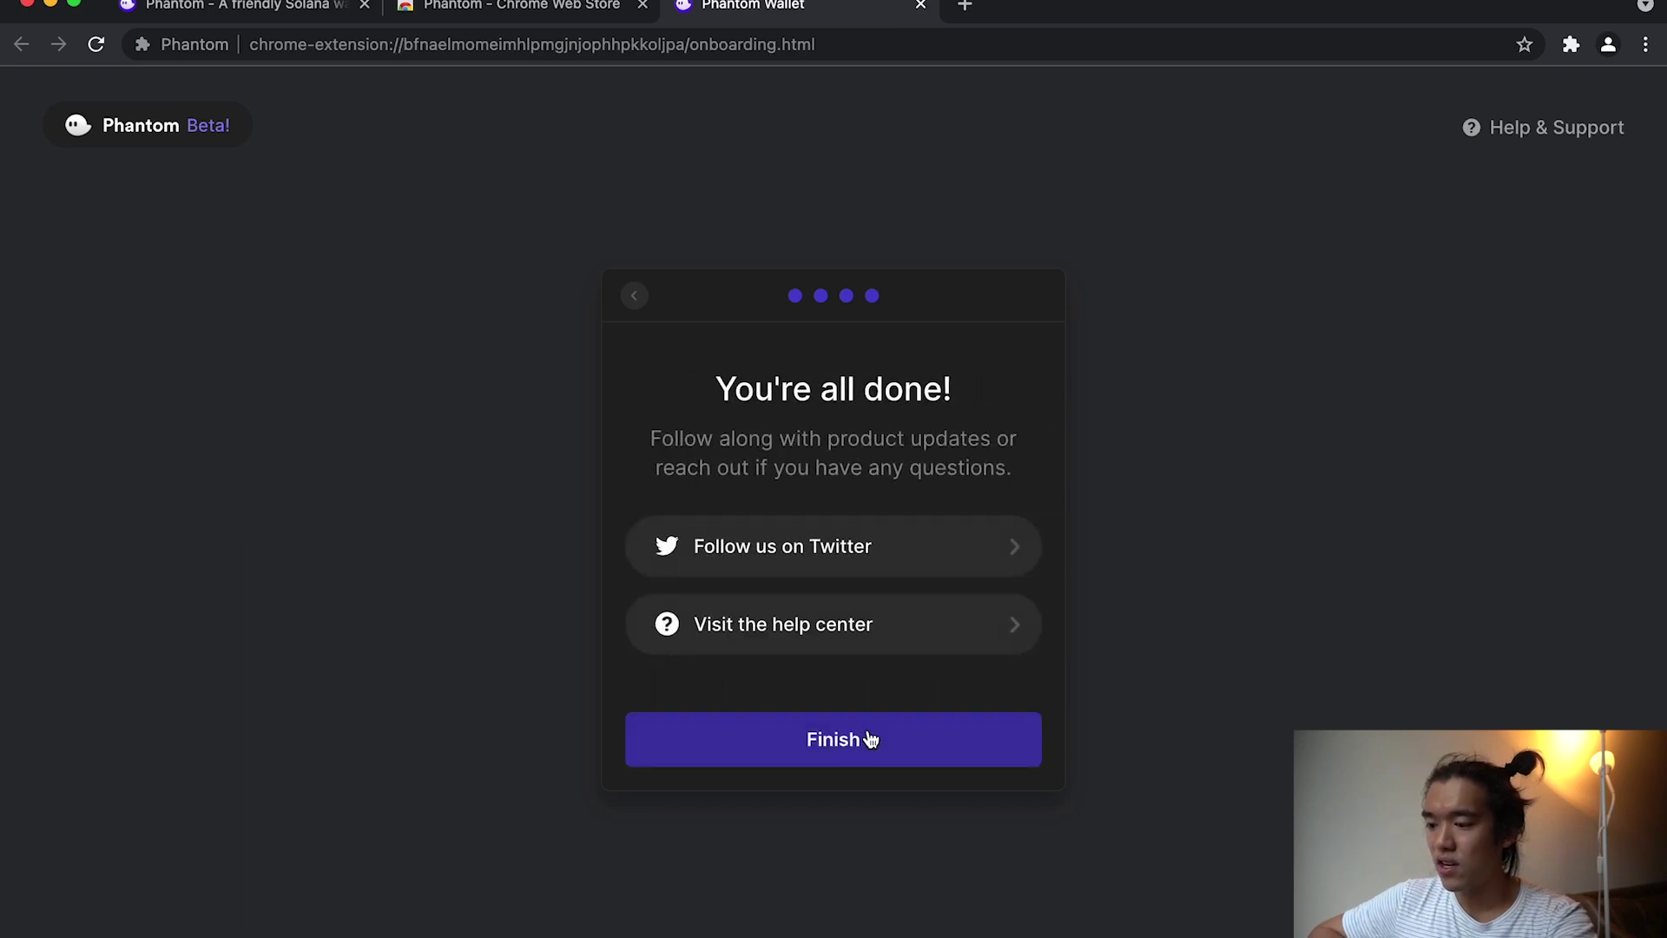
{"action": "left_click", "coordinate": [868, 739]}
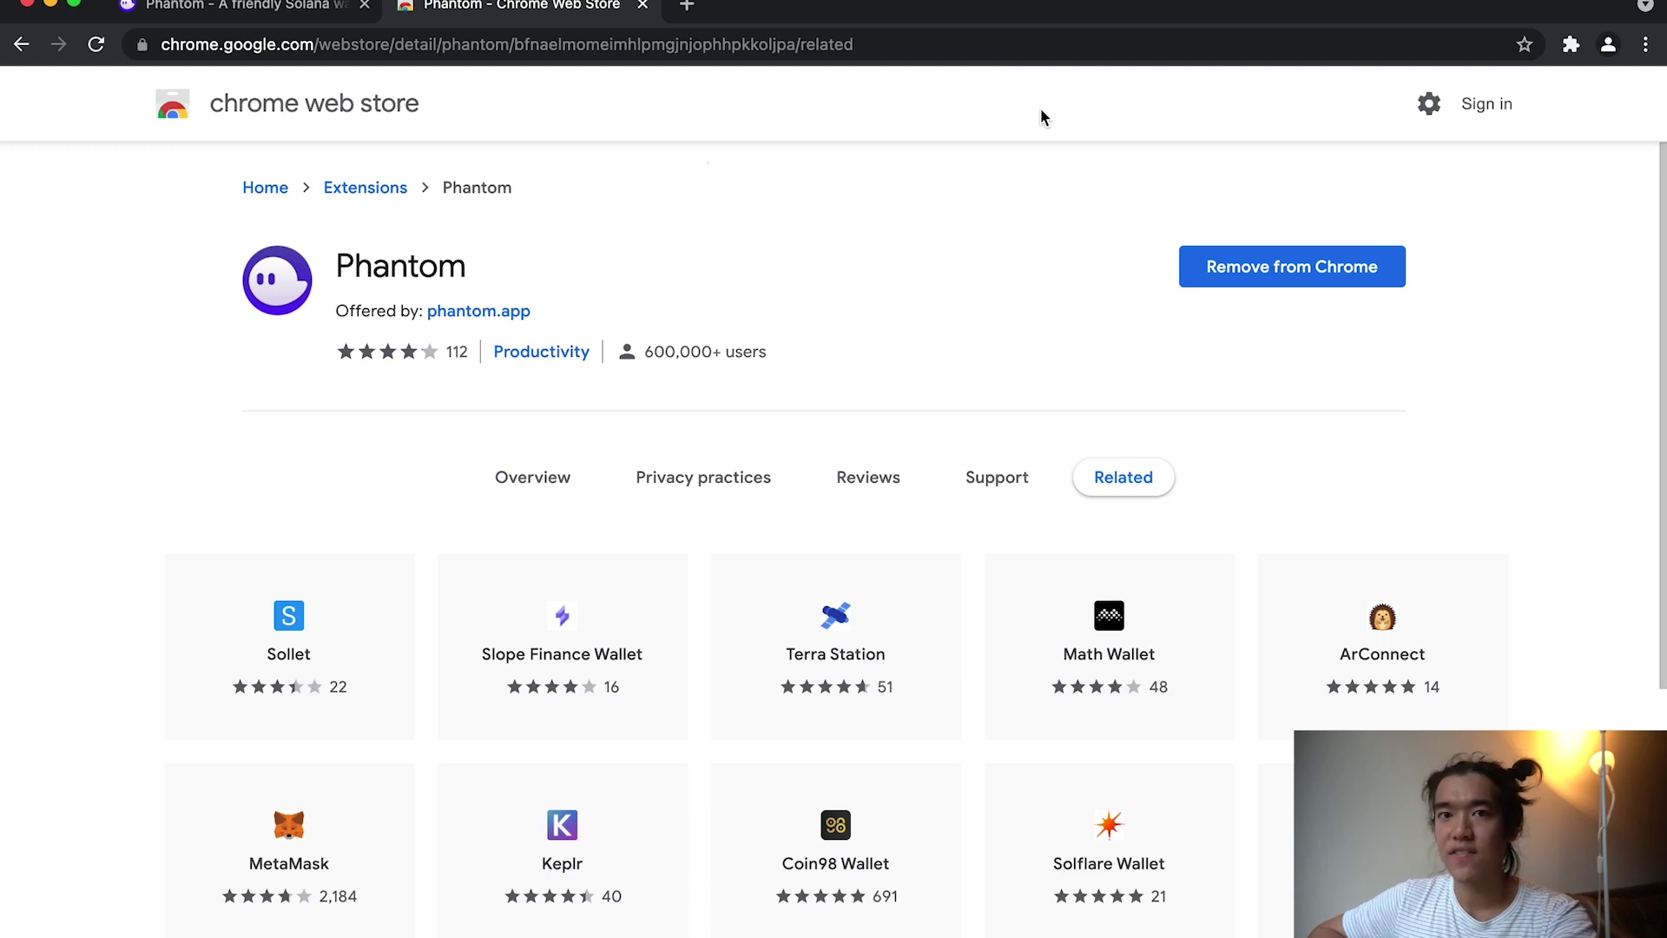
{"action": "left_click", "coordinate": [1569, 48]}
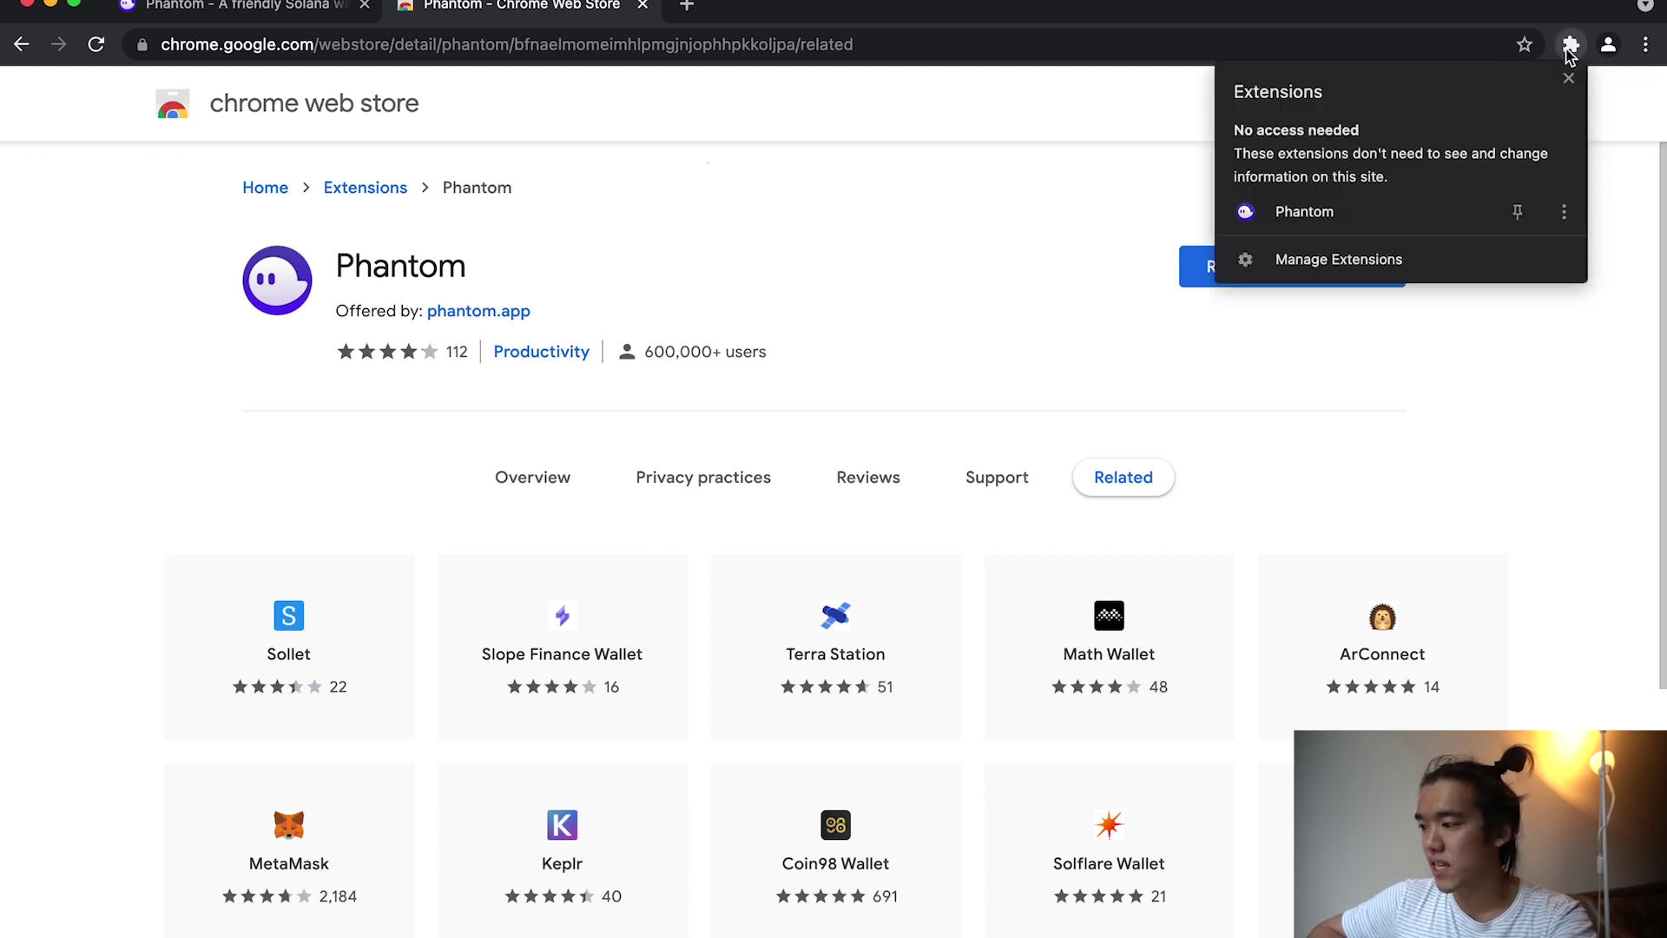
{"action": "left_click", "coordinate": [1383, 211]}
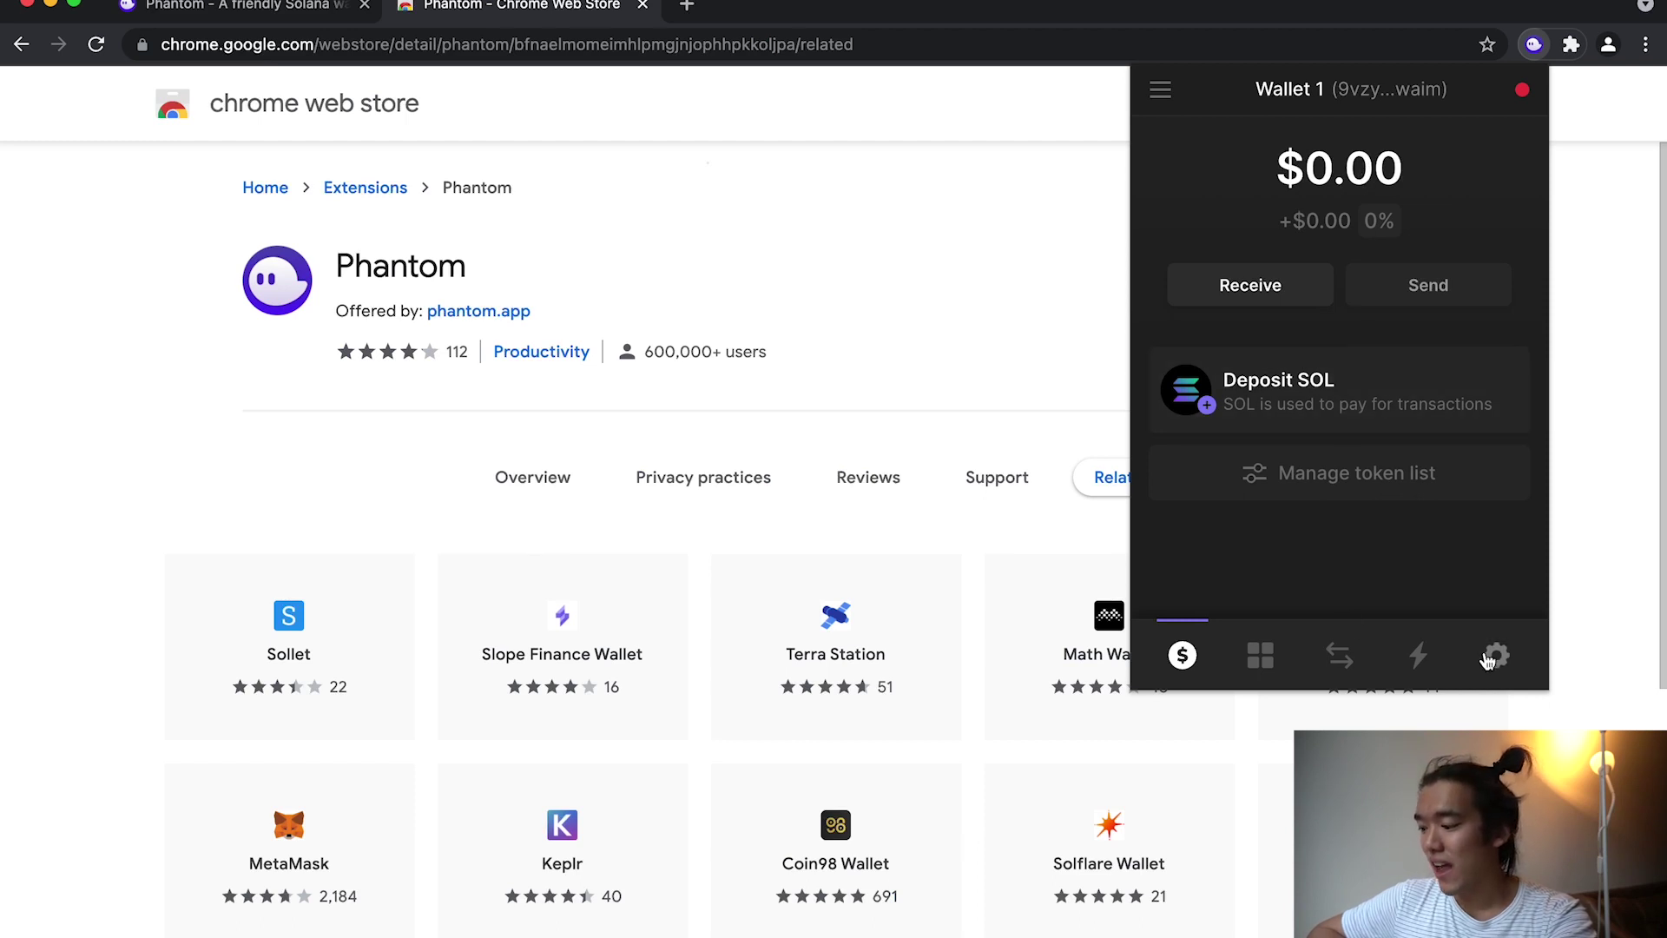
{"action": "left_click", "coordinate": [1320, 430]}
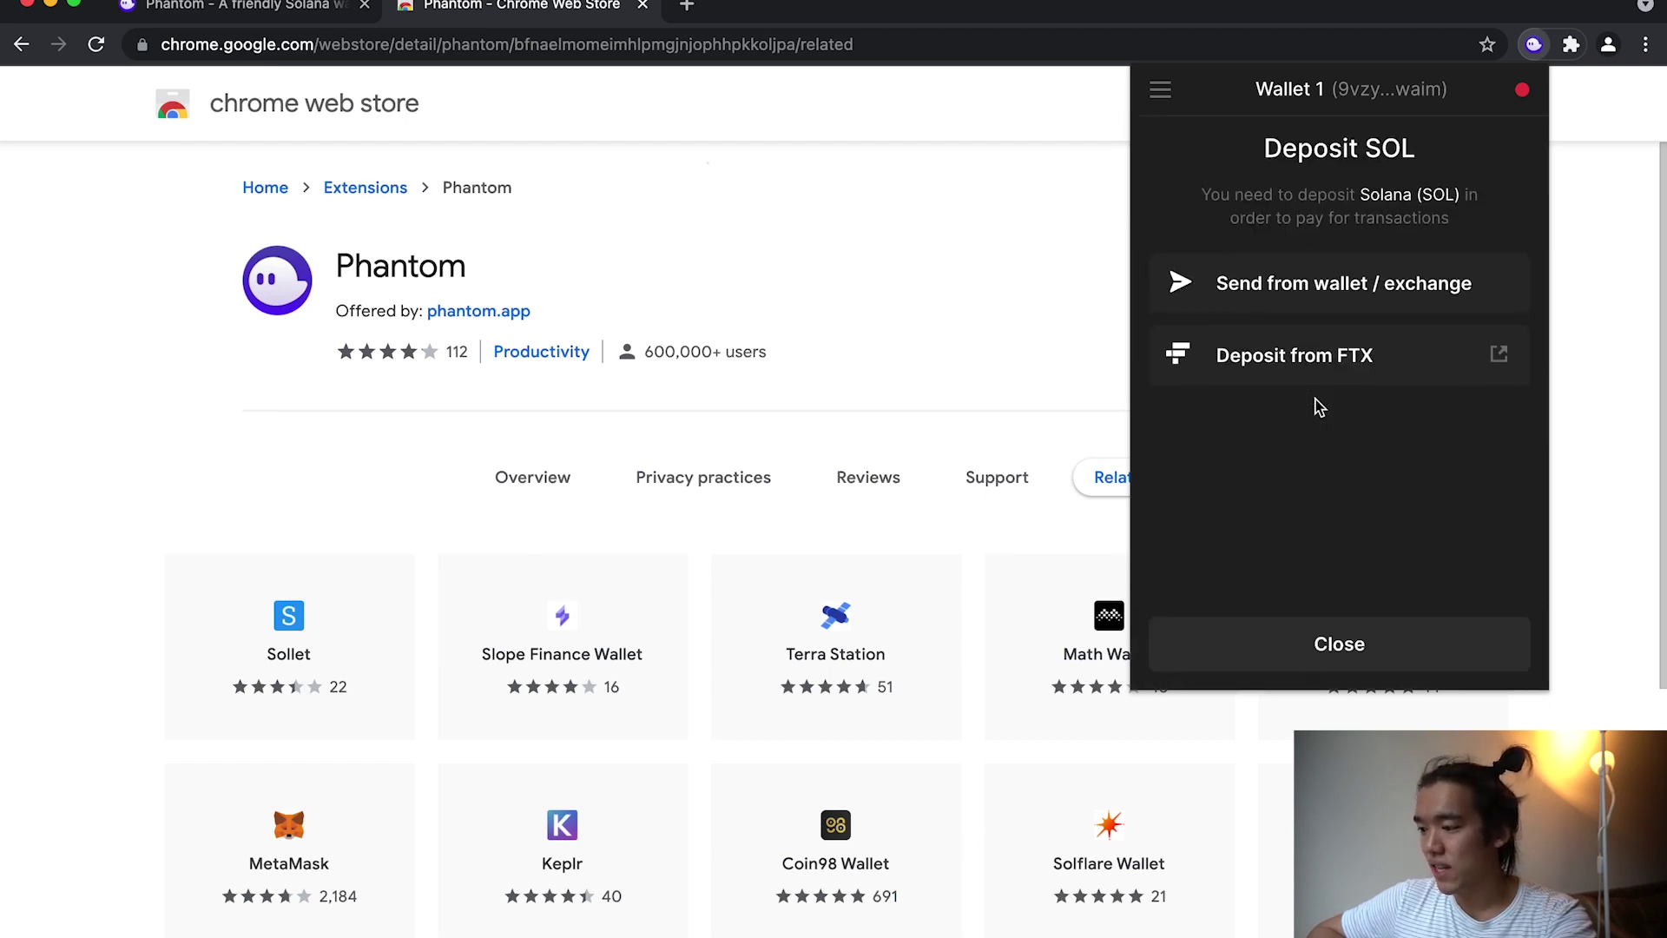
{"action": "left_click", "coordinate": [1336, 643]}
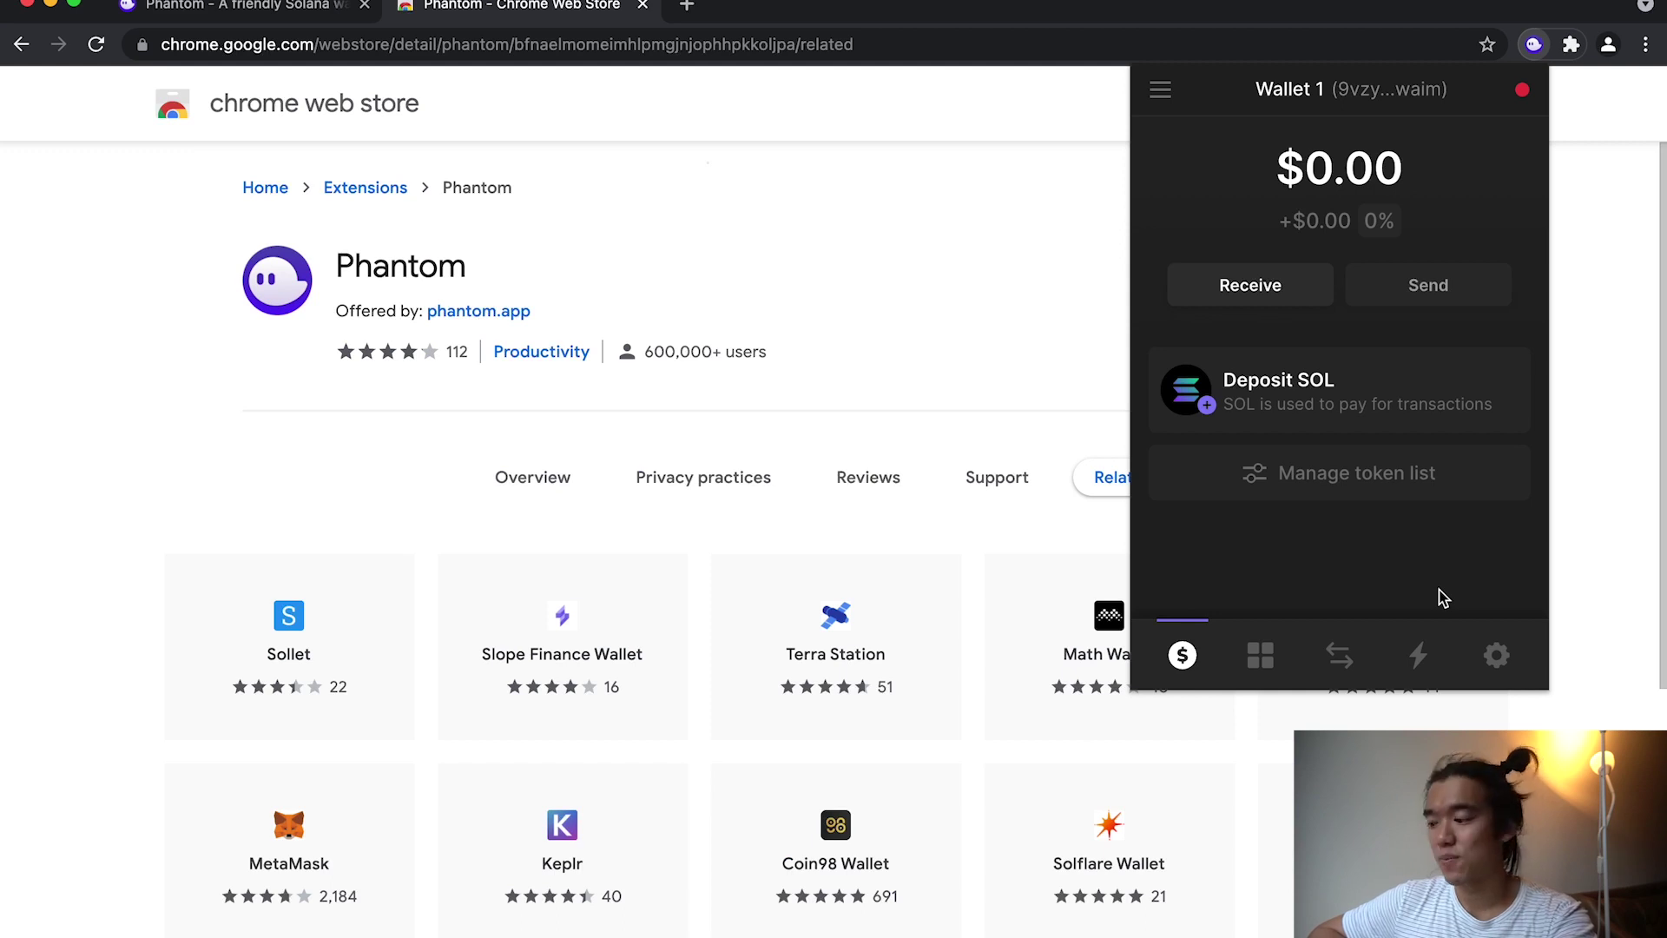
- Search for 'coinbase' in a new tab, open coinbase.com and sign in to the dashboard
{"action": "left_click", "coordinate": [1101, 3]}
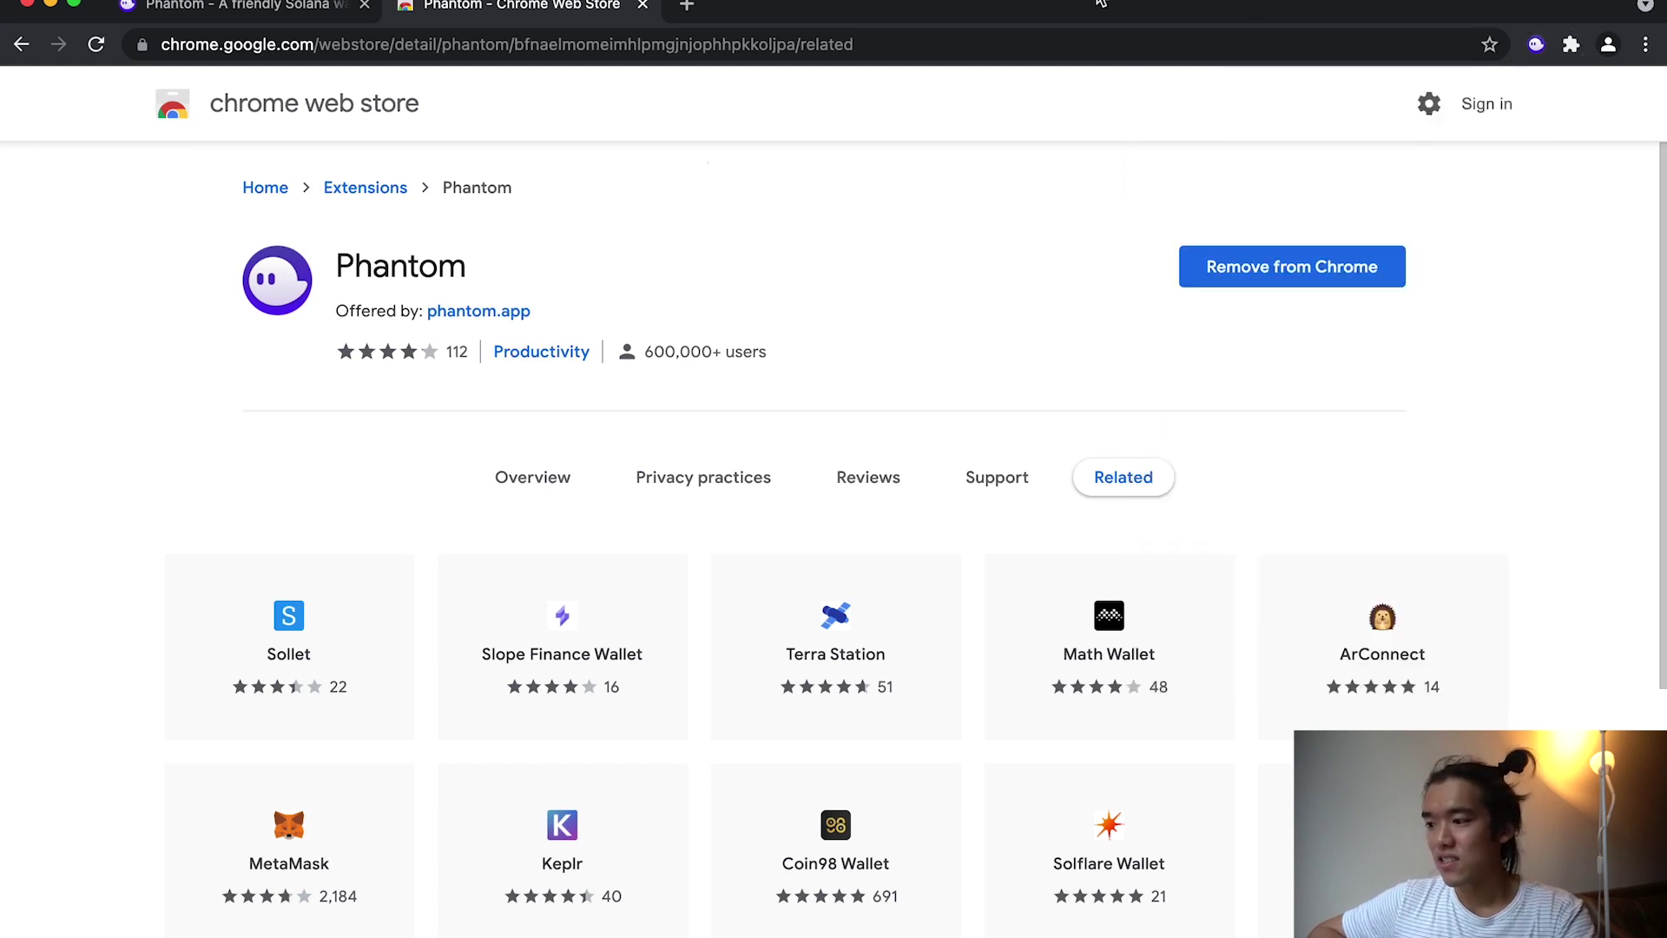
{"action": "left_click", "coordinate": [686, 5]}
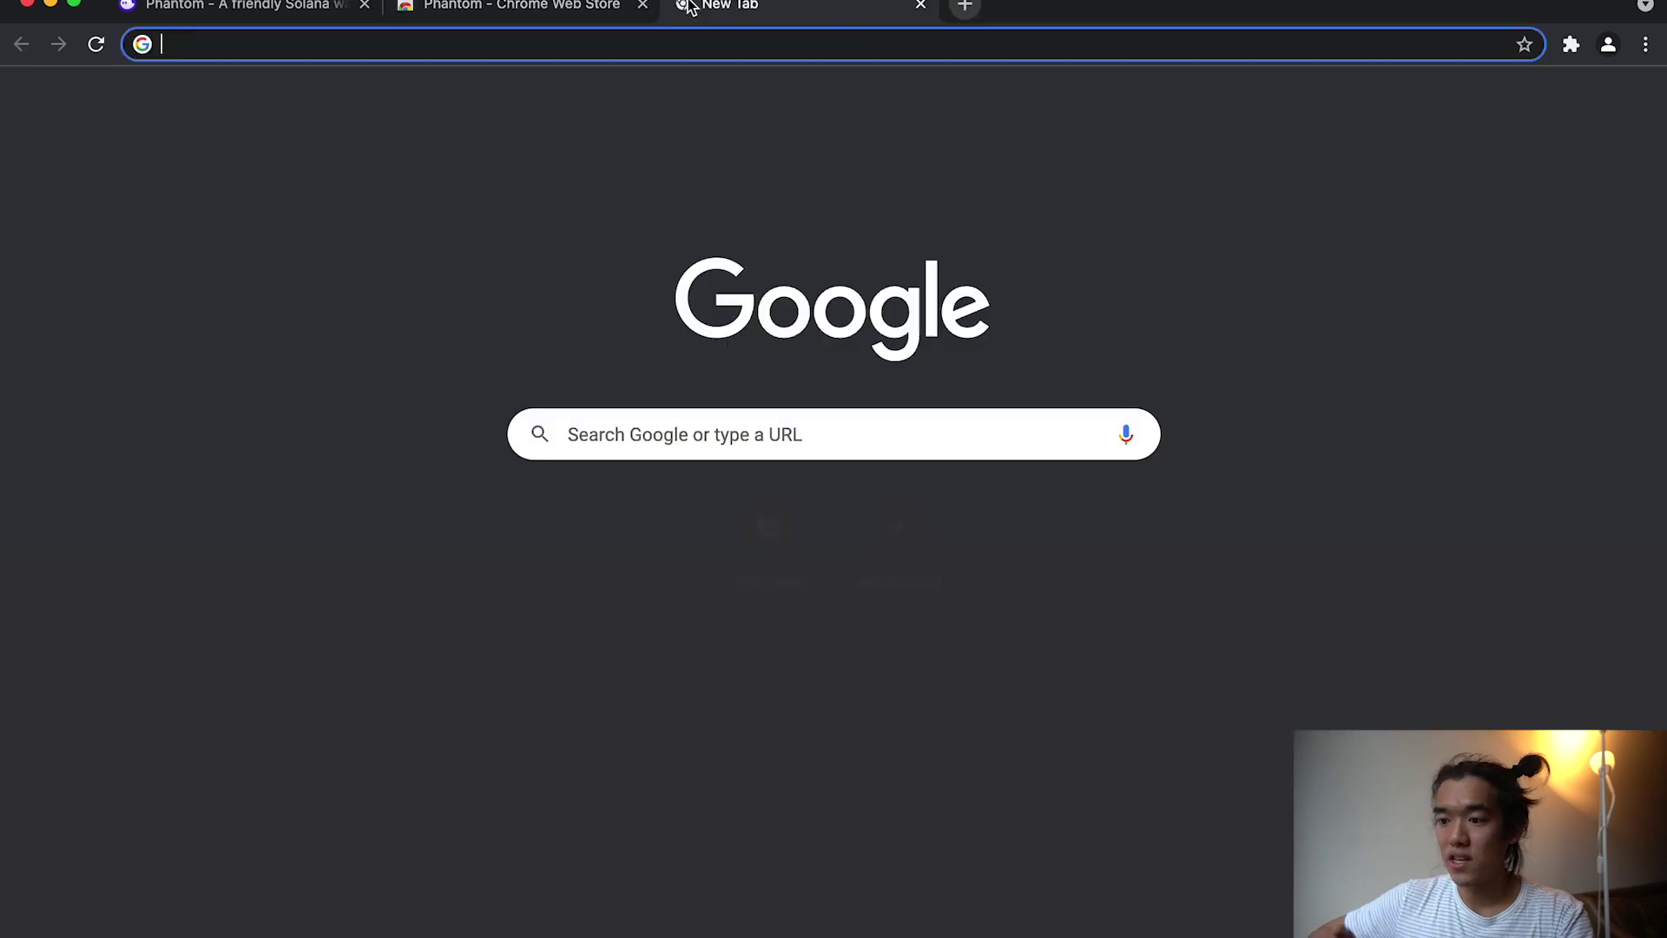
{"action": "type", "text": "coinbase"}
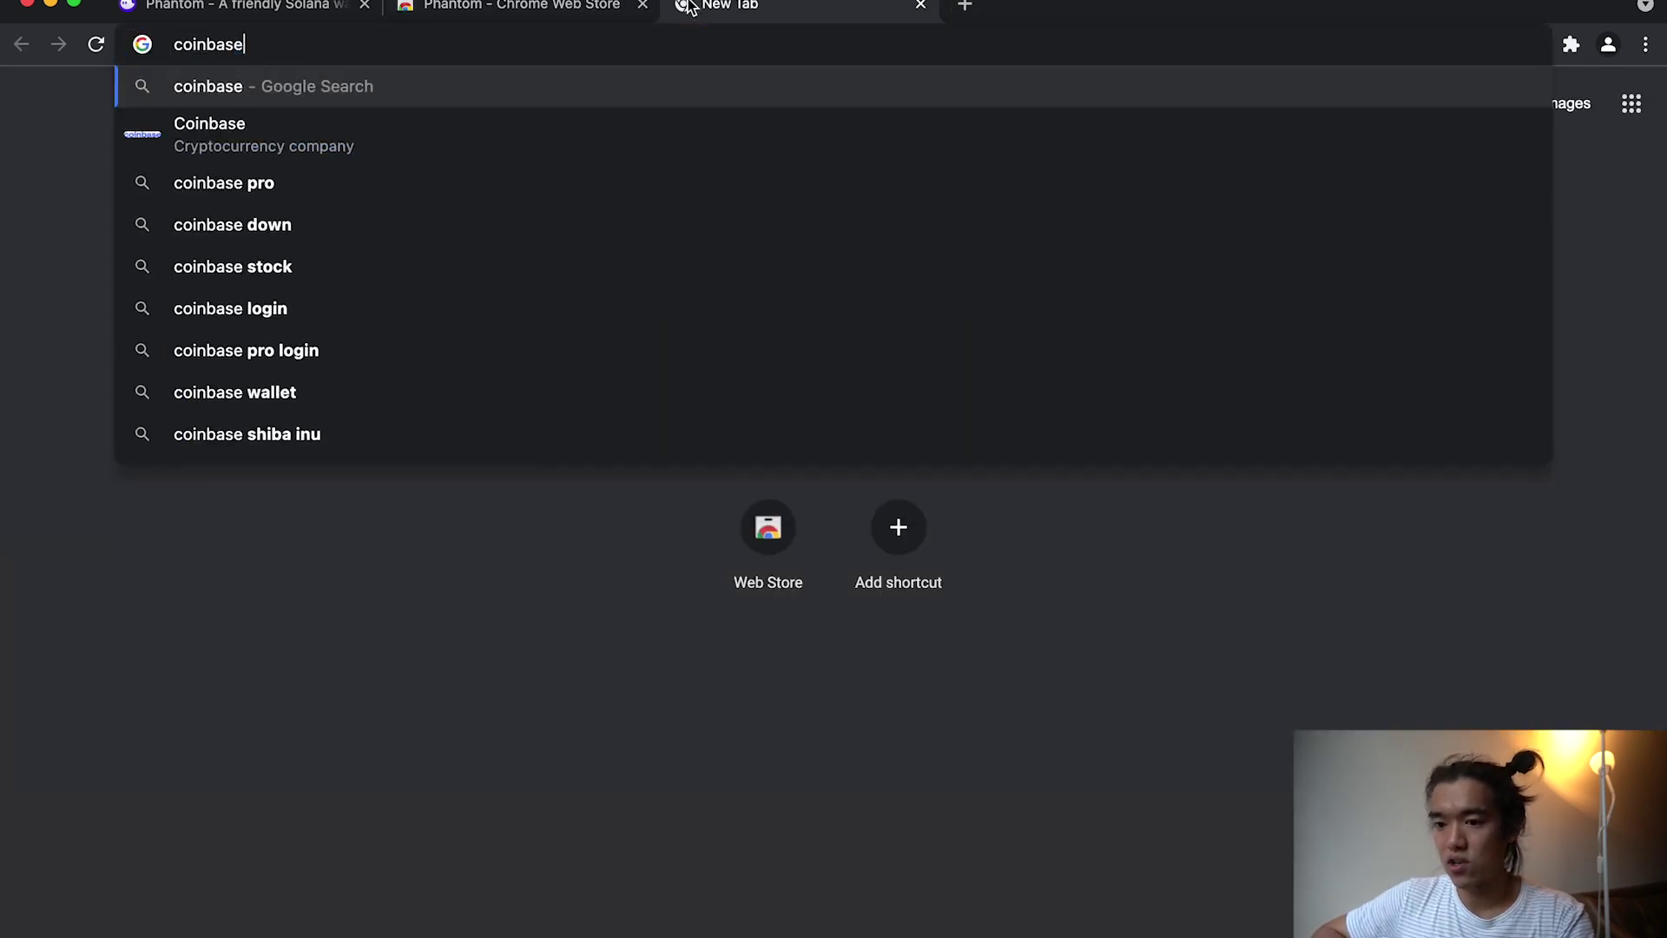
{"action": "key", "text": "Return"}
{"action": "left_click", "coordinate": [382, 720]}
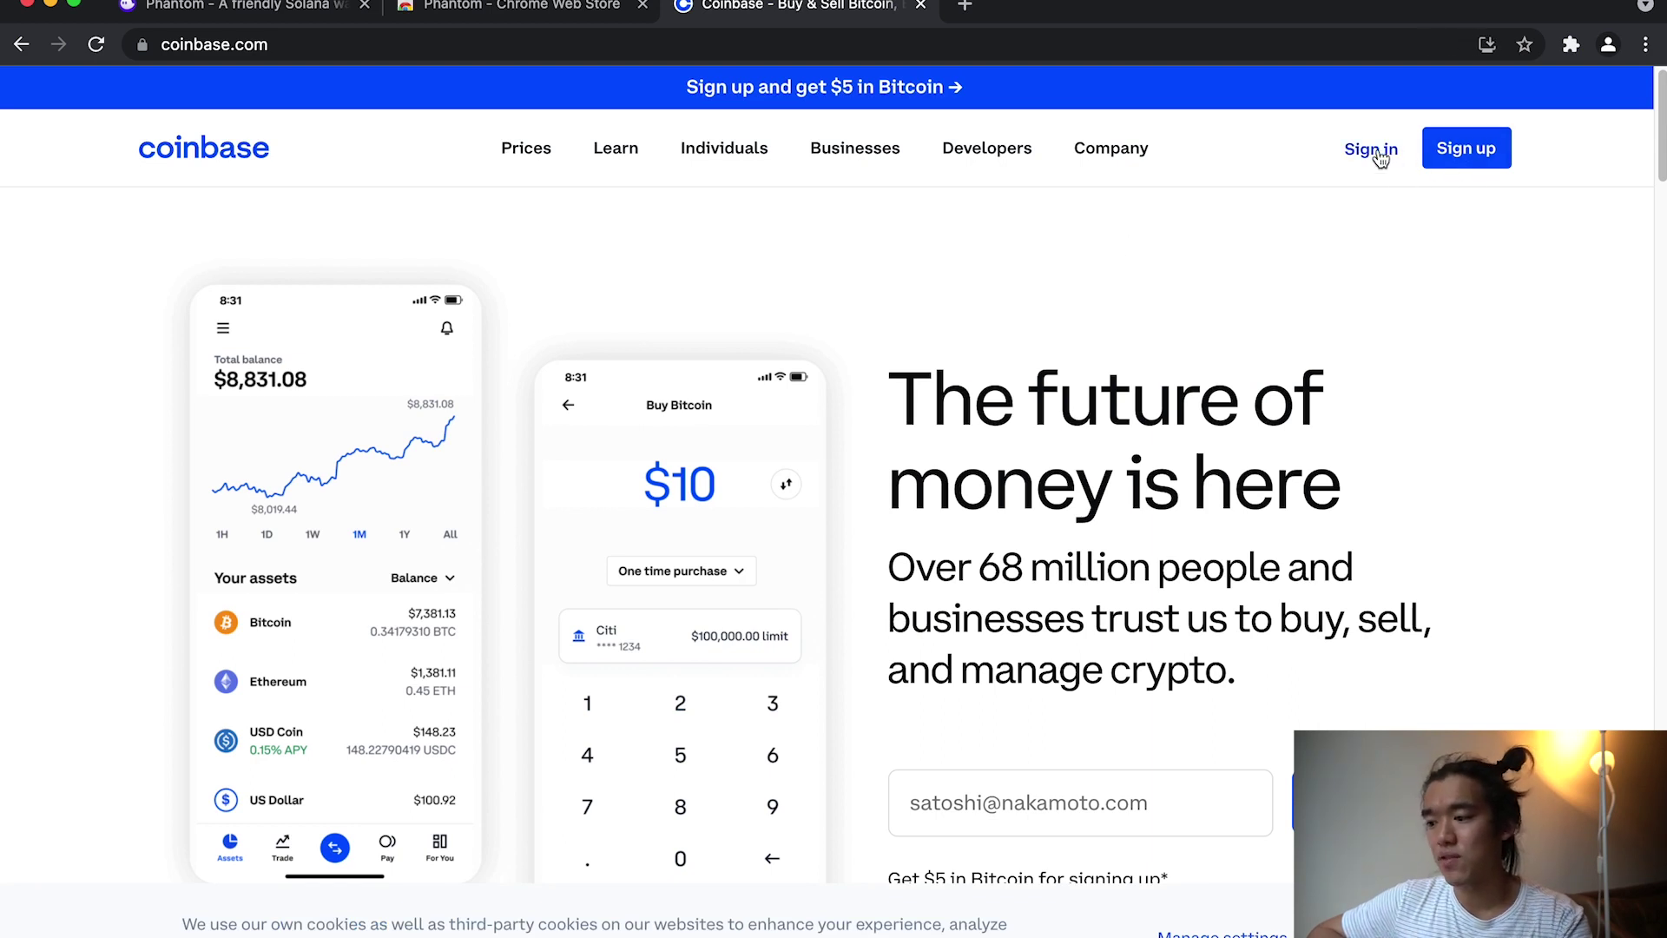
{"action": "left_click", "coordinate": [1377, 154]}
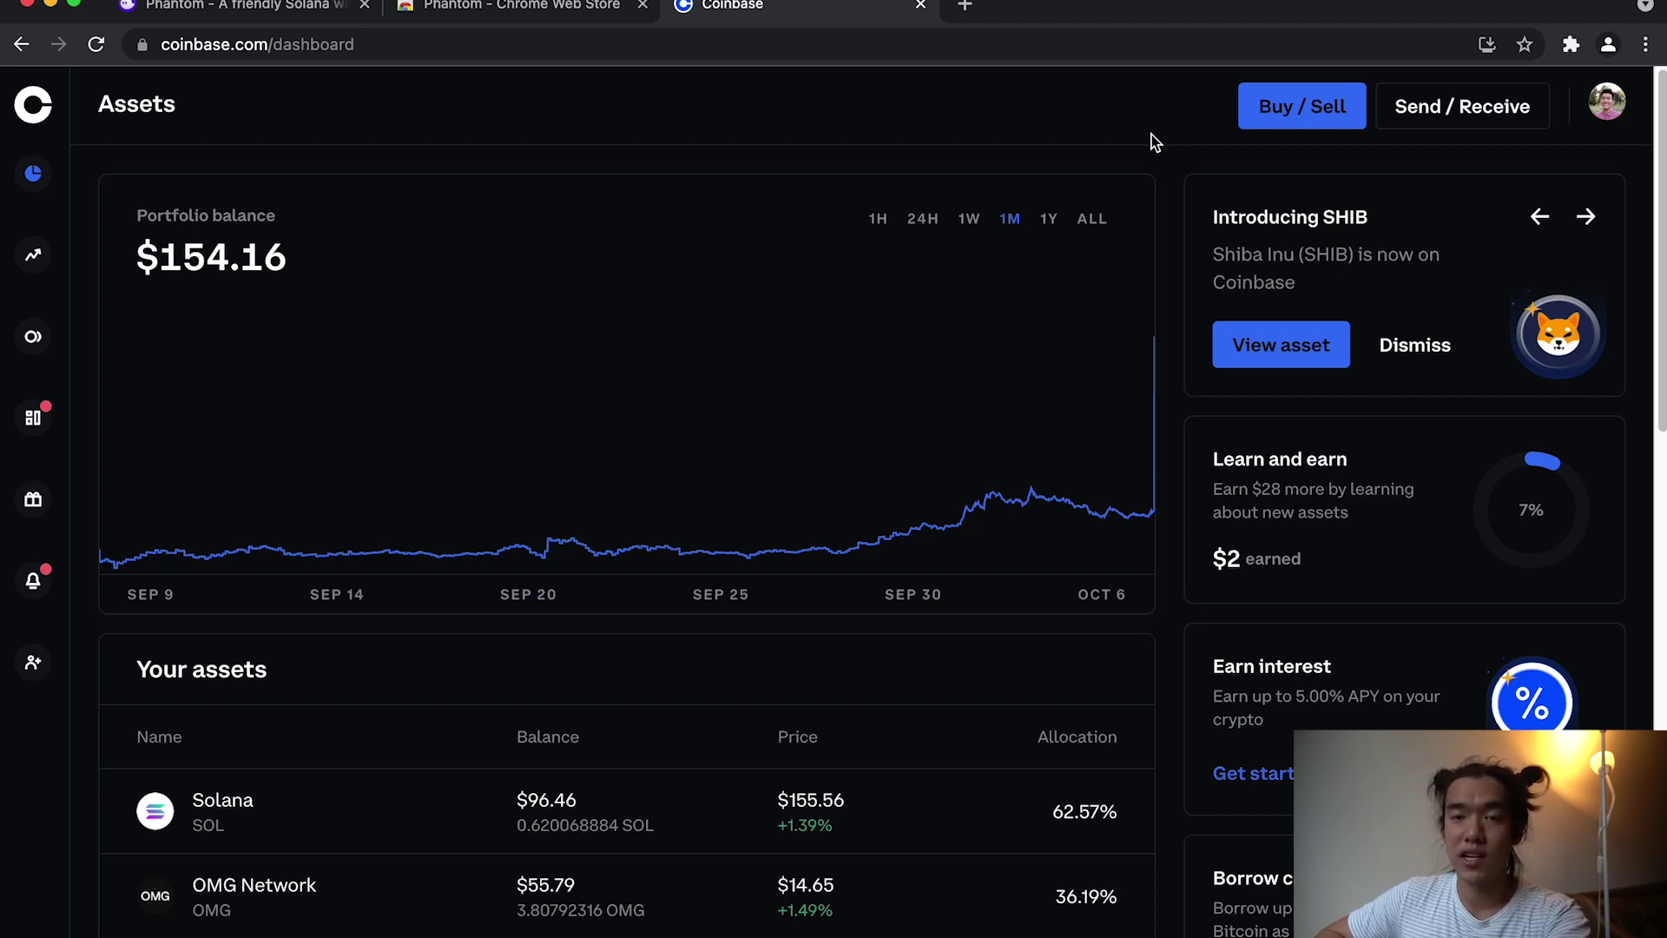
{"action": "left_click", "coordinate": [1343, 117]}
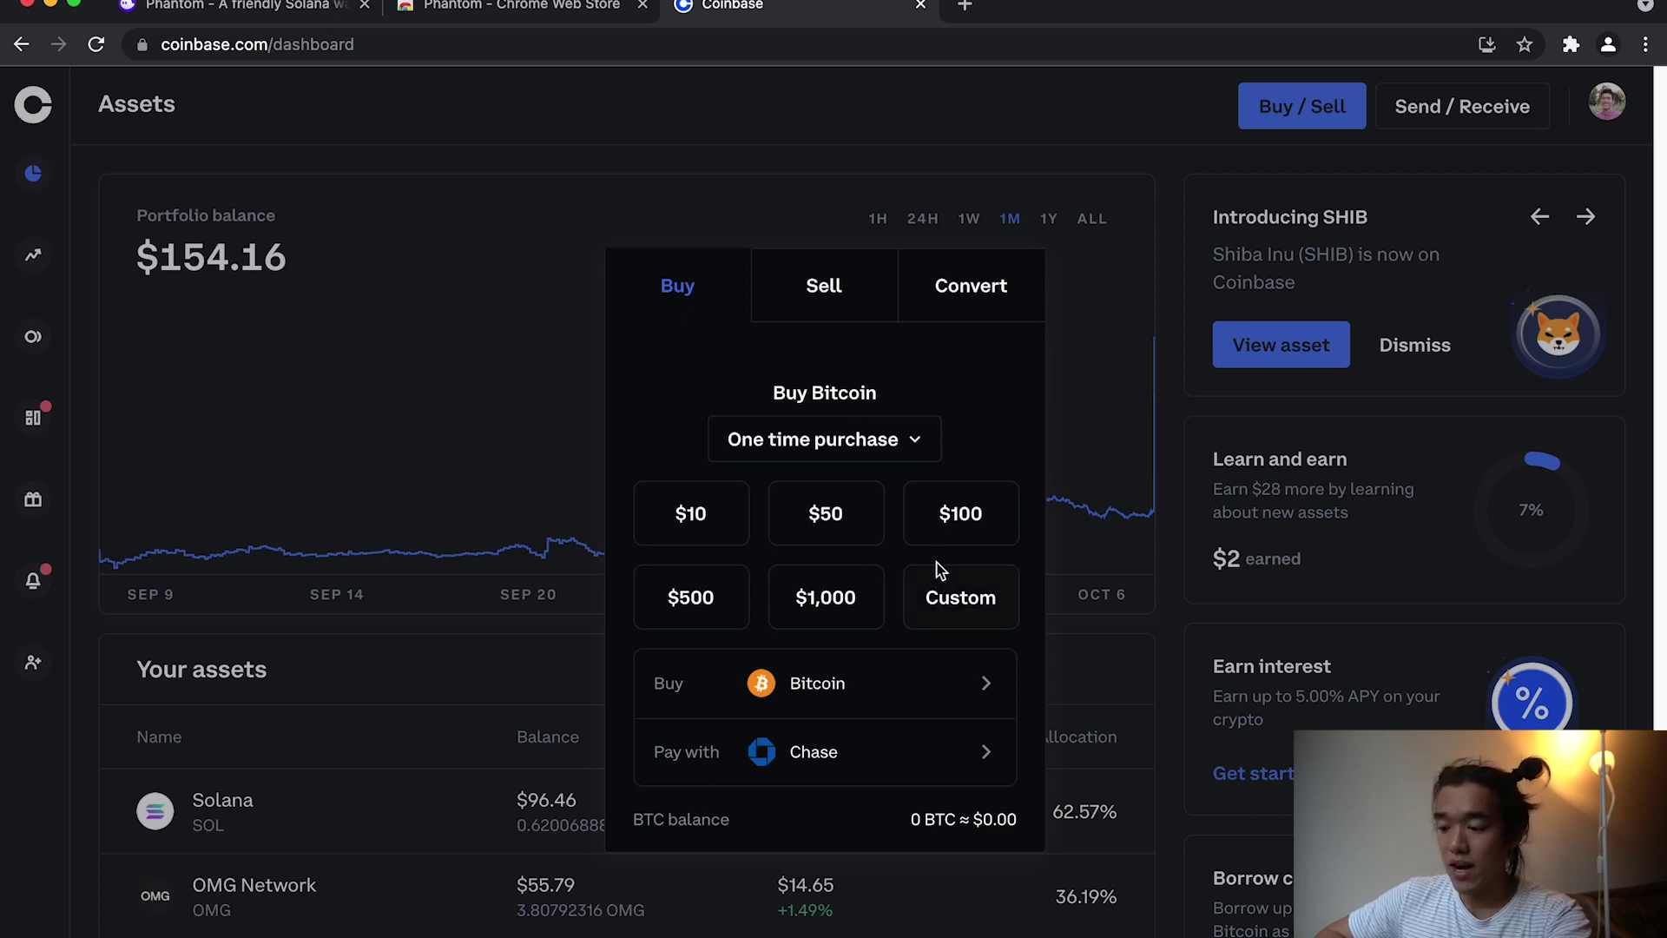
- Set up a $200 Solana purchase and preview the order
{"action": "left_click", "coordinate": [969, 605]}
{"action": "type", "text": "2"}
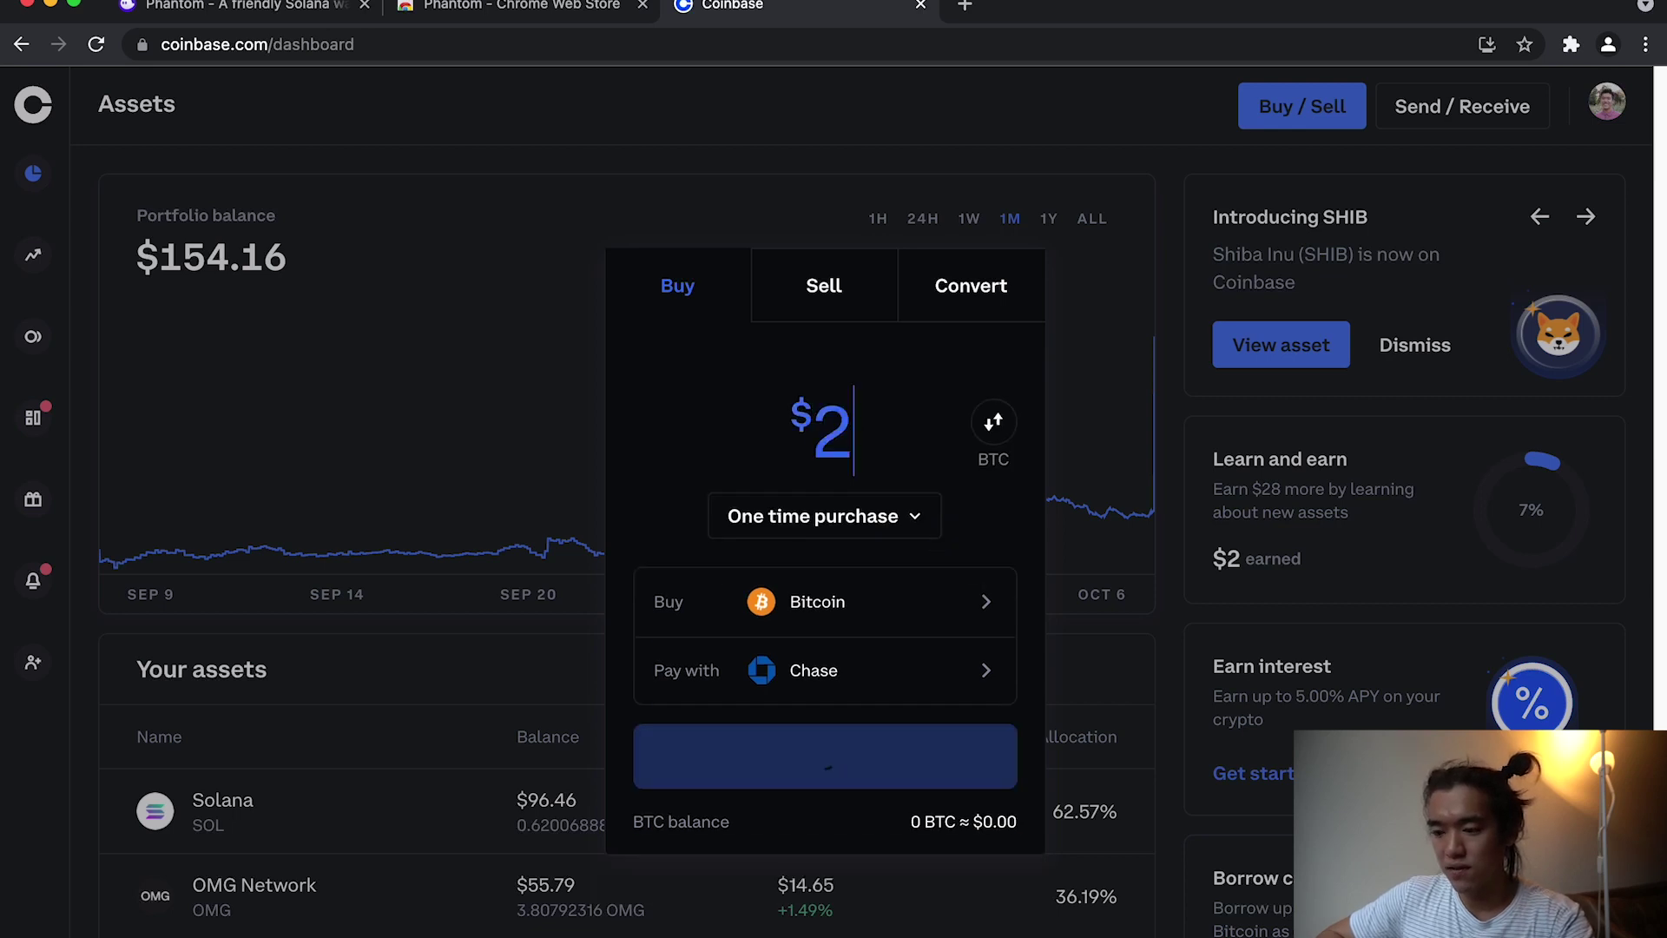
{"action": "type", "text": "00"}
{"action": "left_click", "coordinate": [898, 638]}
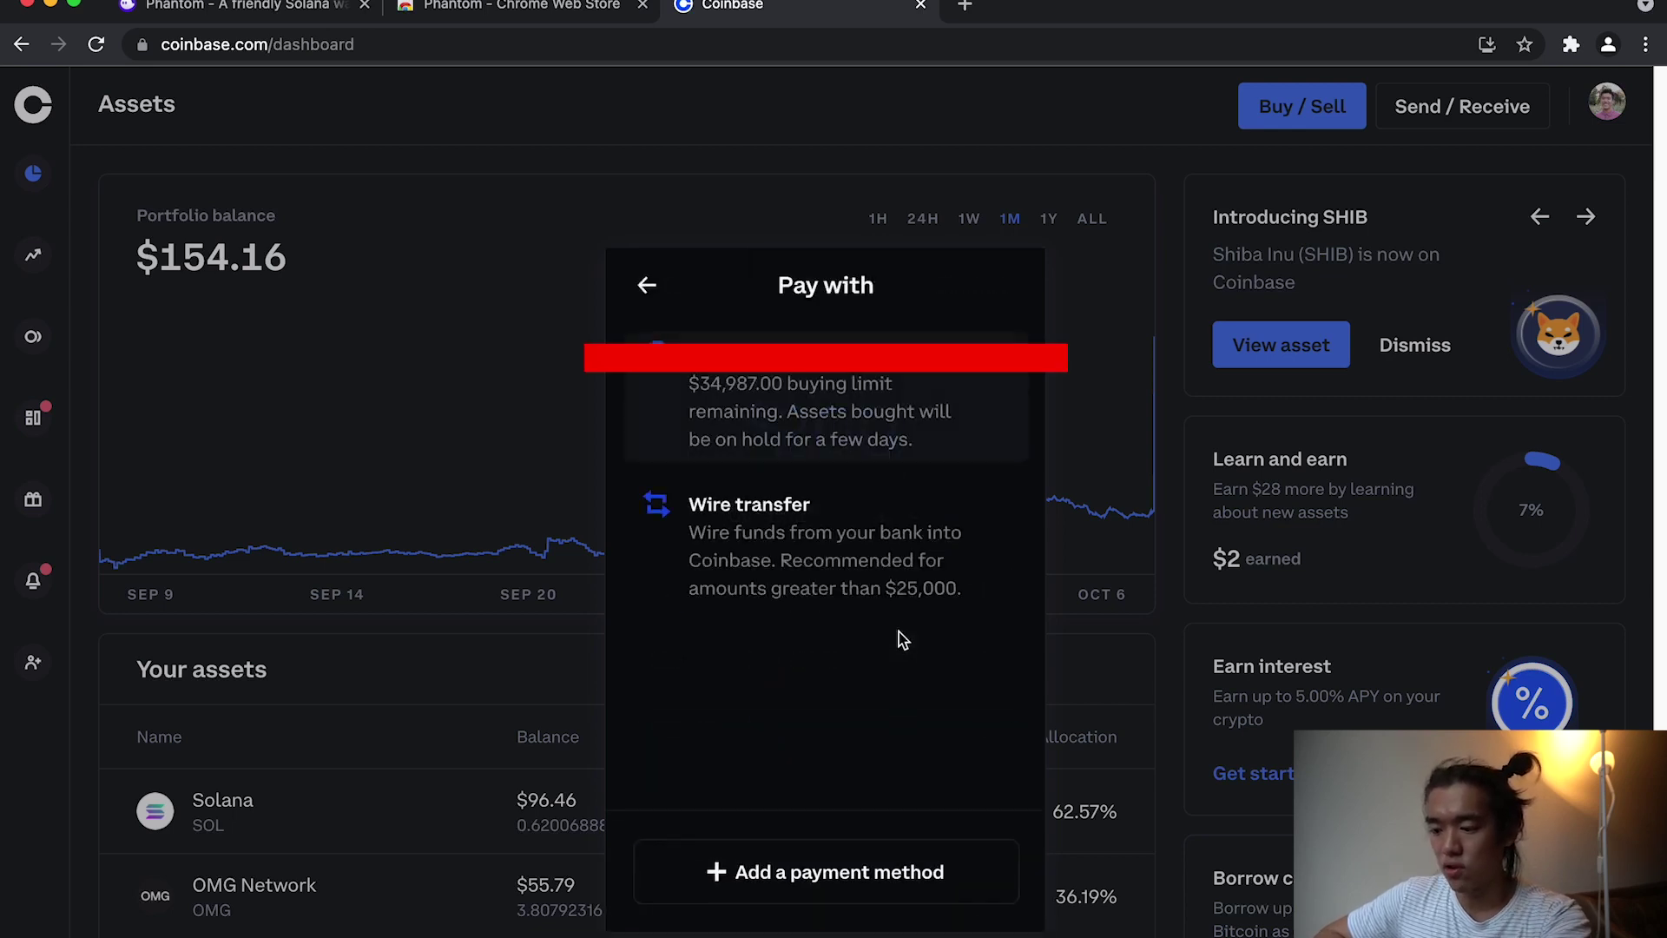
{"action": "left_click", "coordinate": [647, 285]}
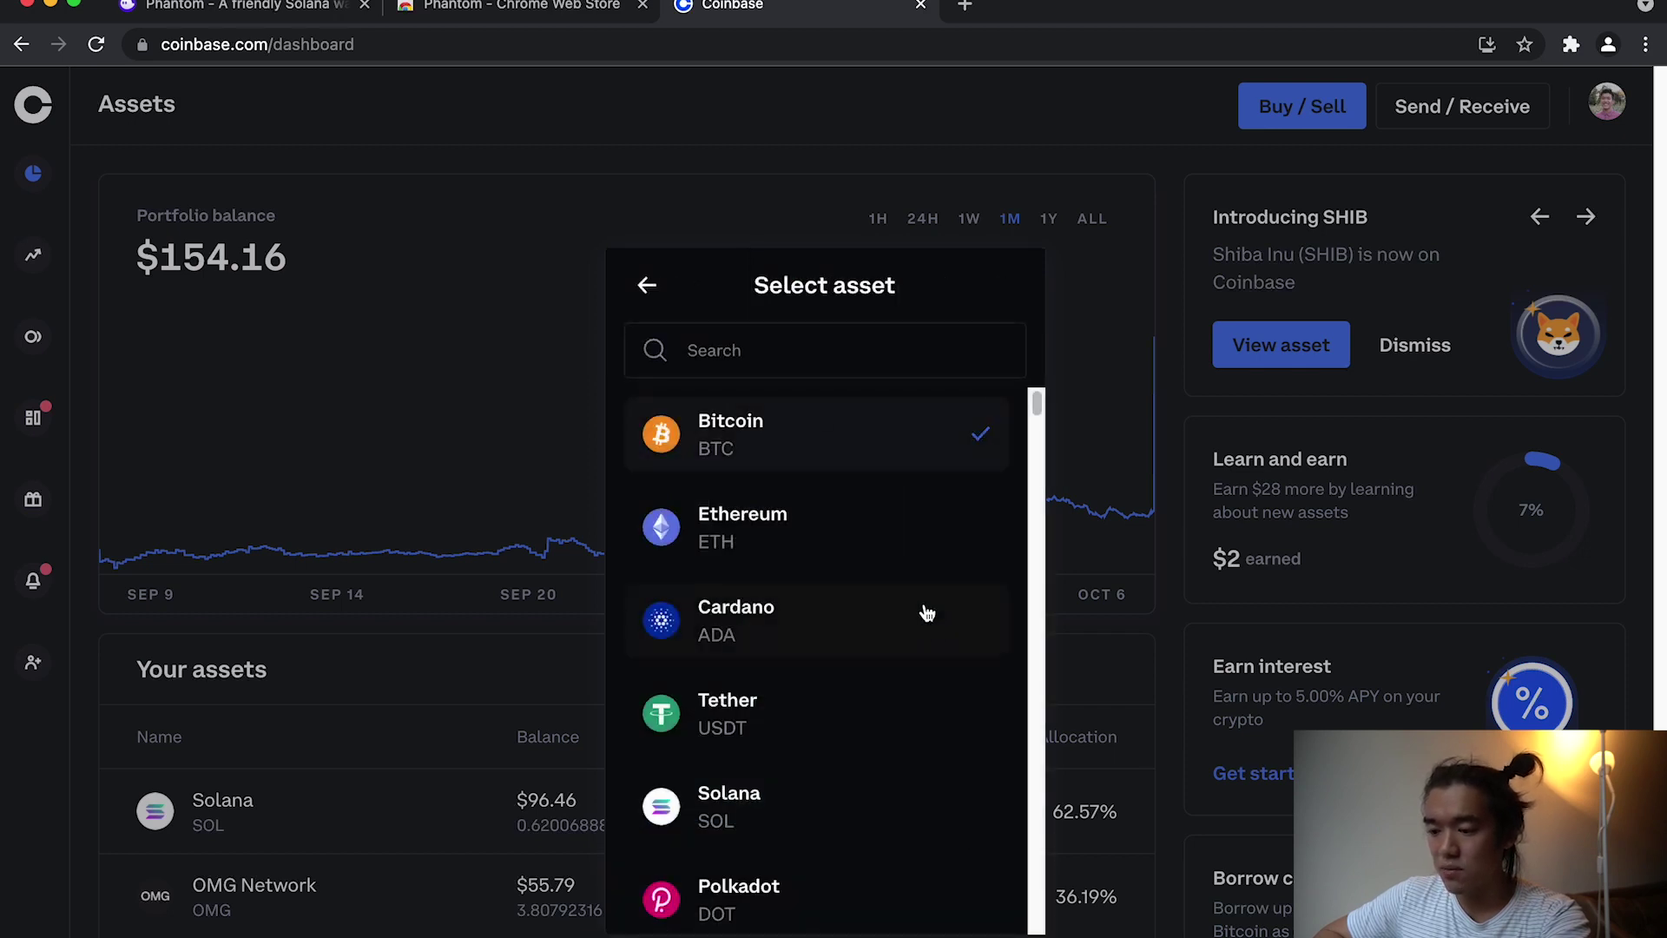
{"action": "left_click", "coordinate": [807, 348]}
{"action": "type", "text": "sol"}
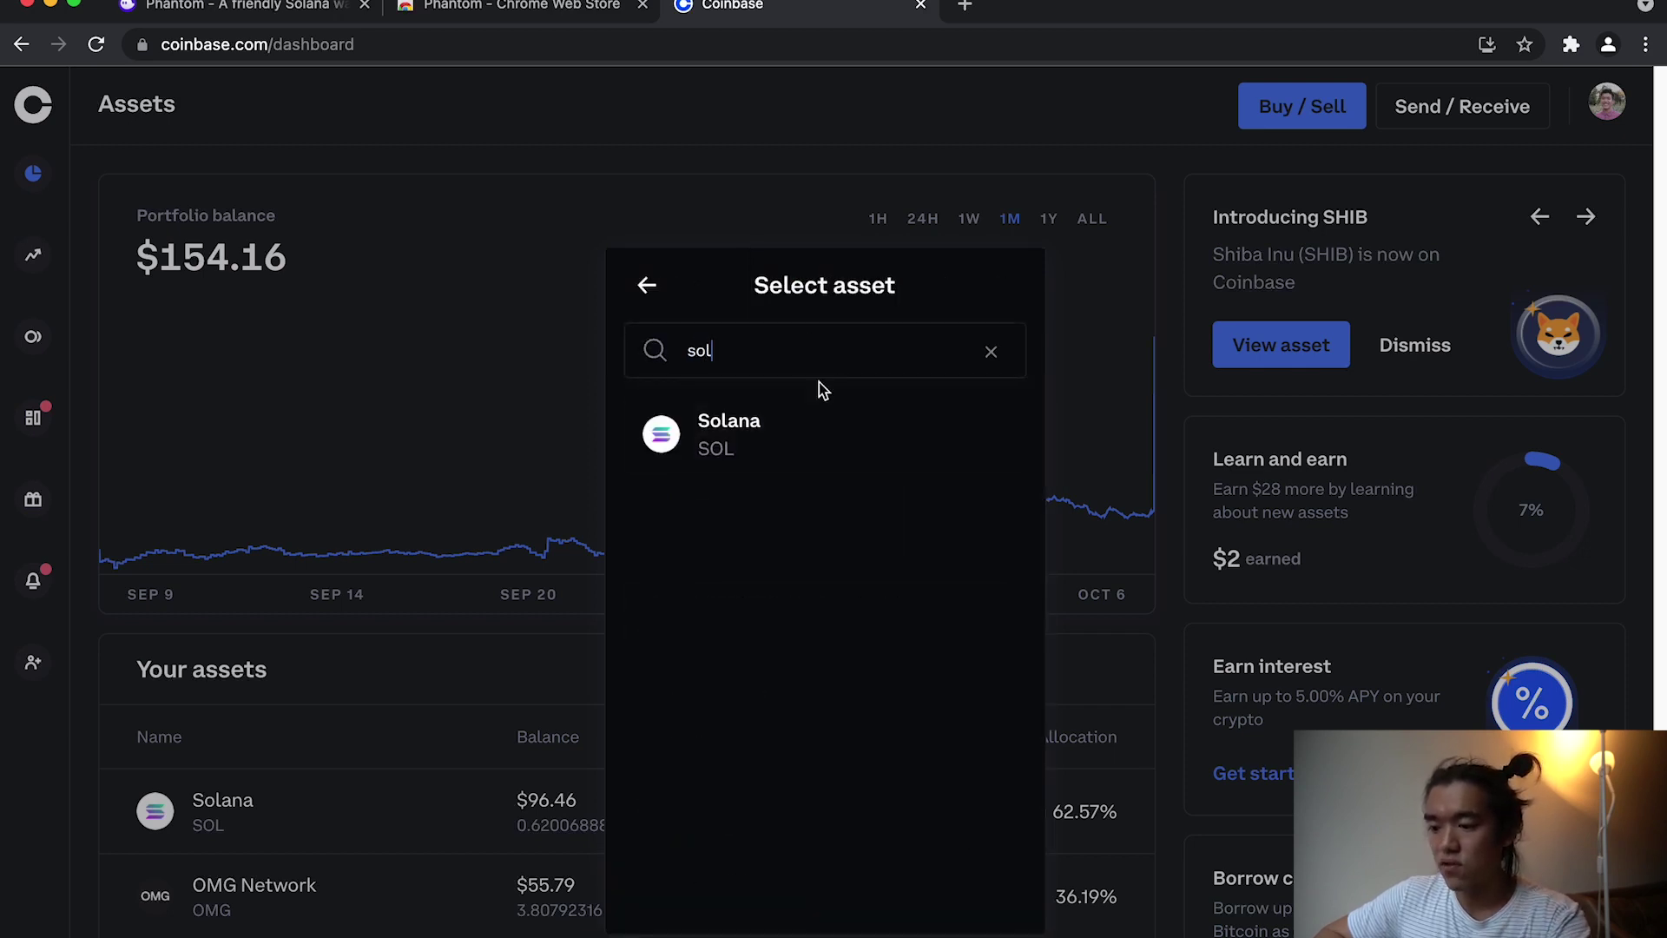
{"action": "left_click", "coordinate": [833, 427]}
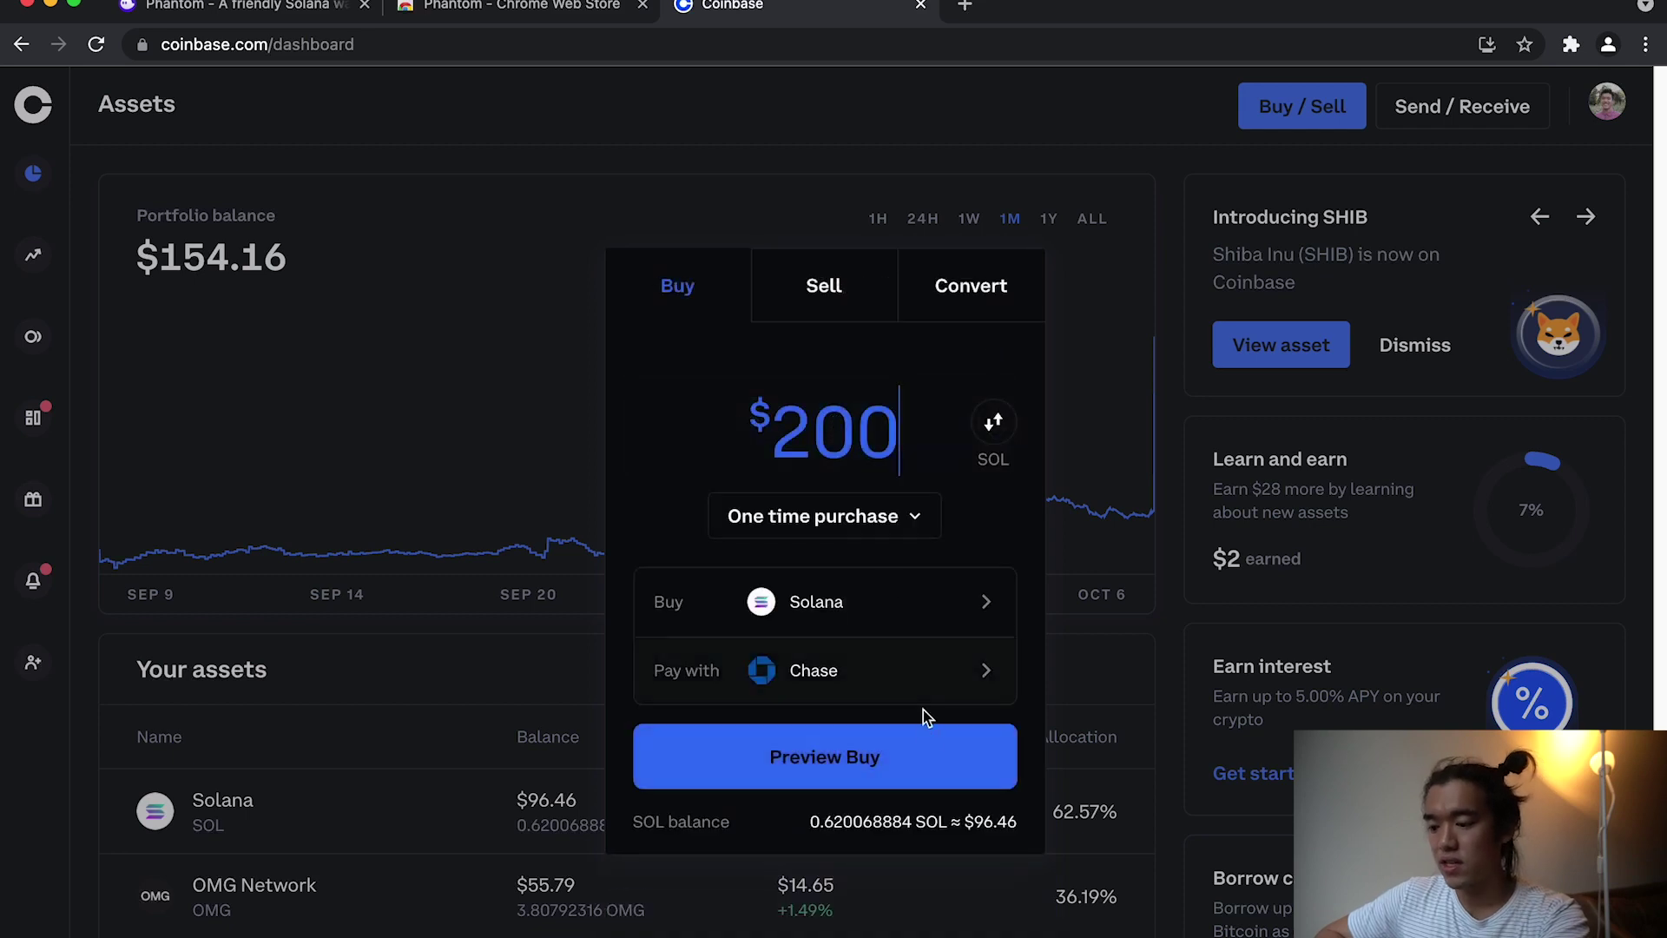
{"action": "left_click", "coordinate": [918, 759]}
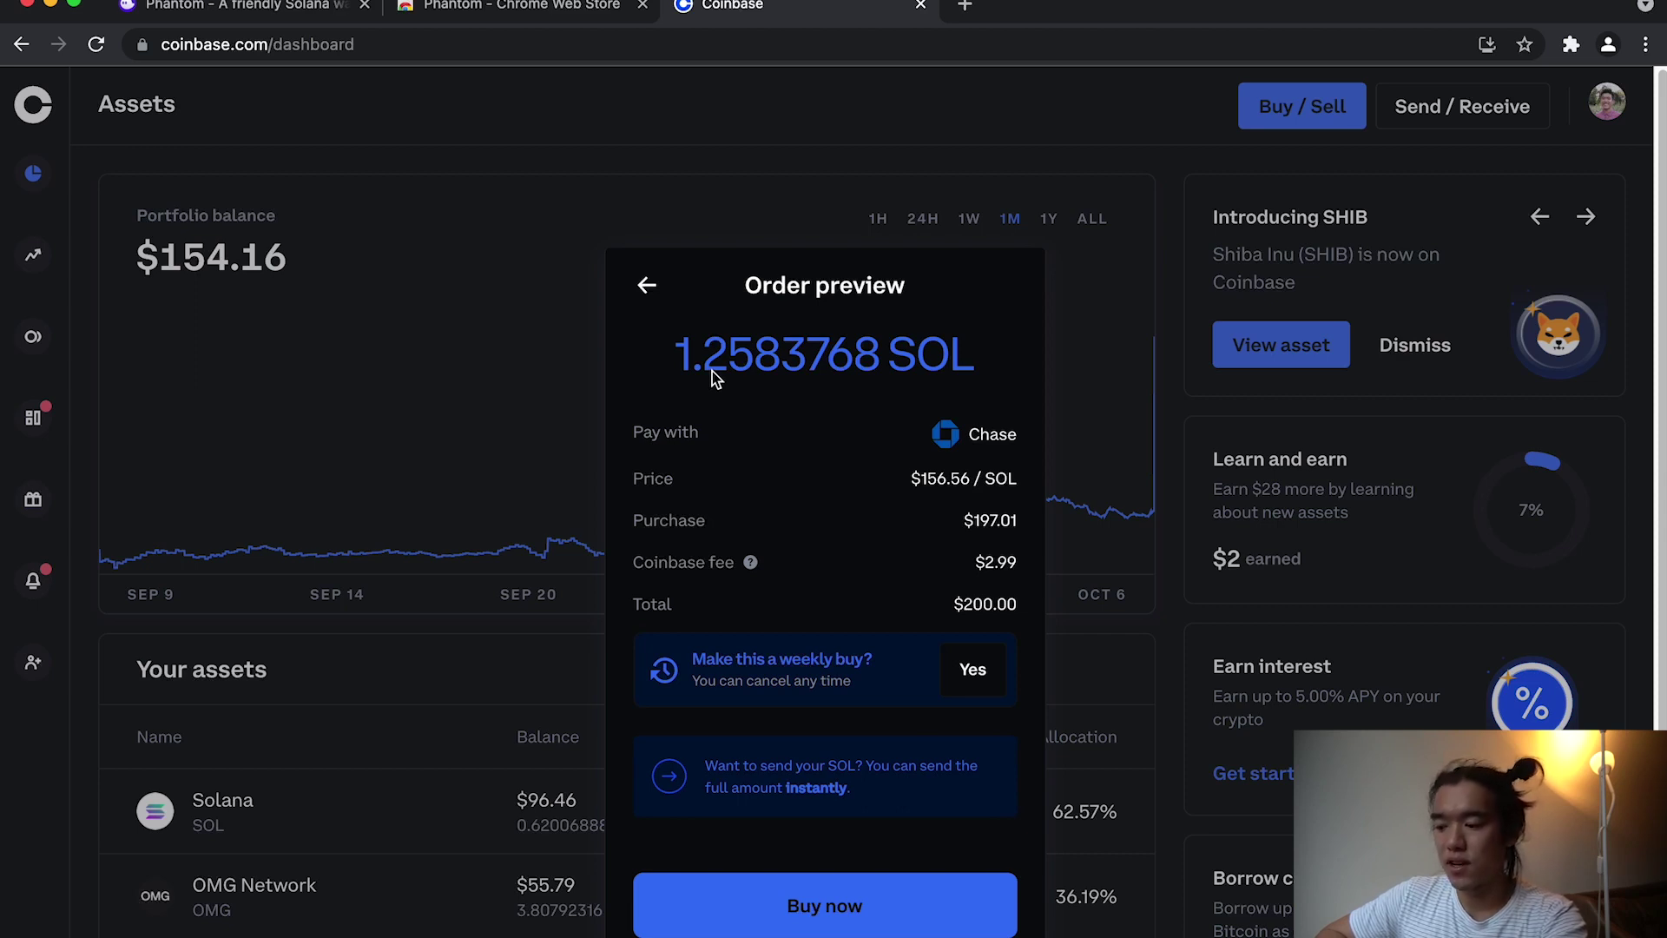
- Confirm the 1.2583768 SOL purchase and view its transaction on the Solana wallet page
{"action": "scroll", "coordinate": [812, 764], "scroll_direction": "down", "scroll_amount": 1}
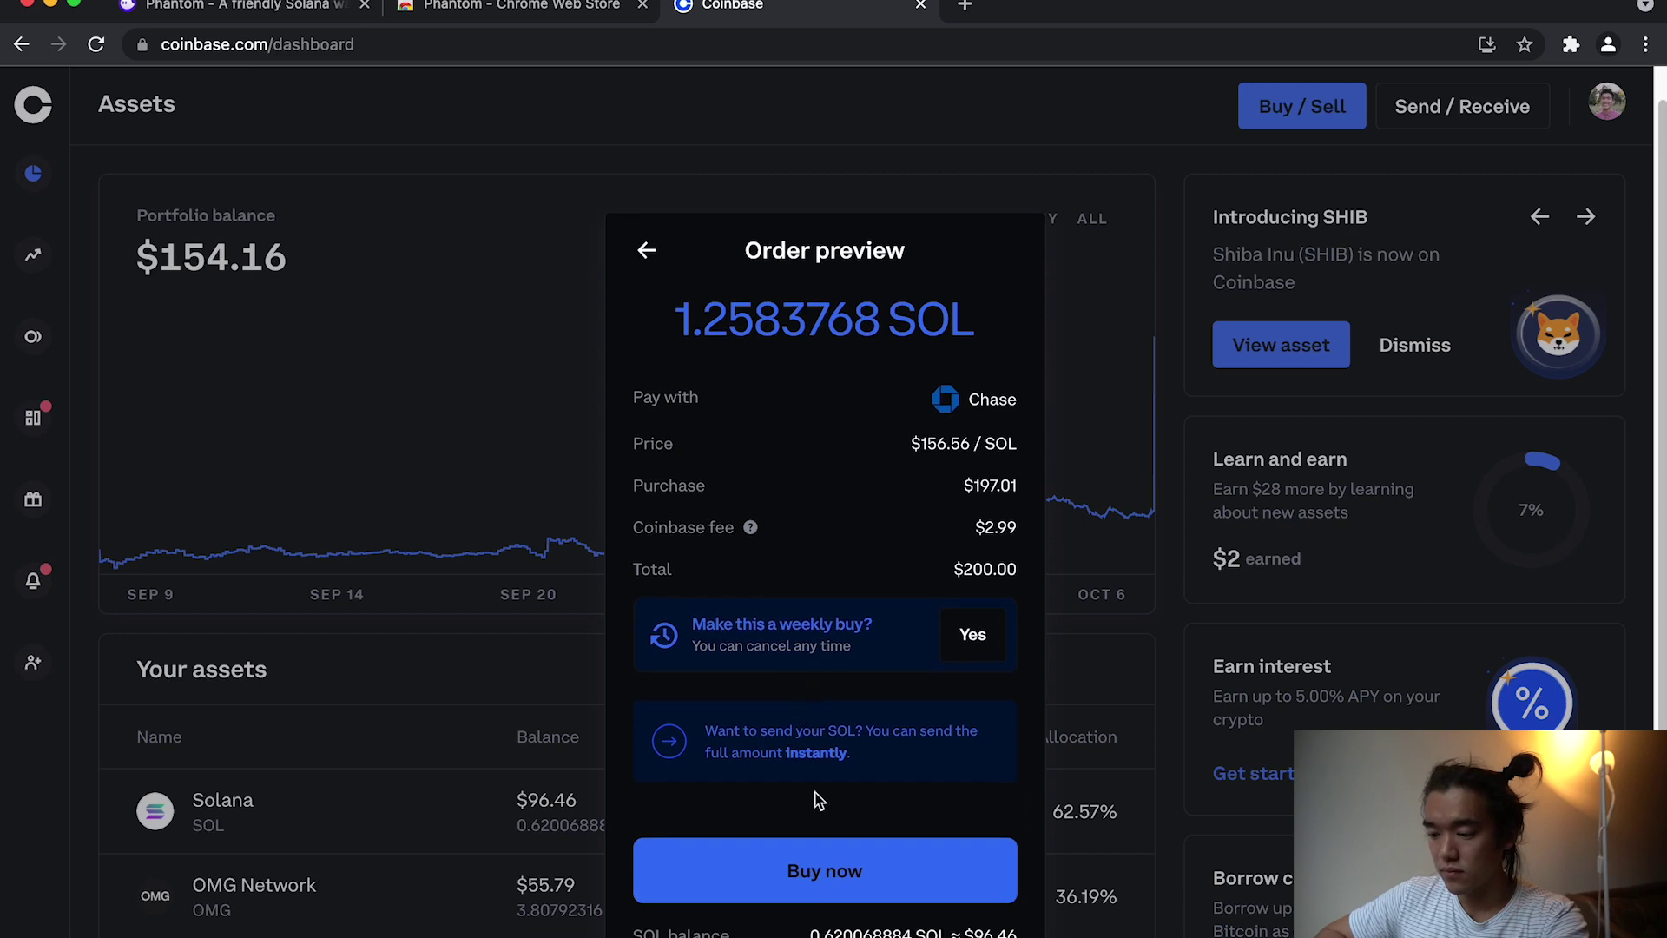
{"action": "left_click", "coordinate": [847, 872]}
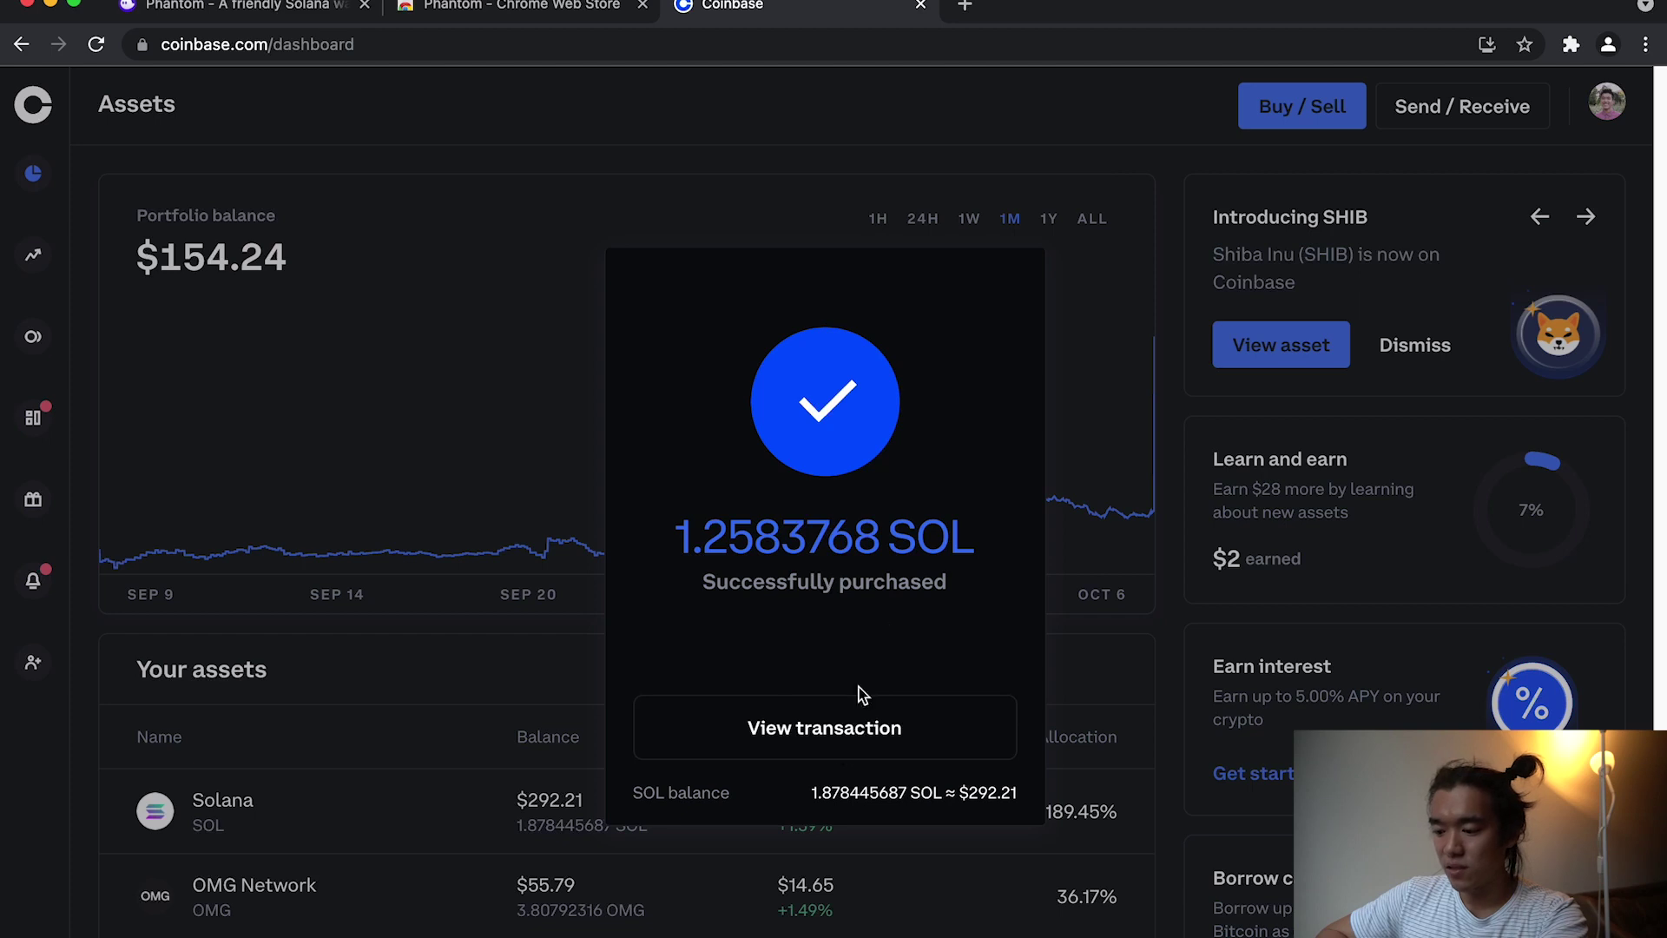
{"action": "left_click", "coordinate": [842, 729]}
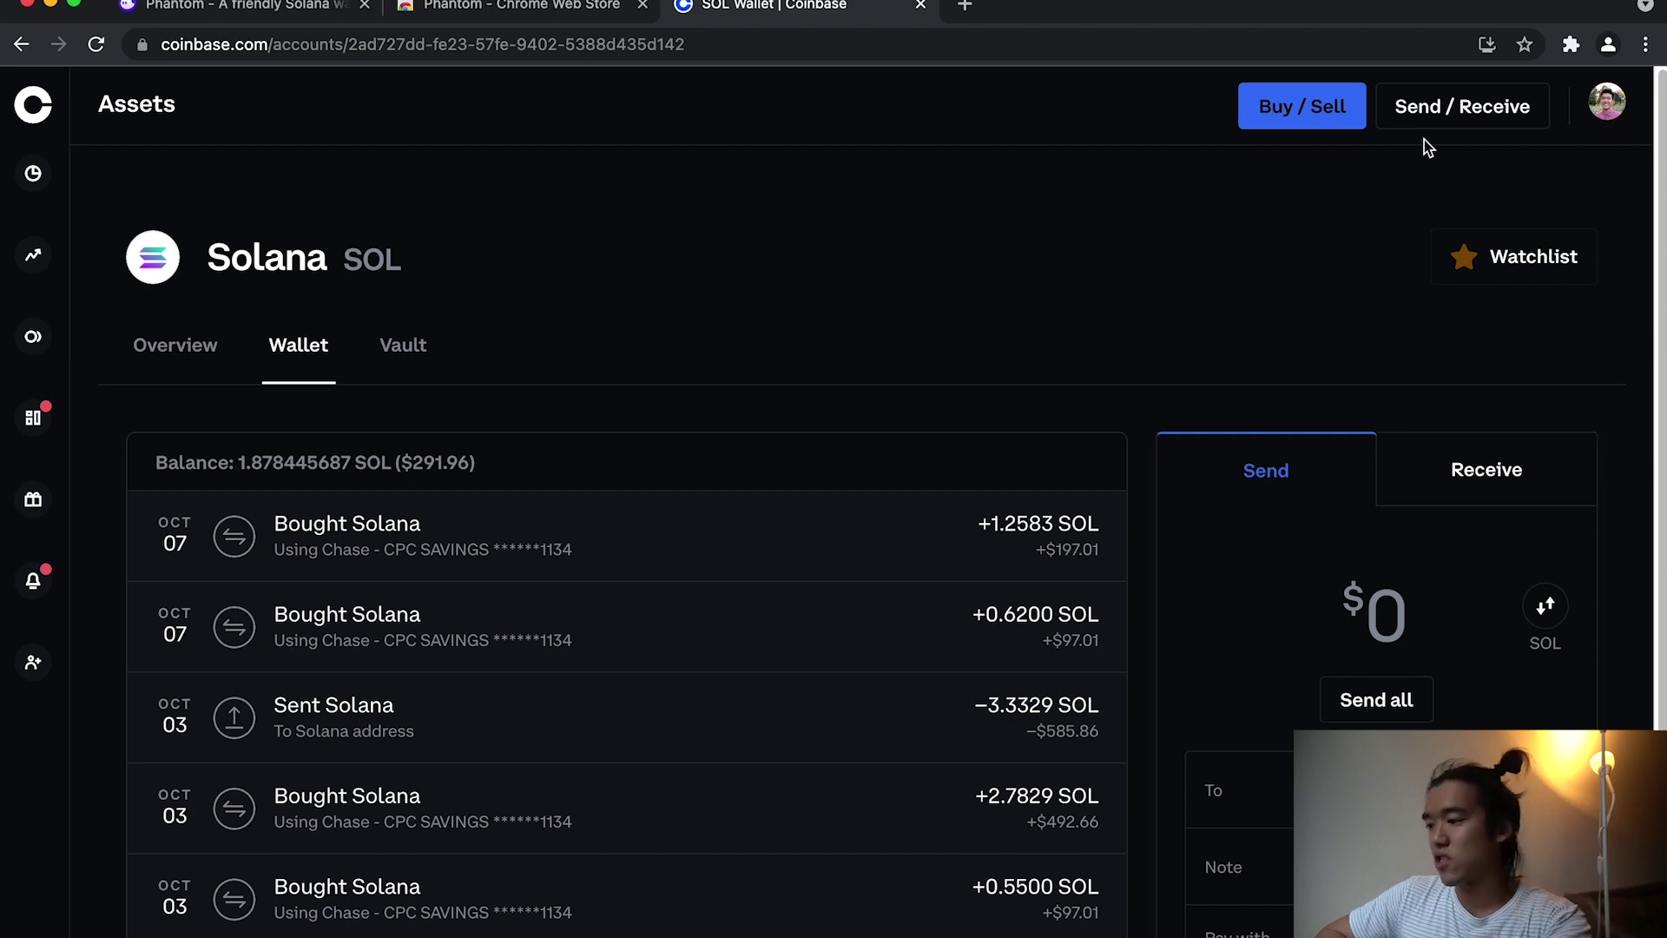
- Start a Coinbase send of the entire SOL balance ($292.05) and focus the recipient field
{"action": "scroll", "coordinate": [1337, 521], "scroll_direction": "down", "scroll_amount": 3}
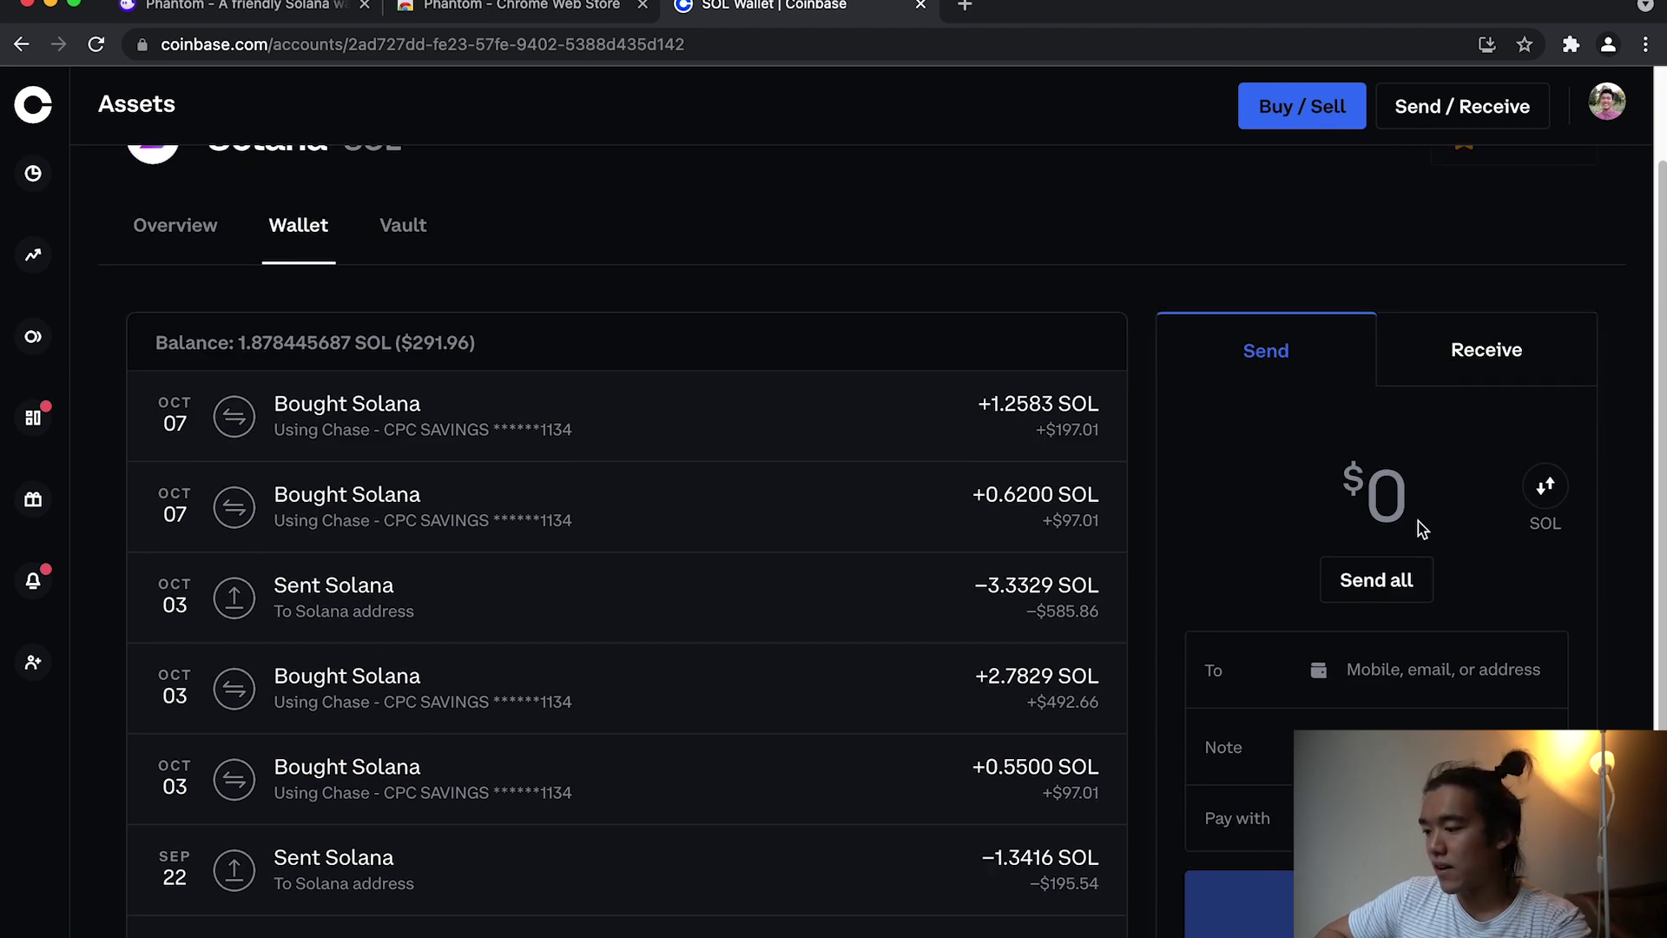
{"action": "left_click", "coordinate": [1472, 116]}
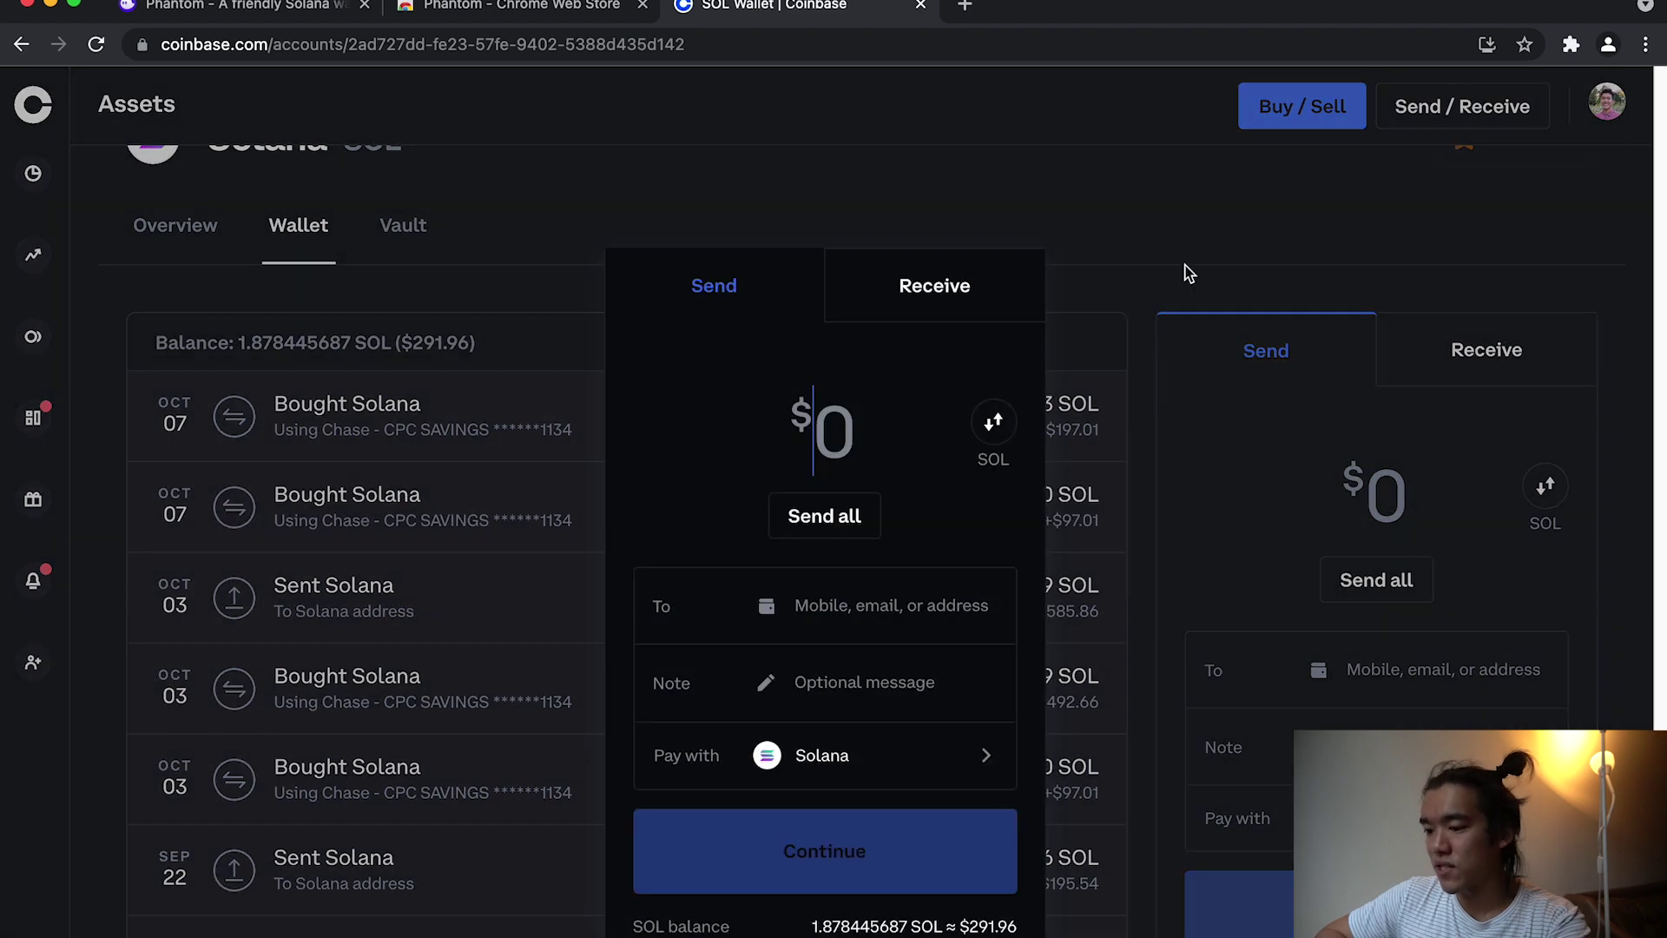
{"action": "left_click", "coordinate": [832, 513]}
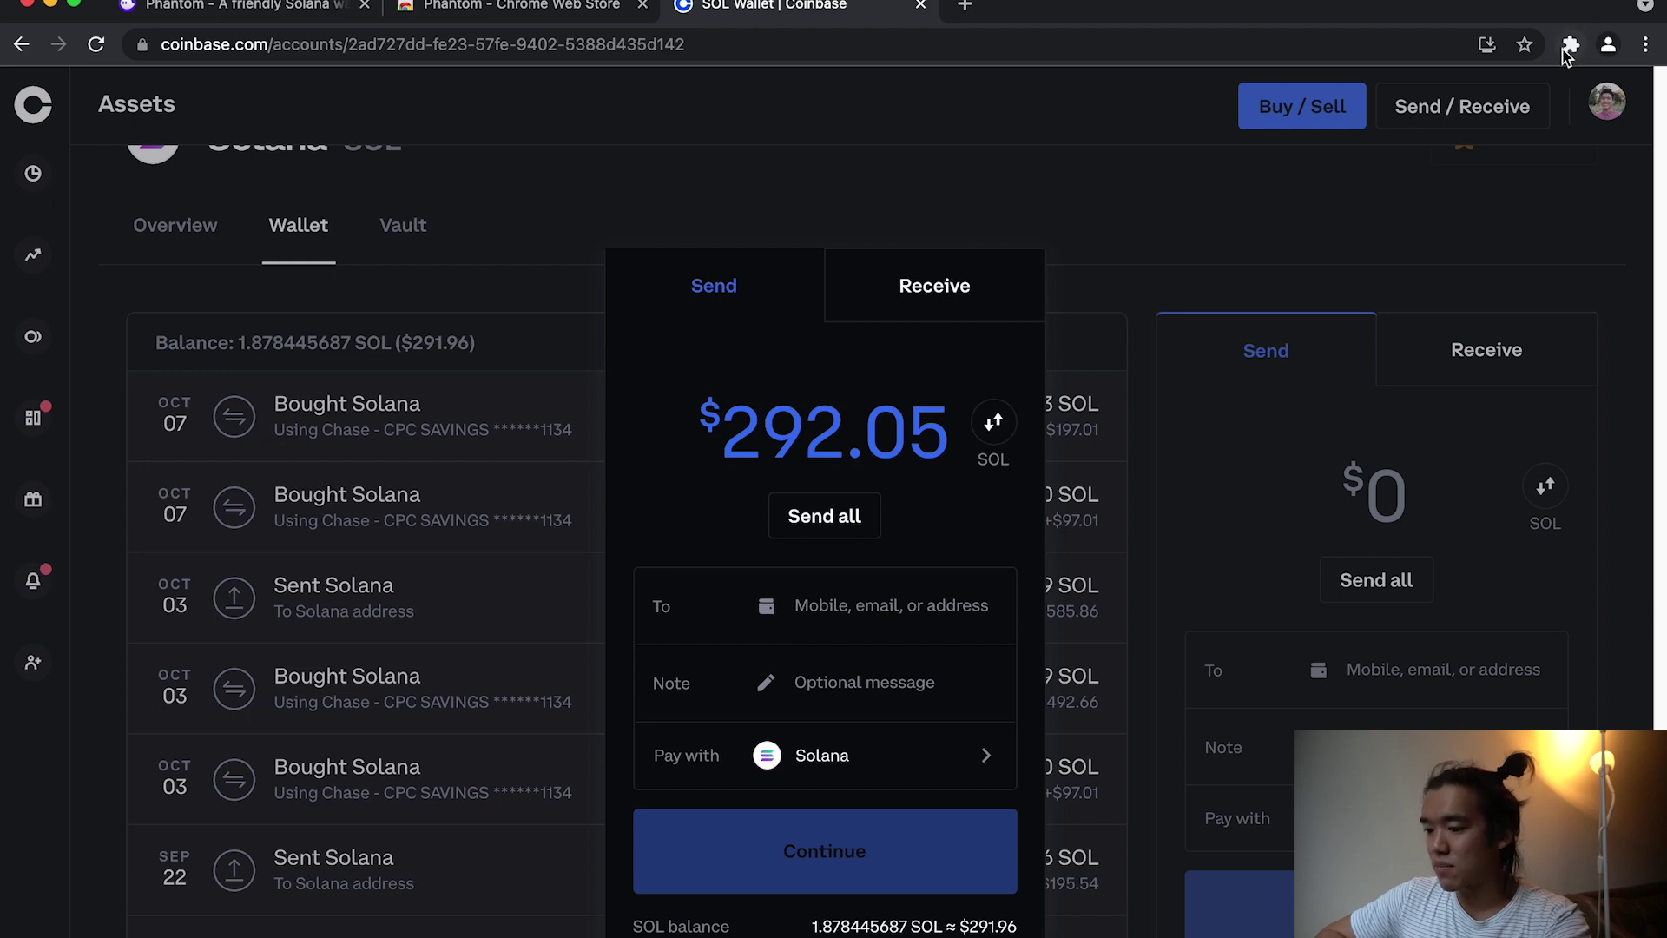
{"action": "left_click", "coordinate": [853, 602]}
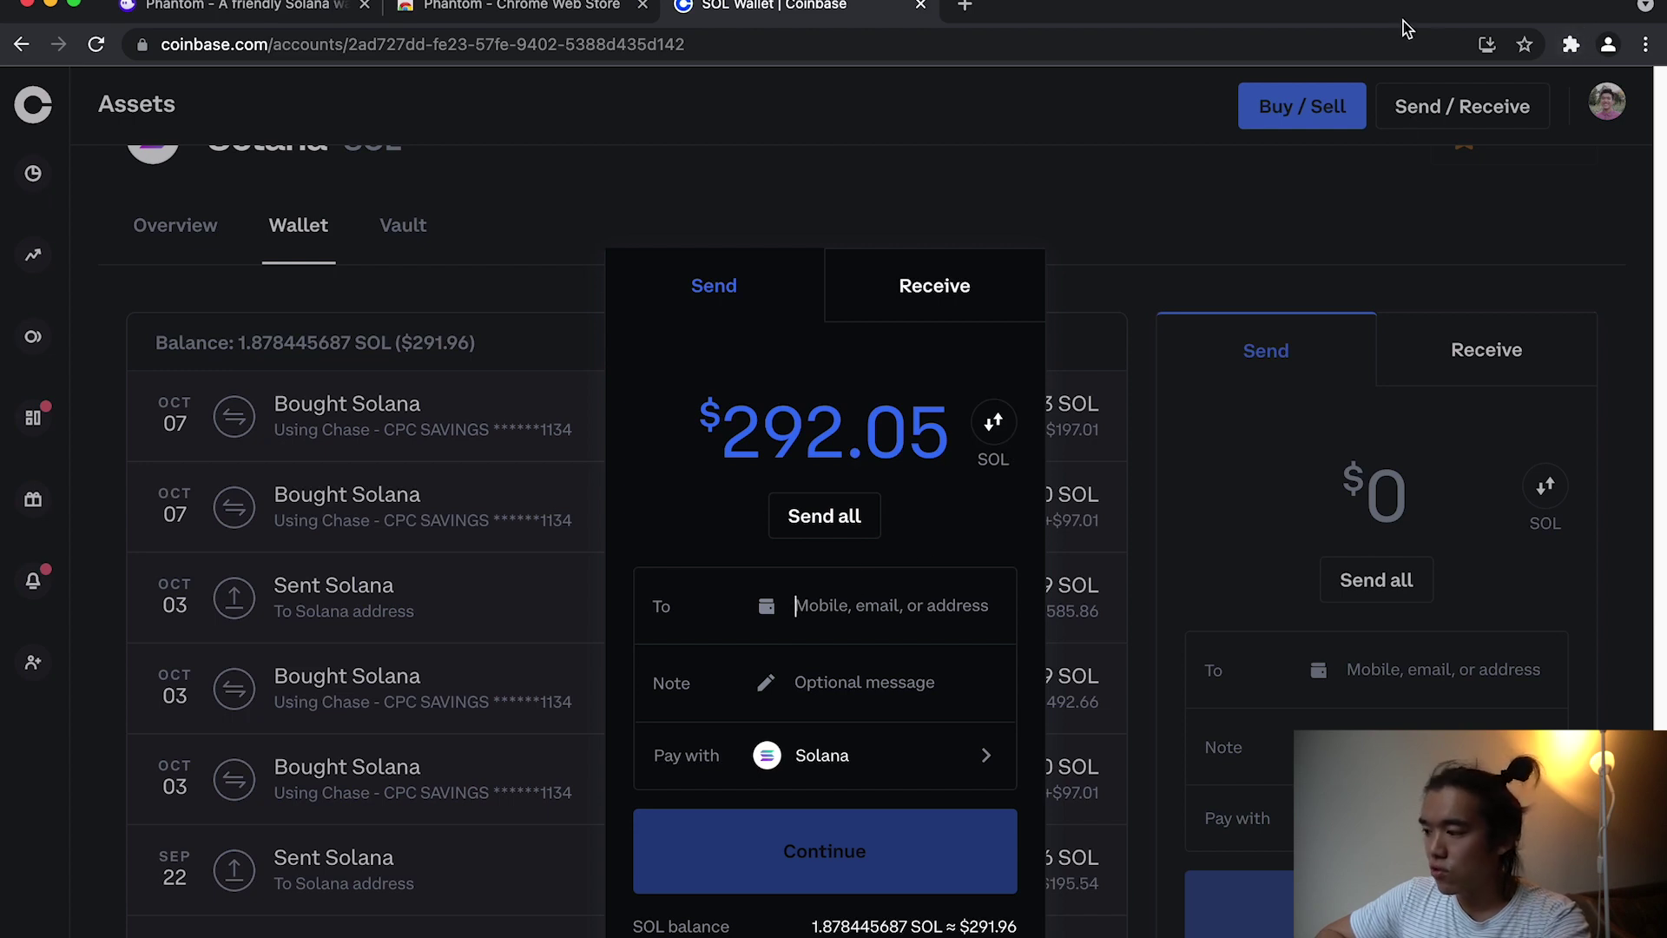
{"action": "left_click", "coordinate": [1569, 46]}
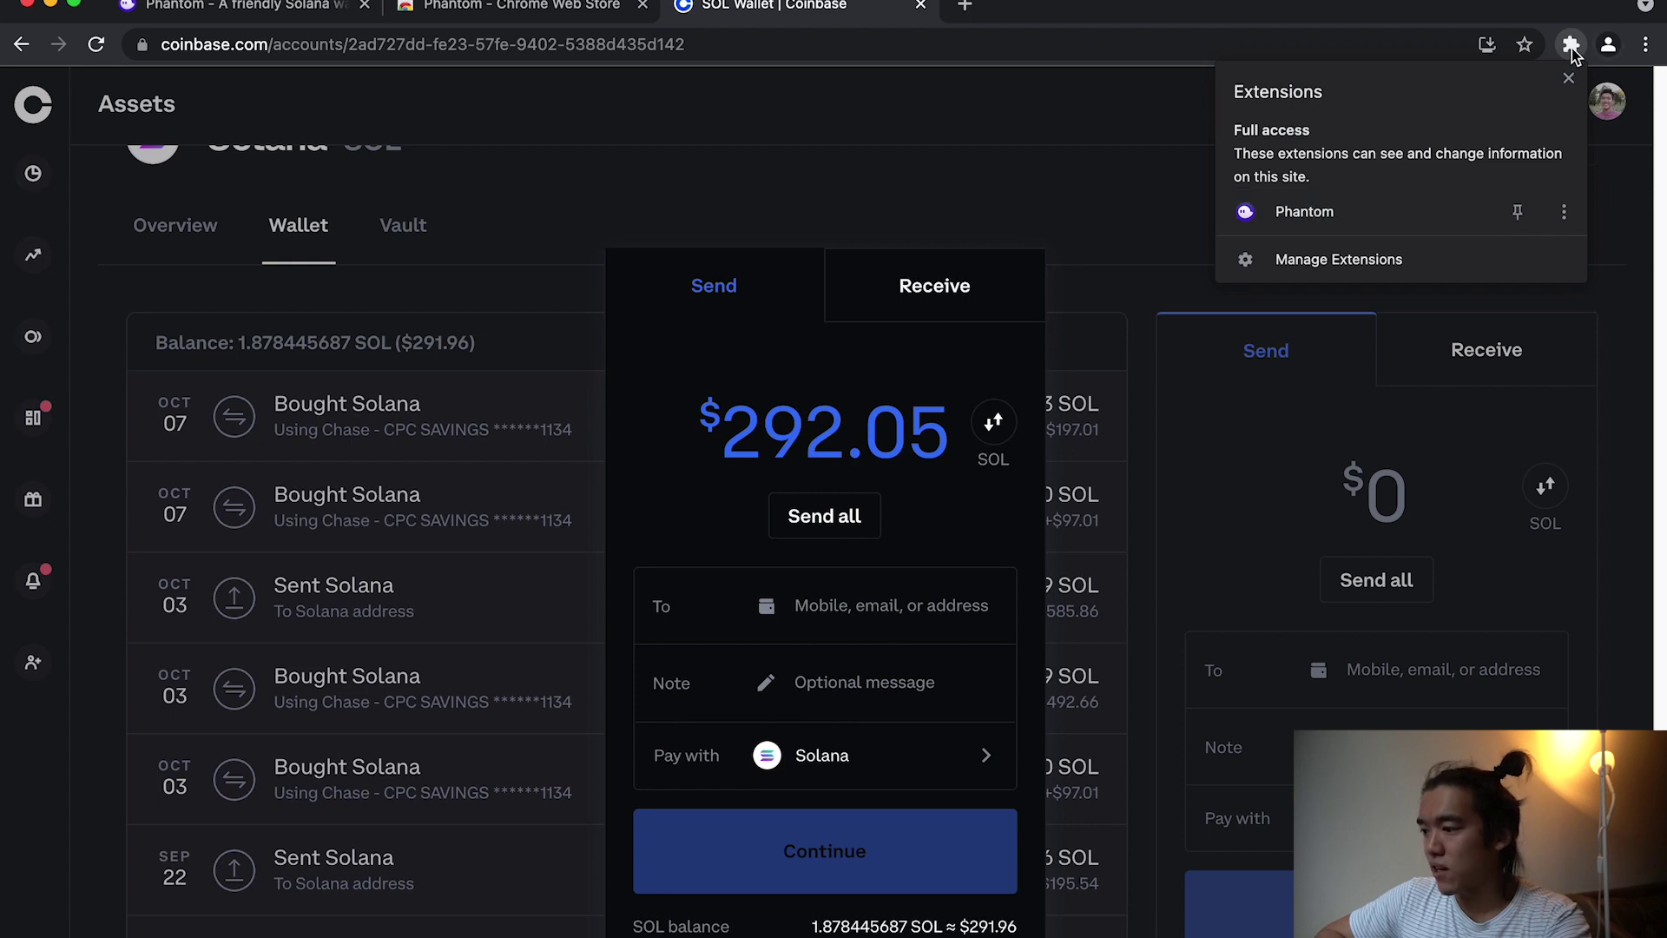
- Copy the Phantom wallet address and paste it as the send recipient
{"action": "left_click", "coordinate": [1397, 208]}
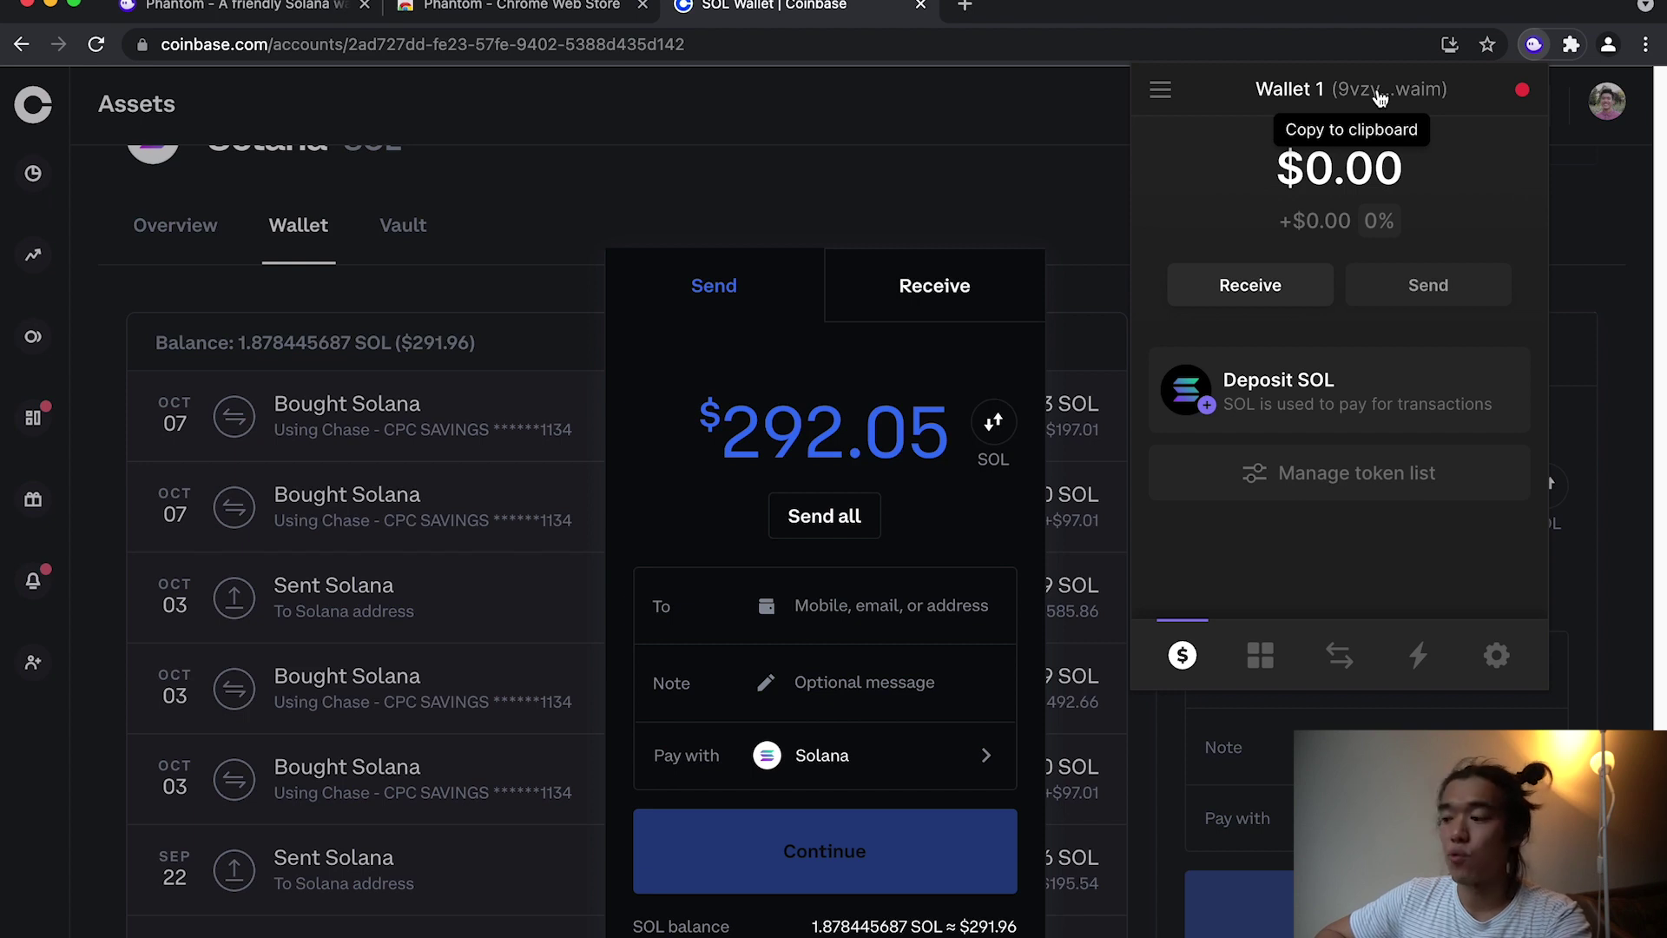
{"action": "left_click", "coordinate": [1380, 98]}
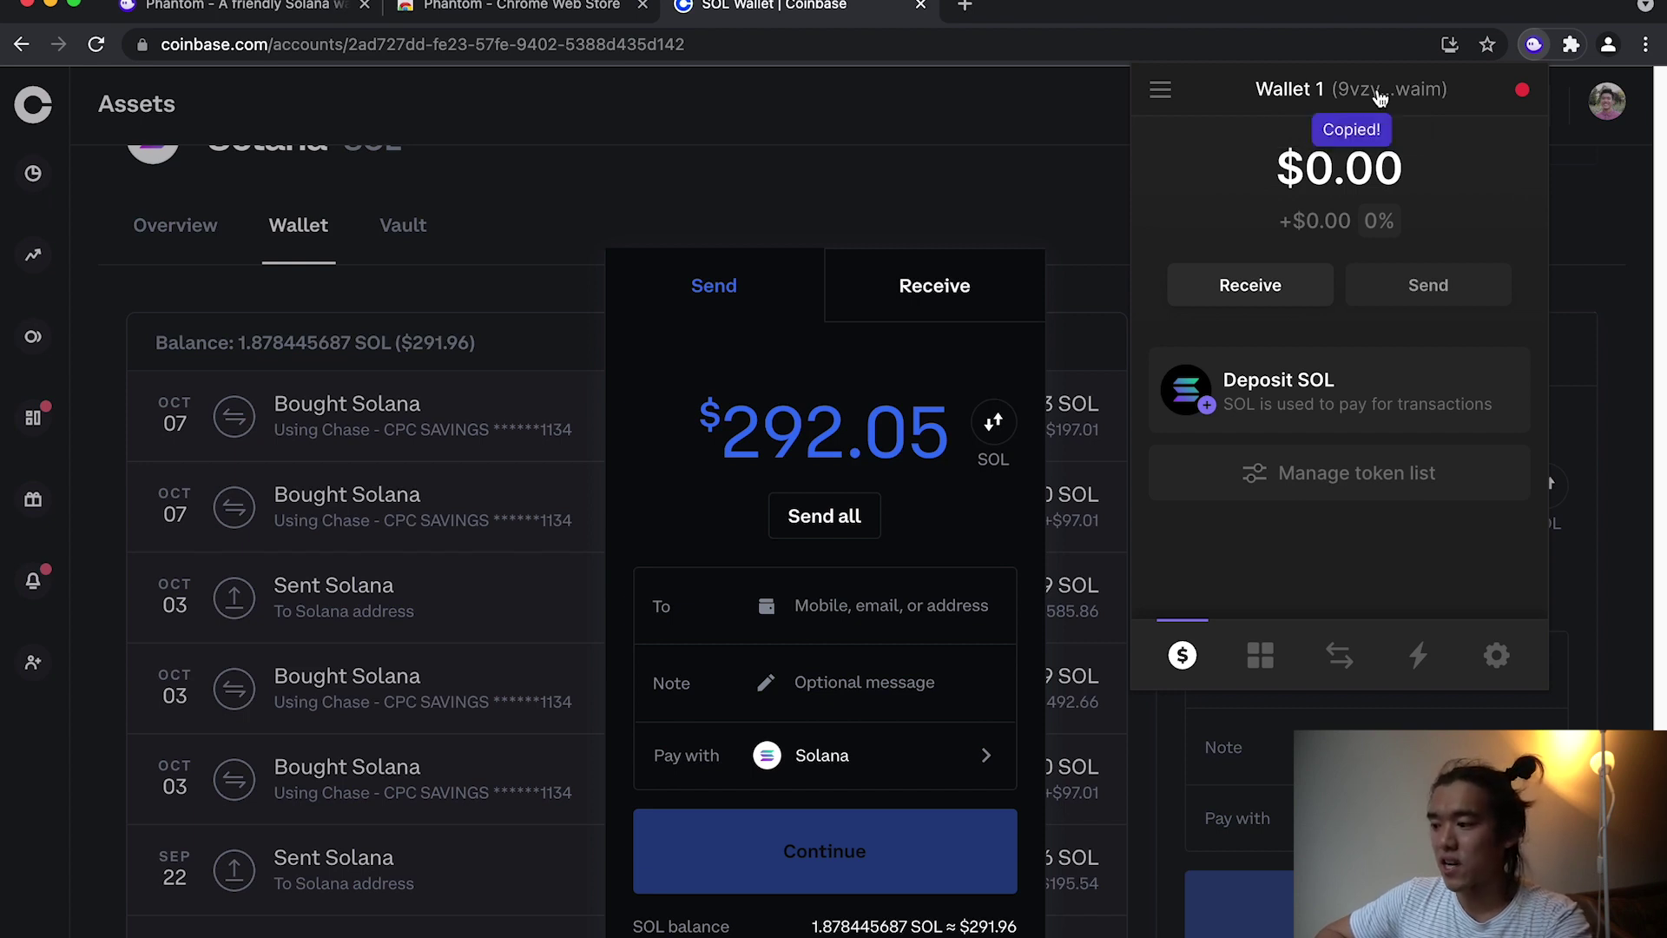
{"action": "left_click", "coordinate": [887, 612]}
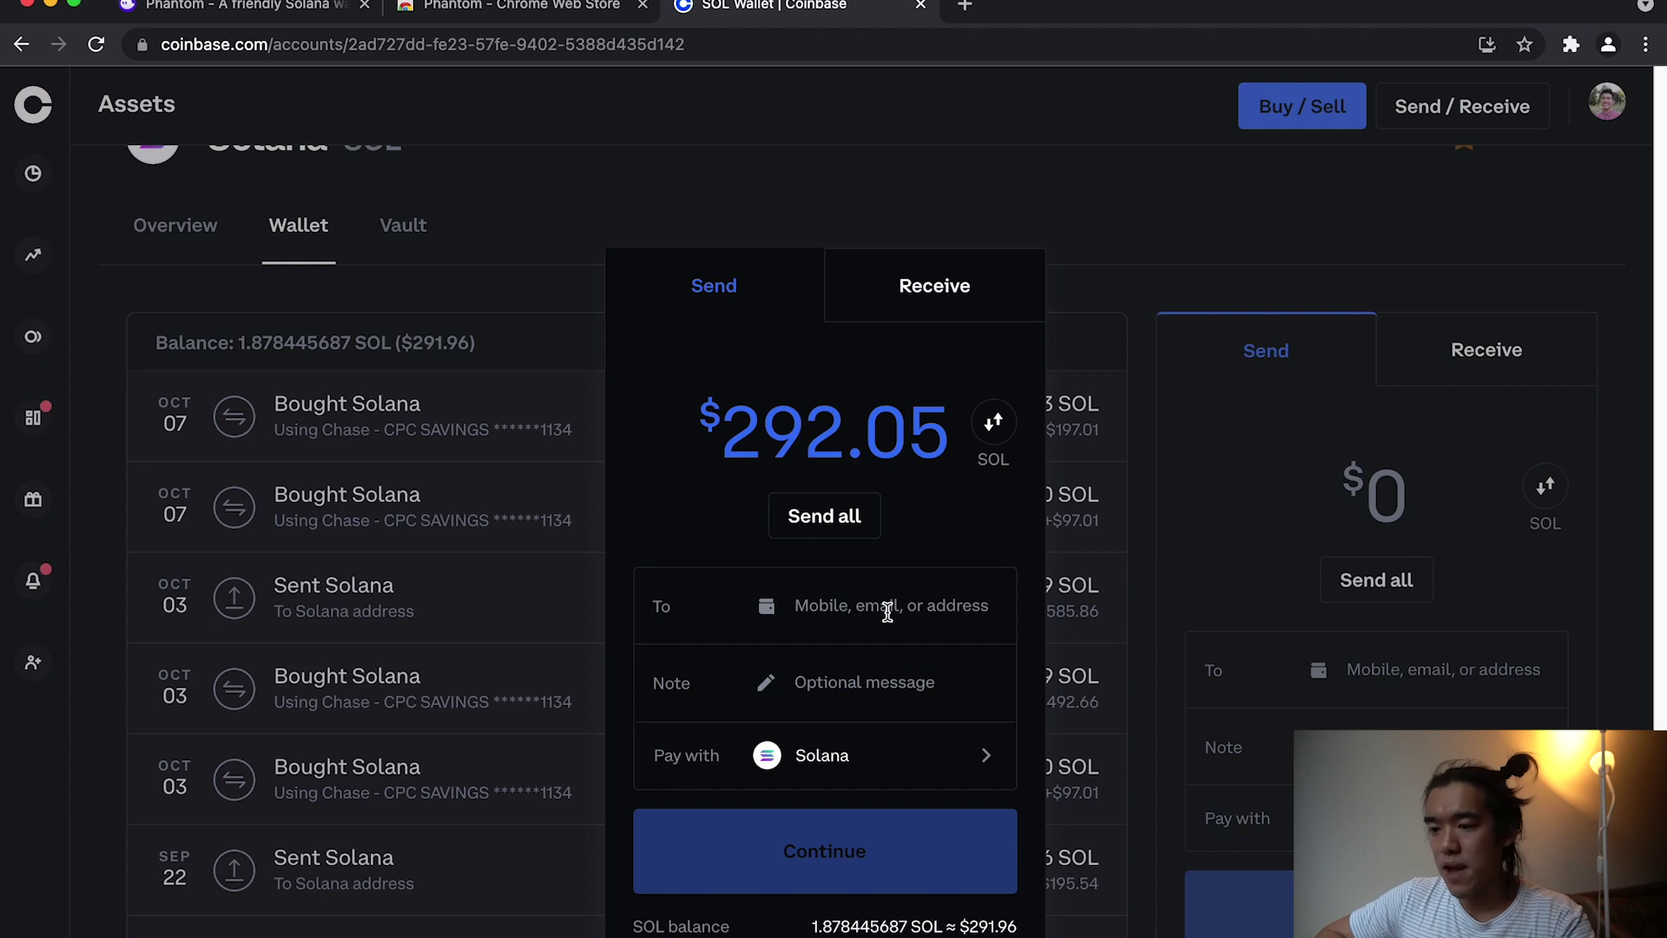
{"action": "key", "text": "super+v"}
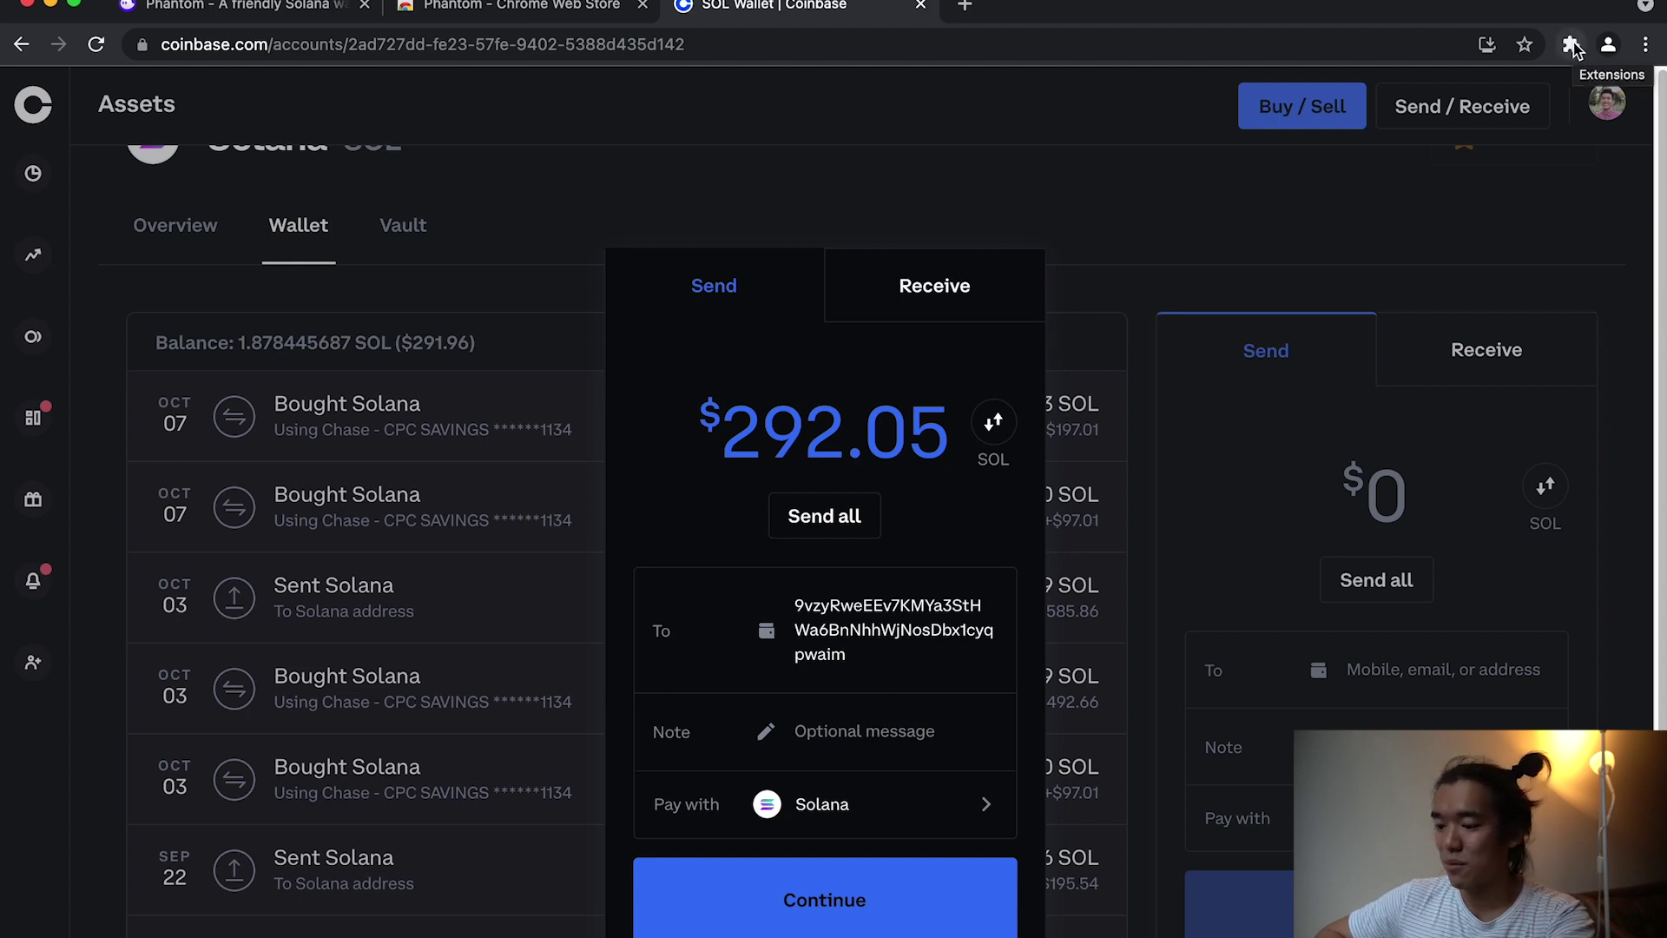
- Add the note 'For demo', review the send and choose Send now
{"action": "left_click", "coordinate": [935, 735]}
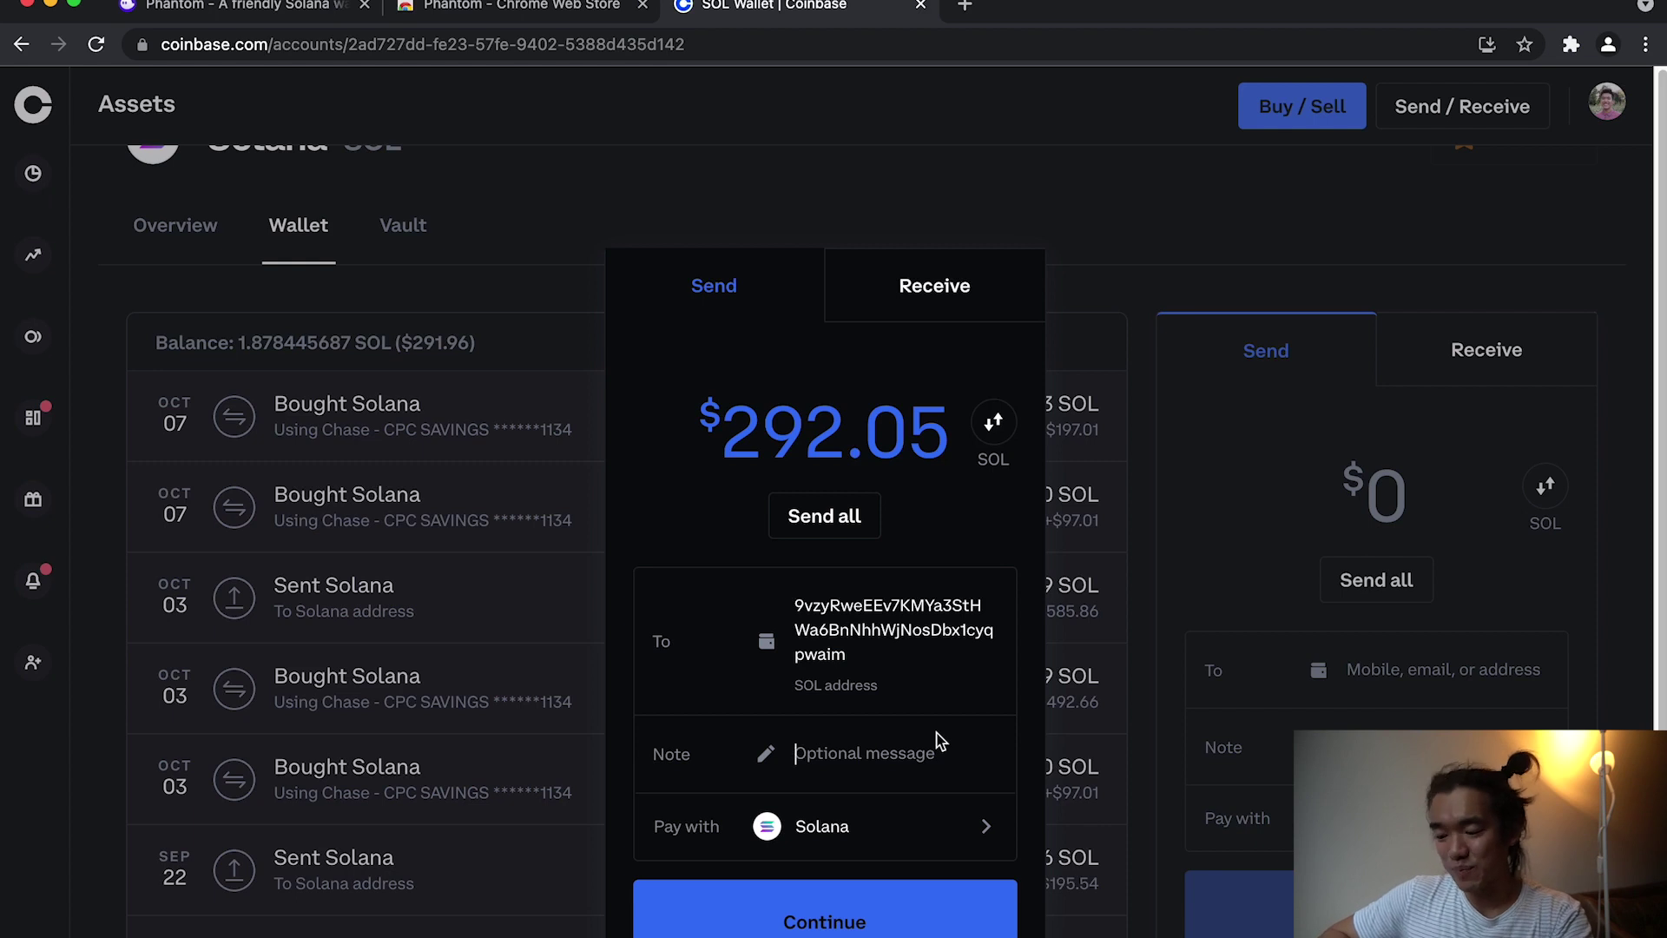
{"action": "type", "text": "F"}
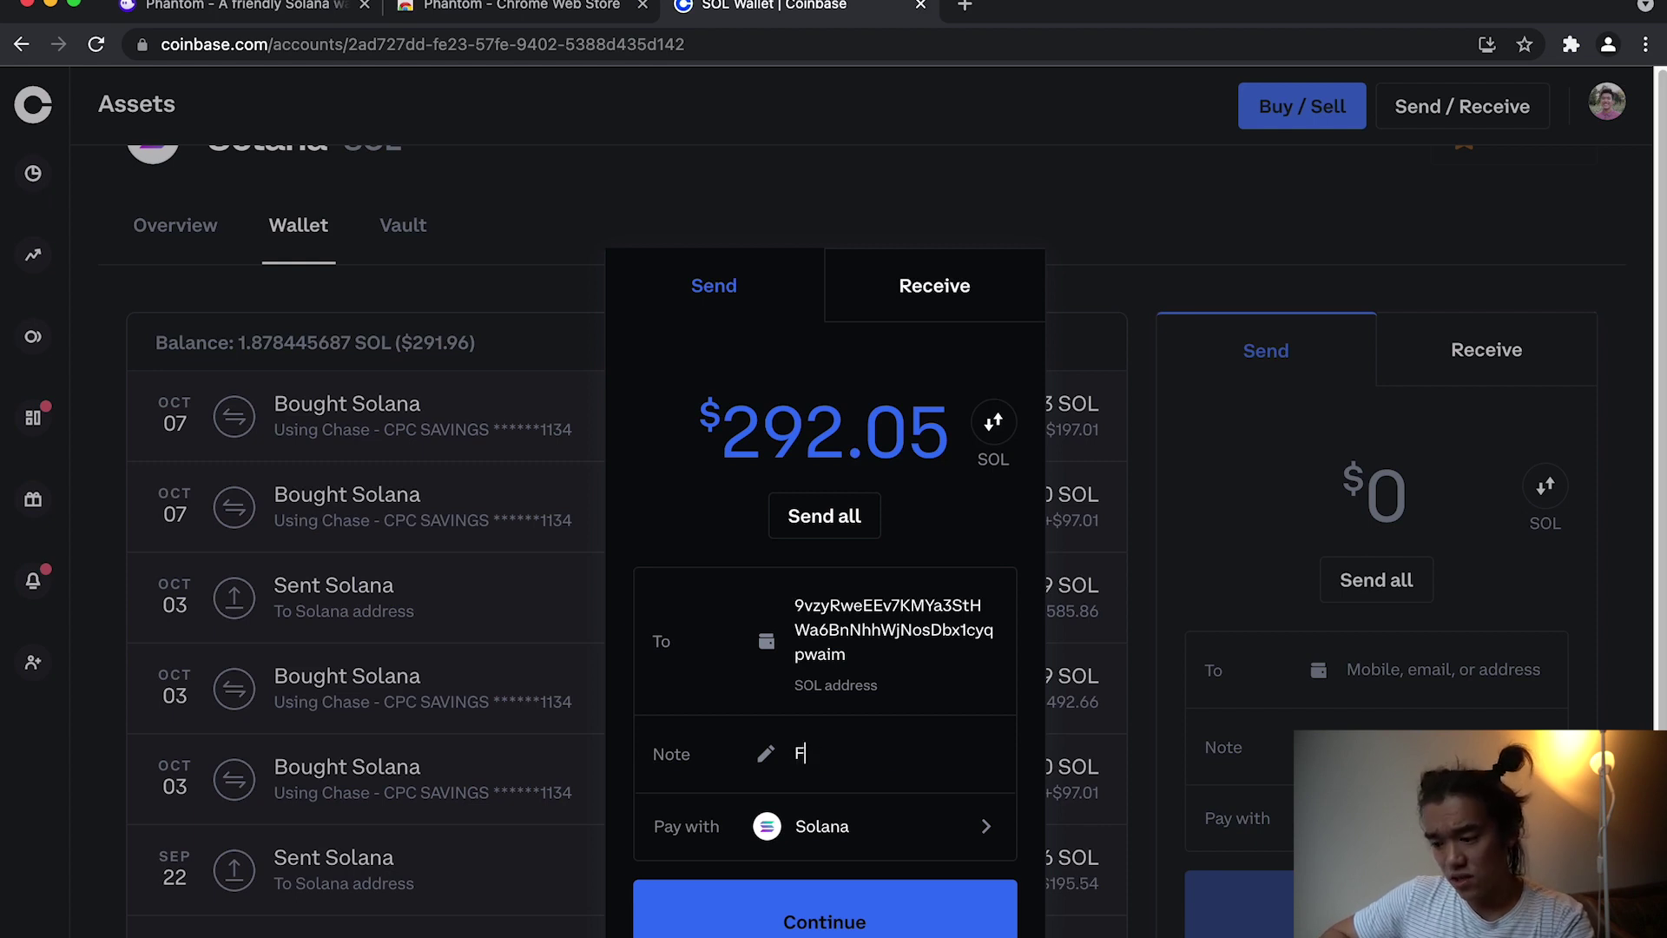
{"action": "type", "text": "or demo"}
{"action": "scroll", "coordinate": [797, 775], "scroll_direction": "down", "scroll_amount": 1}
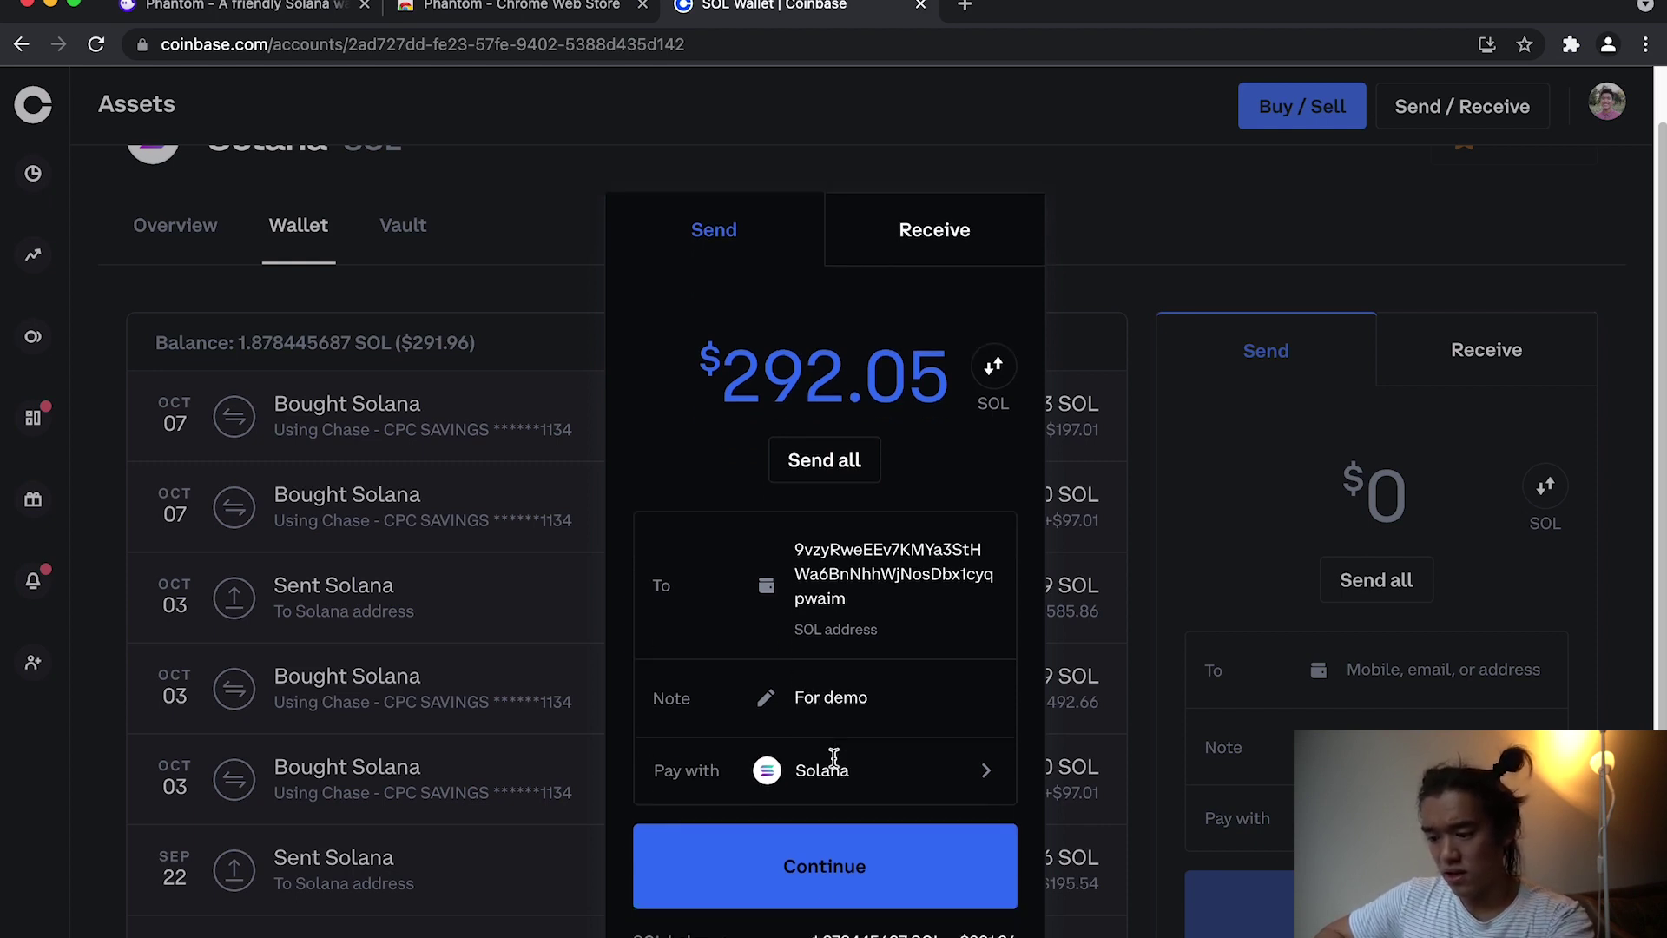
{"action": "left_click", "coordinate": [864, 869]}
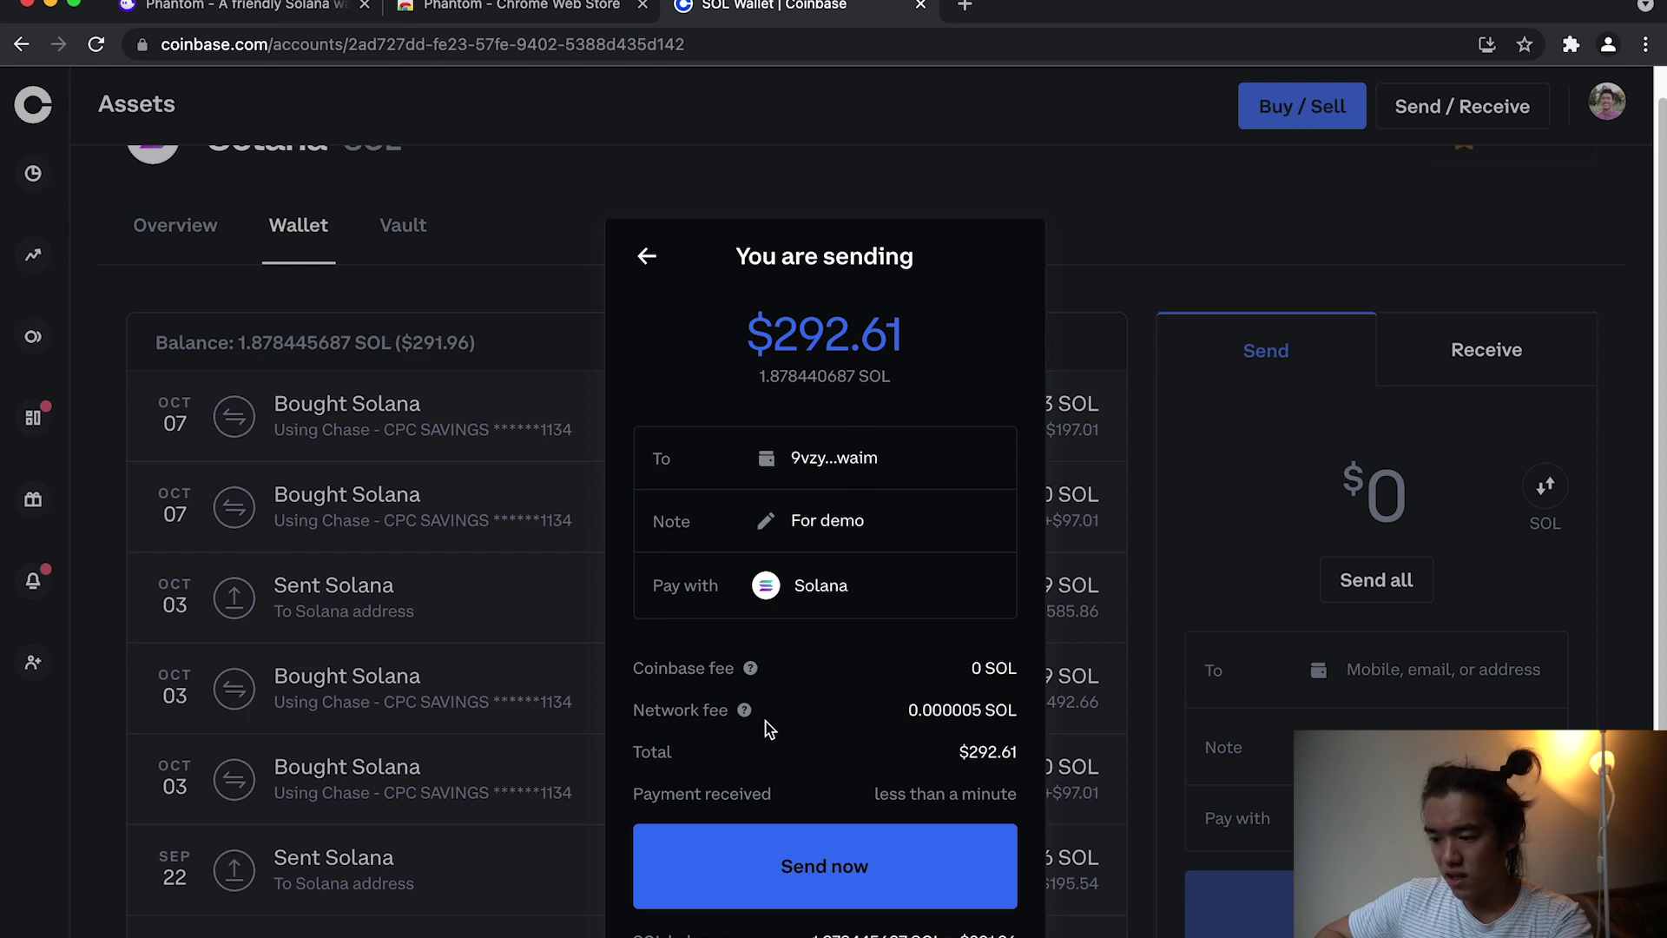
{"action": "left_click", "coordinate": [811, 870]}
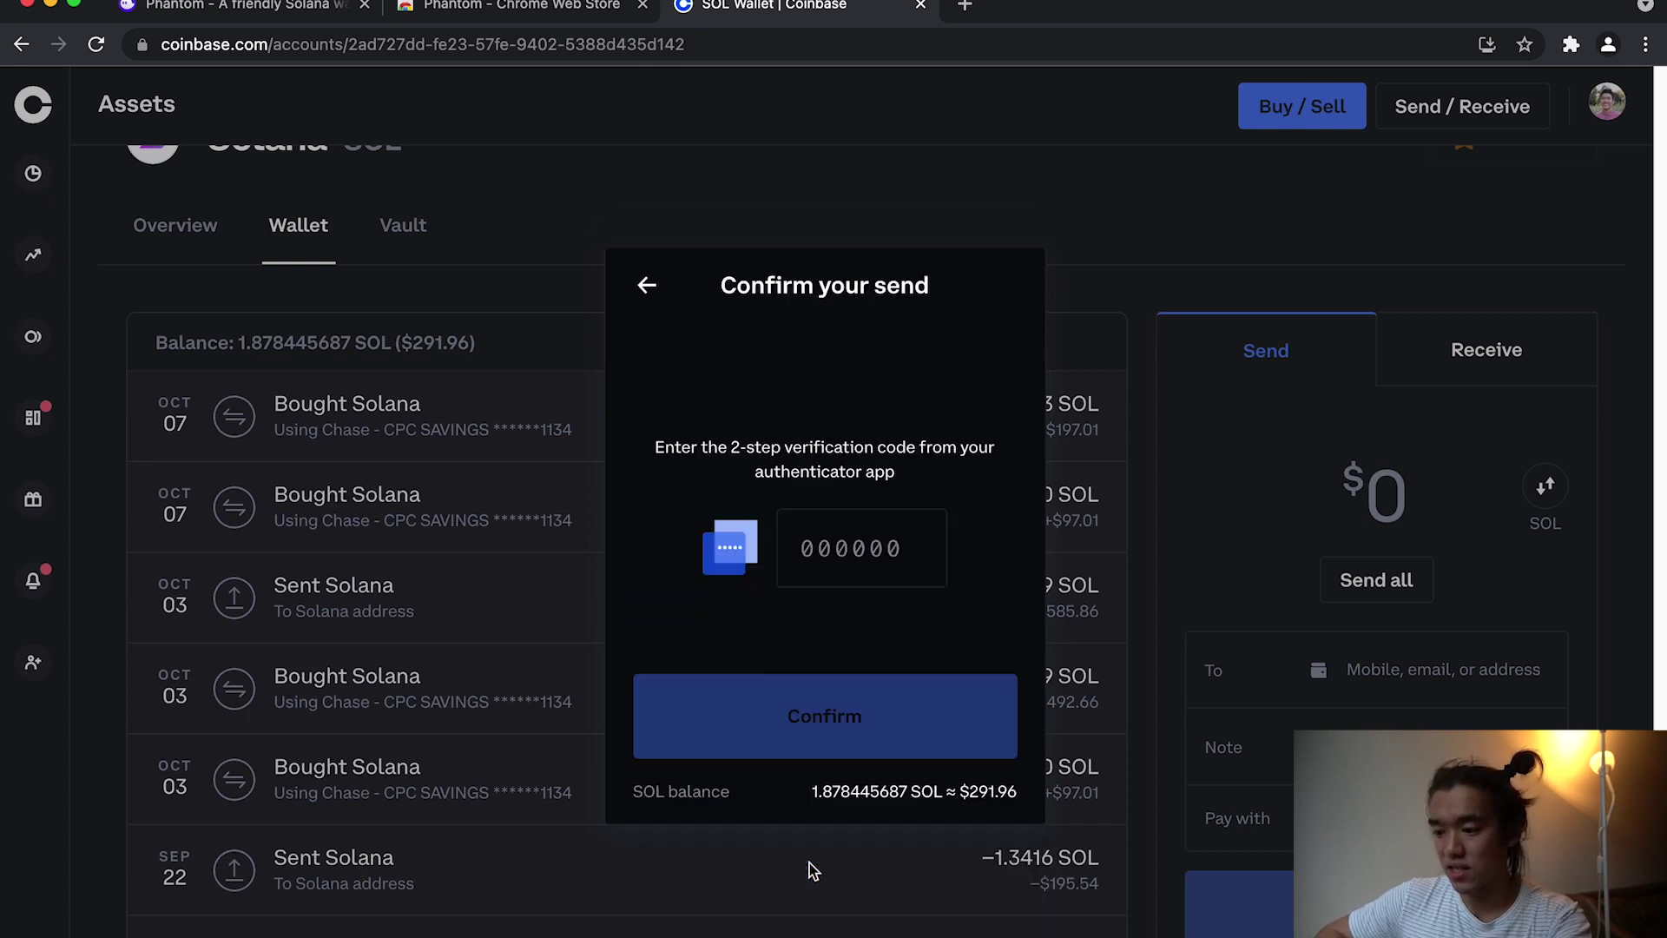
- Enter the 2-step verification code to confirm sending 1.878440687 SOL, then close the confirmation
{"action": "left_click", "coordinate": [868, 539]}
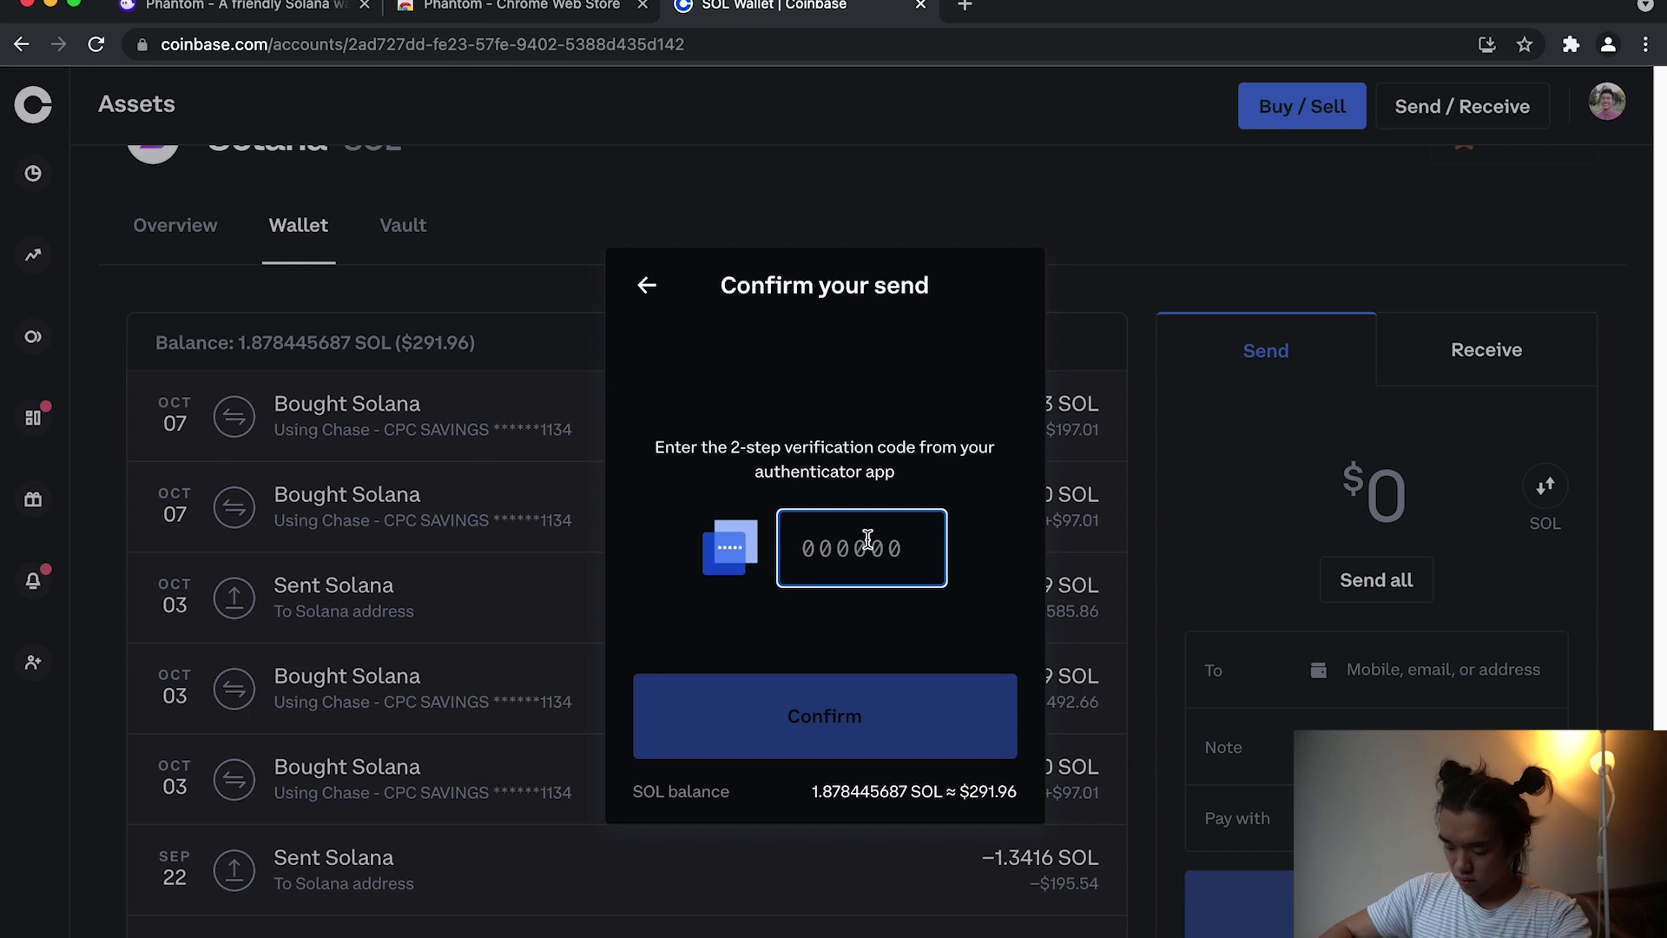
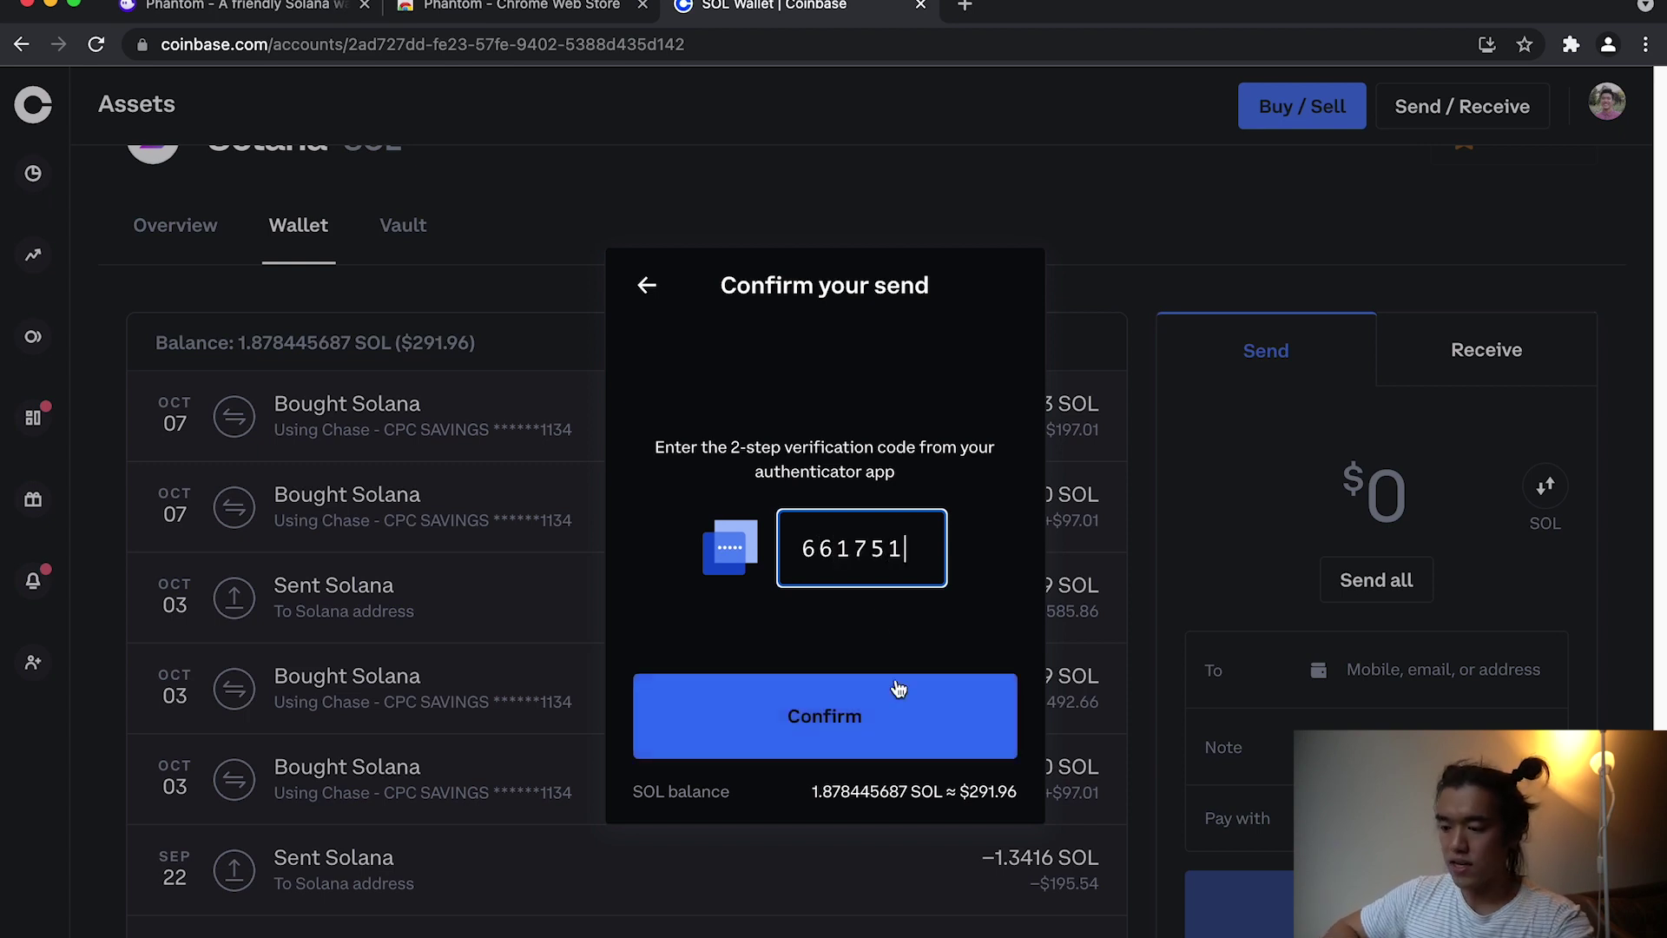
{"action": "left_click", "coordinate": [900, 707]}
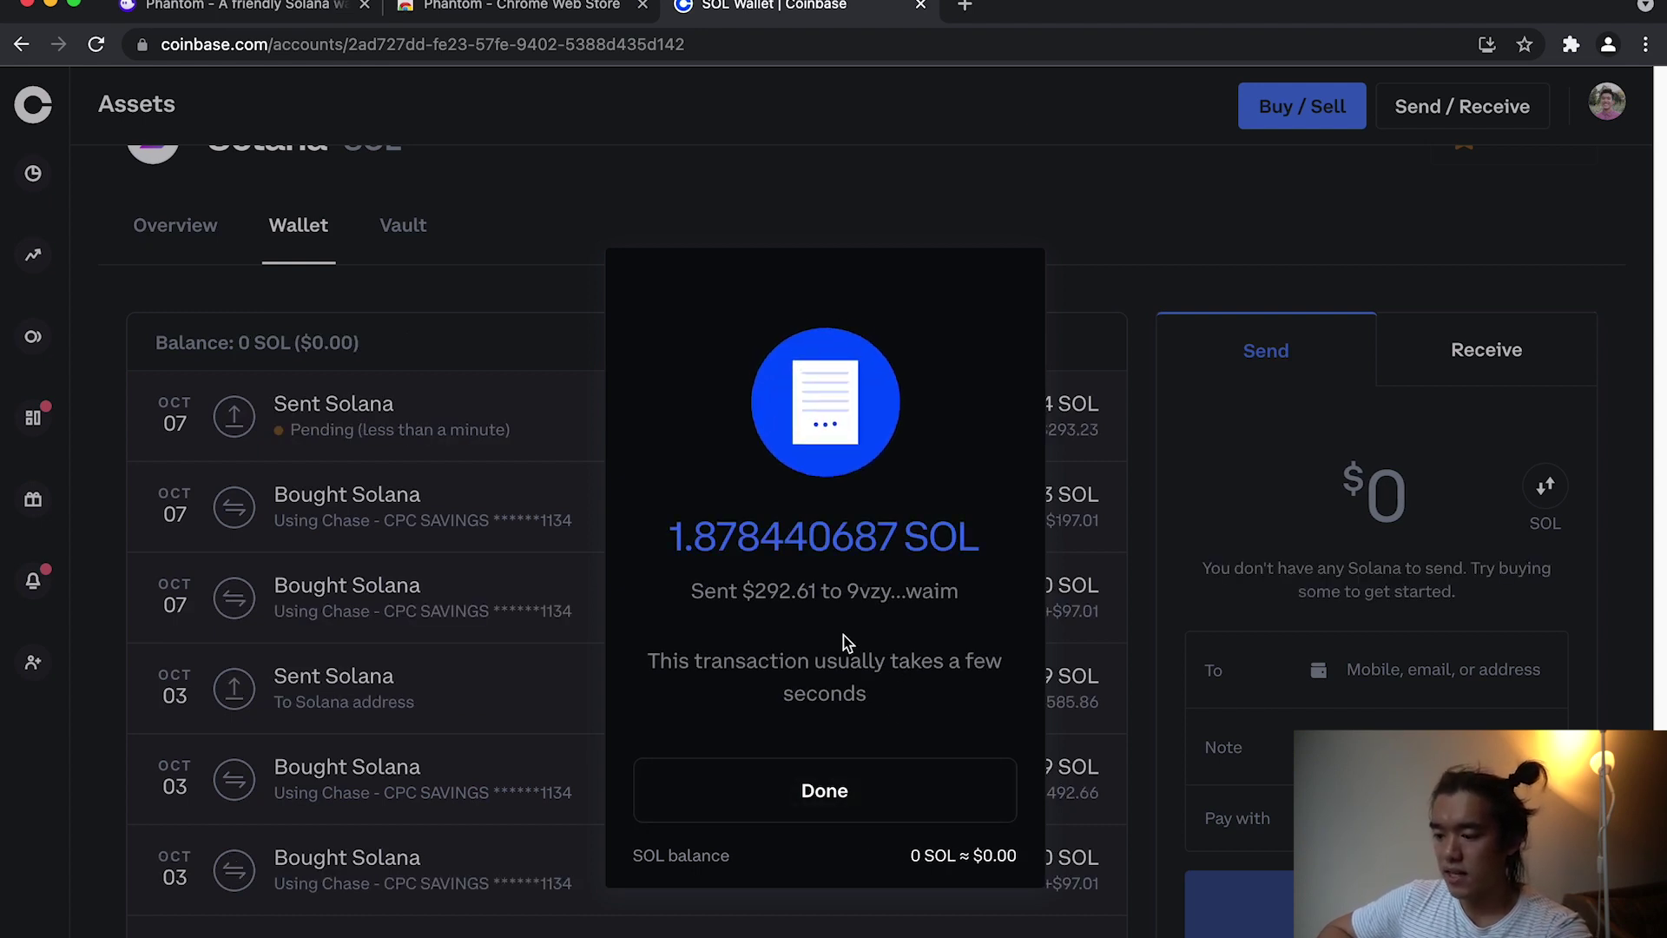
{"action": "left_click", "coordinate": [856, 792]}
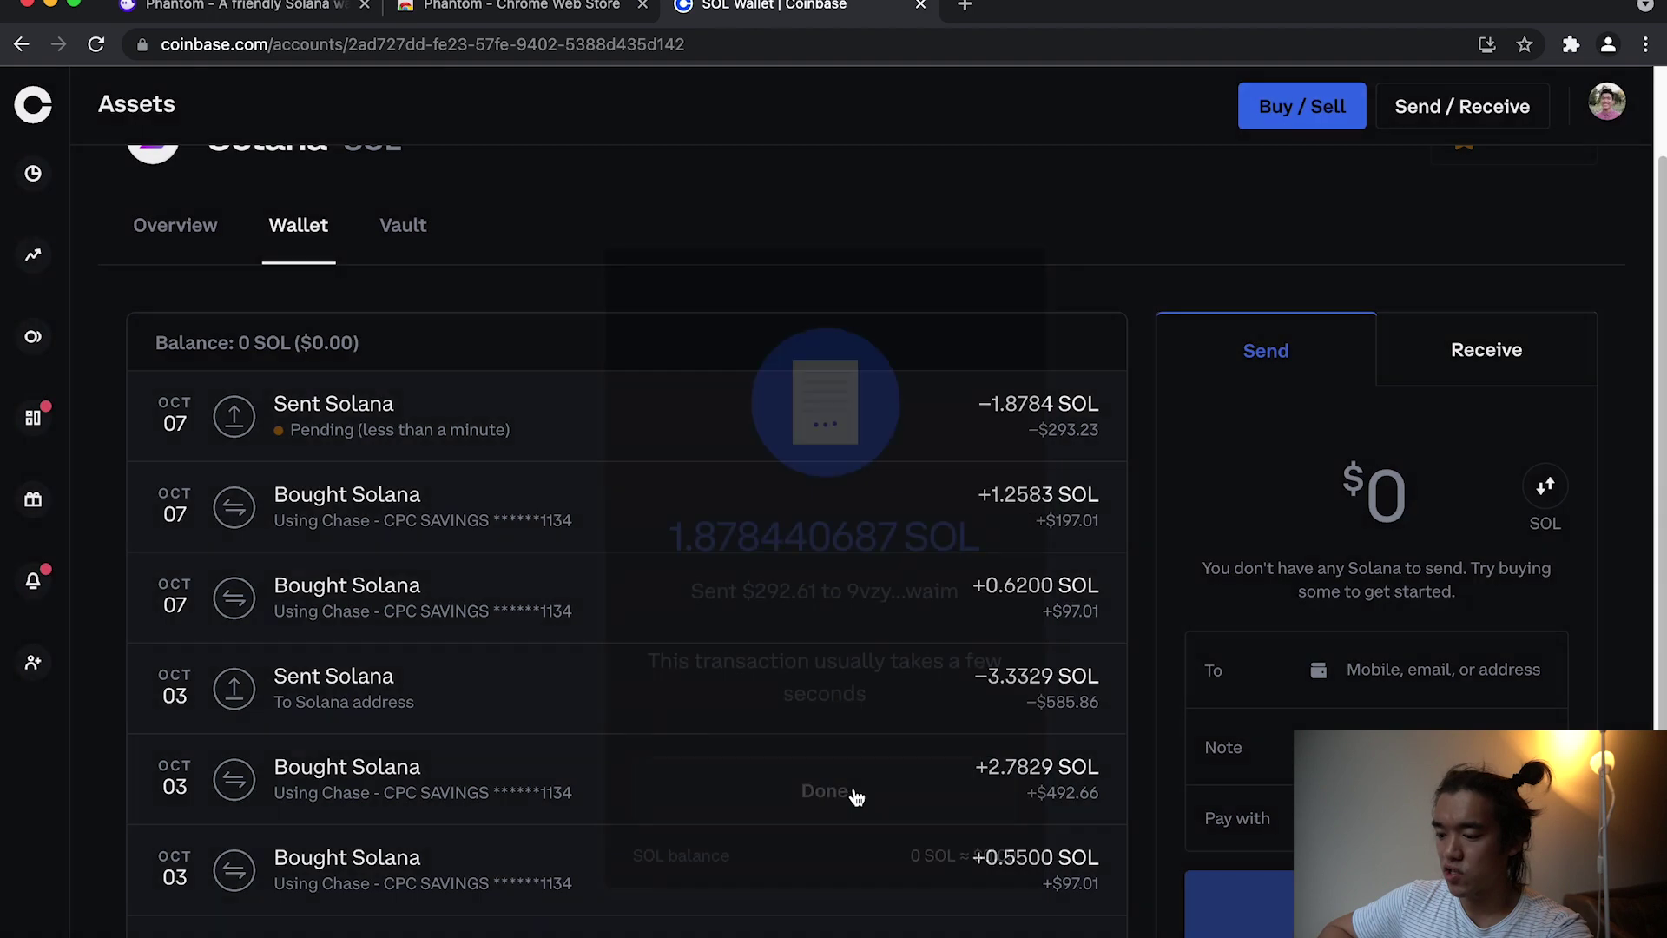
{"action": "left_click", "coordinate": [1570, 44]}
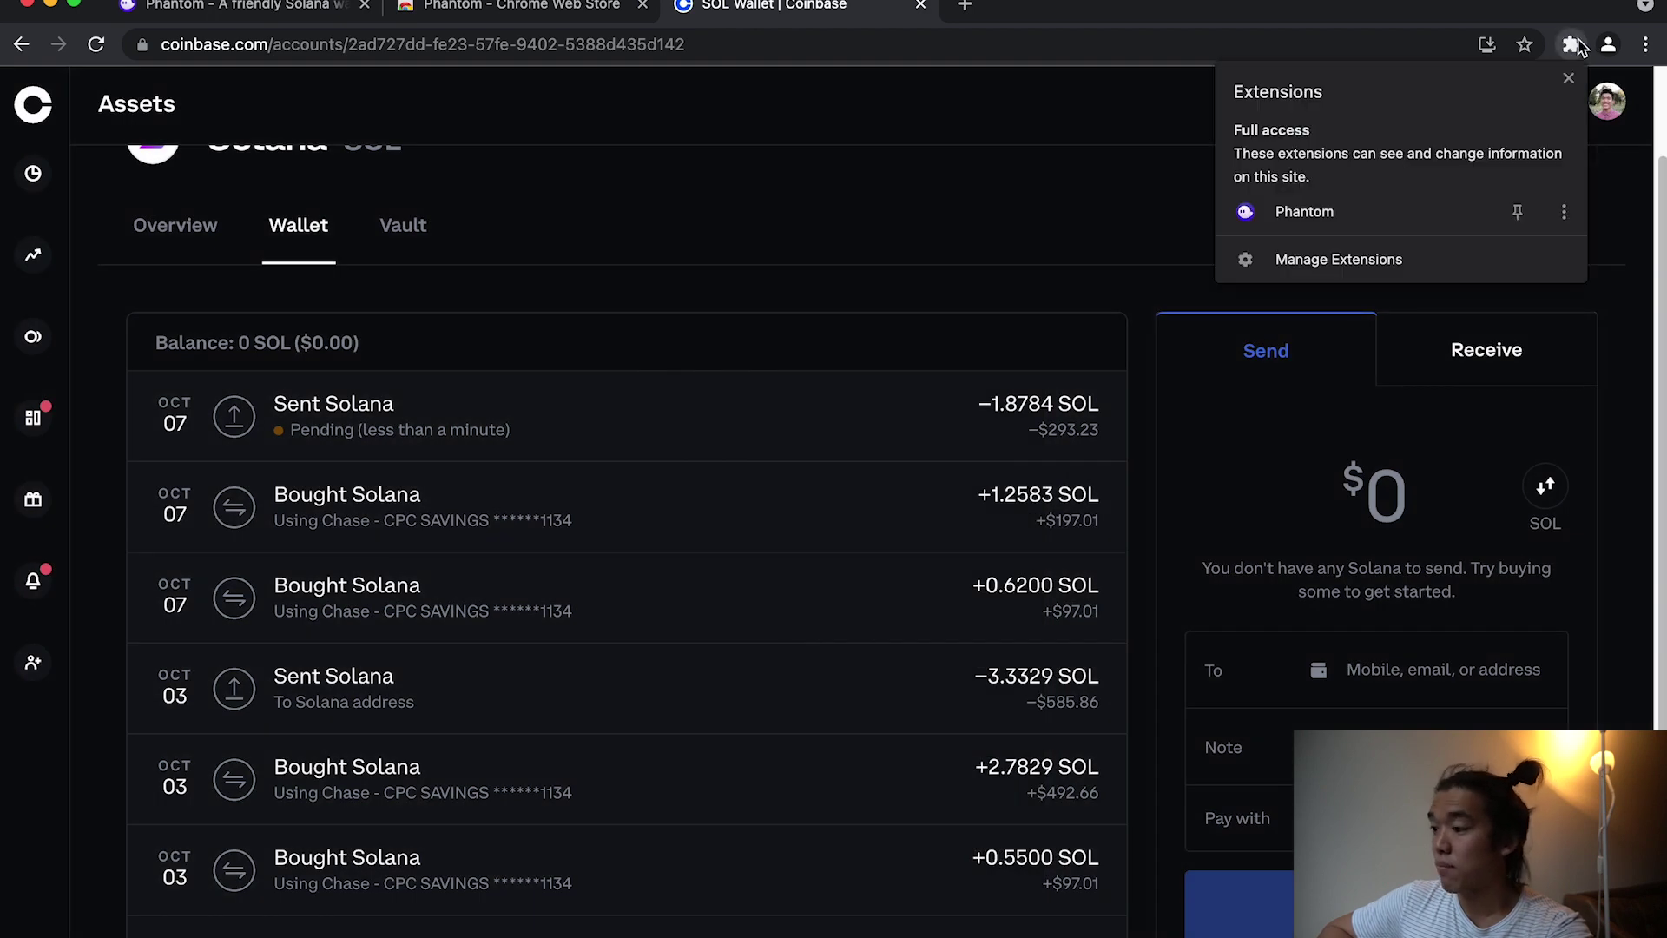
{"action": "left_click", "coordinate": [1385, 212]}
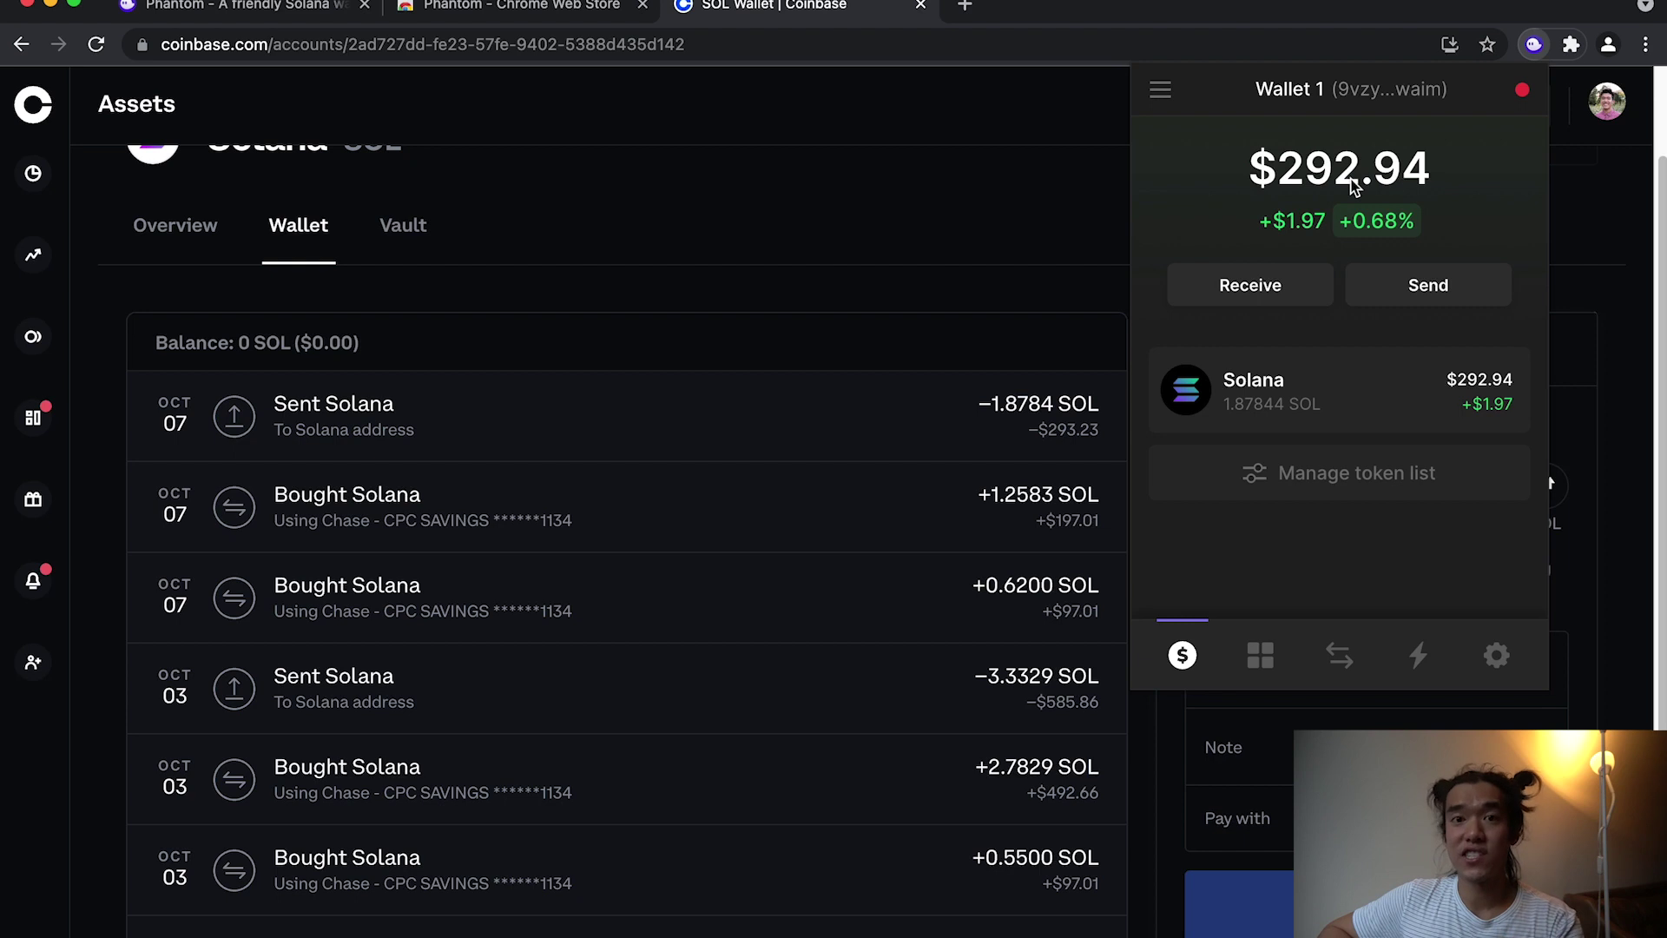
{"action": "left_click", "coordinate": [1232, 7]}
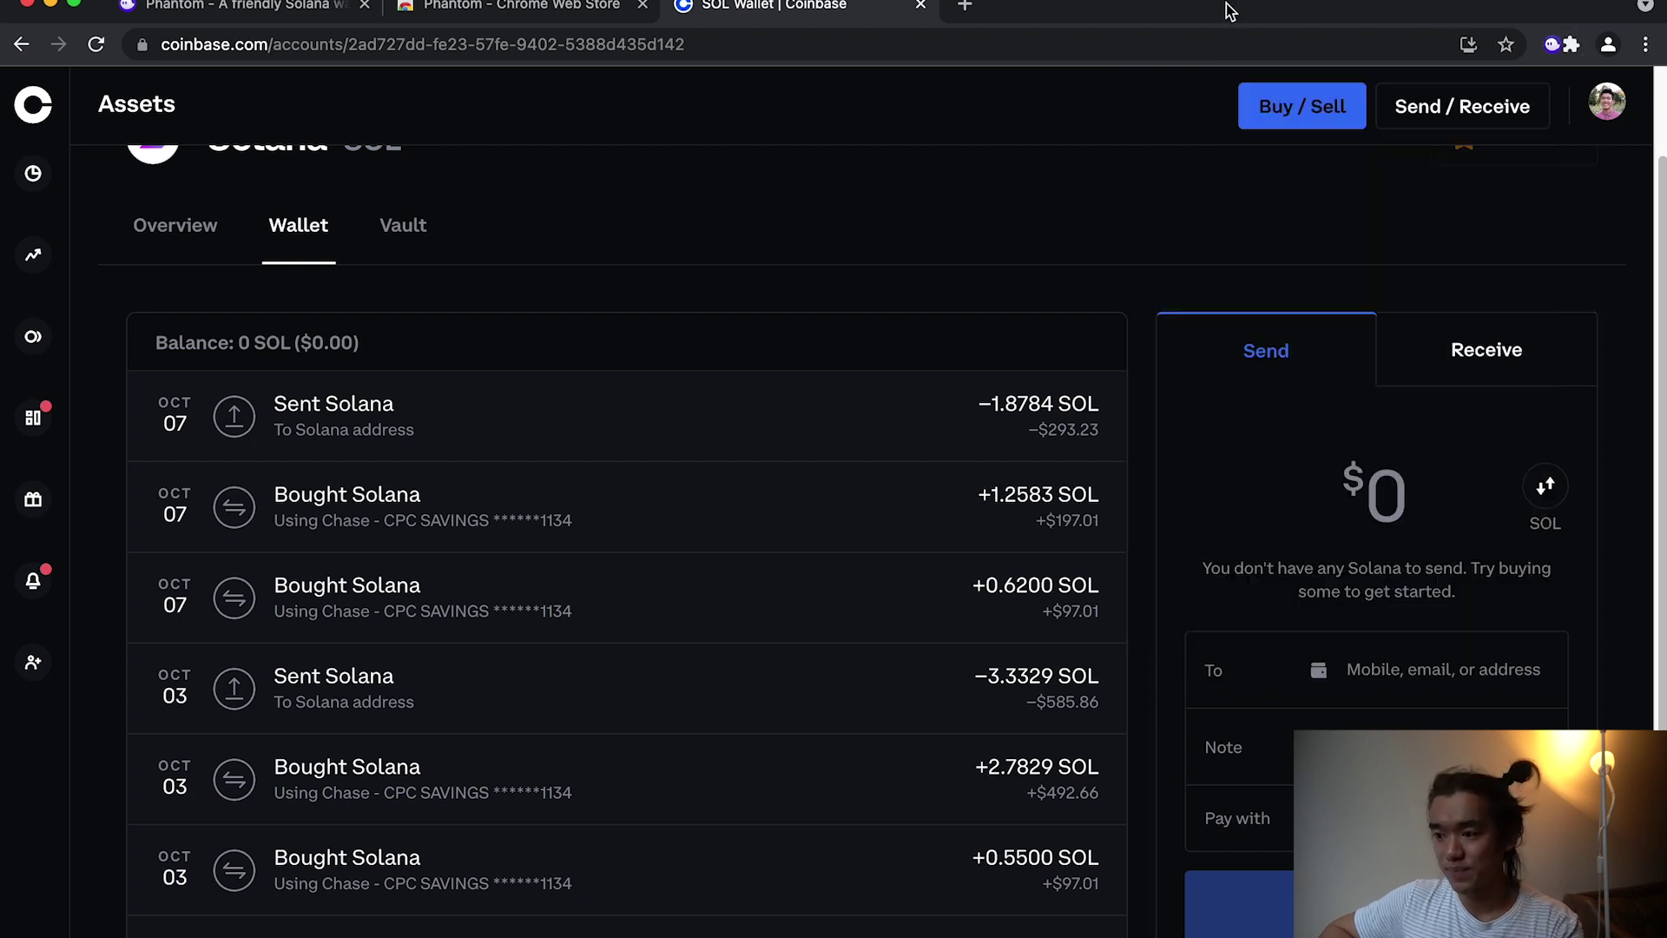
- Search for 'solanart' in a new tab and open the Solanart marketplace
{"action": "left_click", "coordinate": [964, 5]}
{"action": "type", "text": "solanart"}
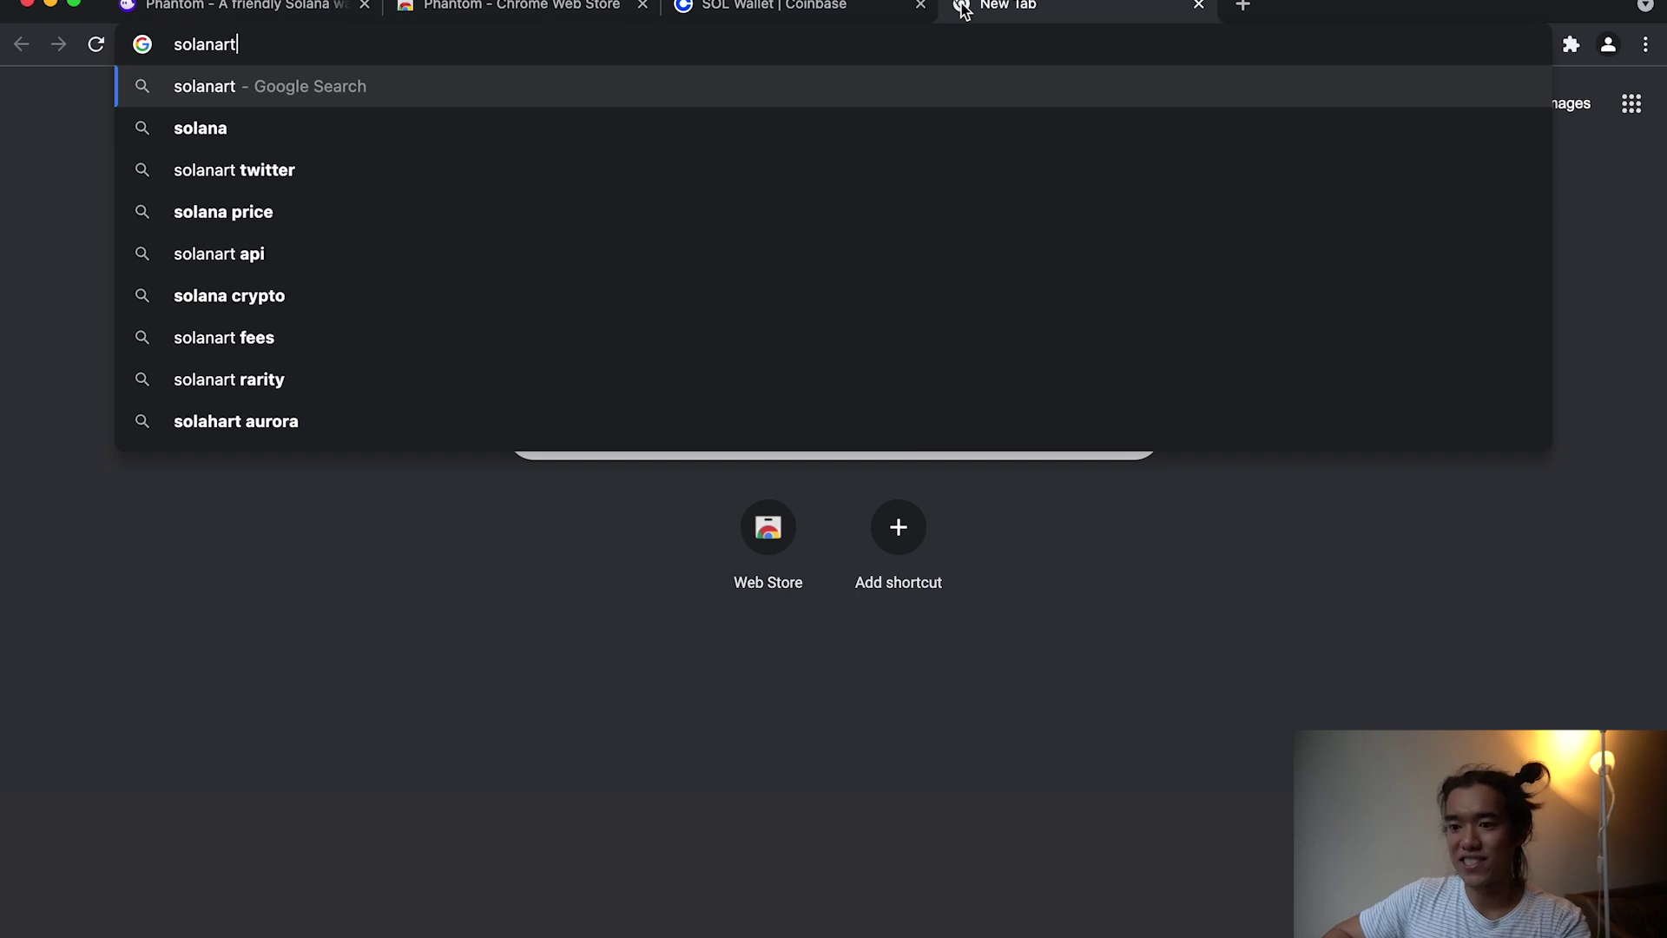
{"action": "key", "text": "Return"}
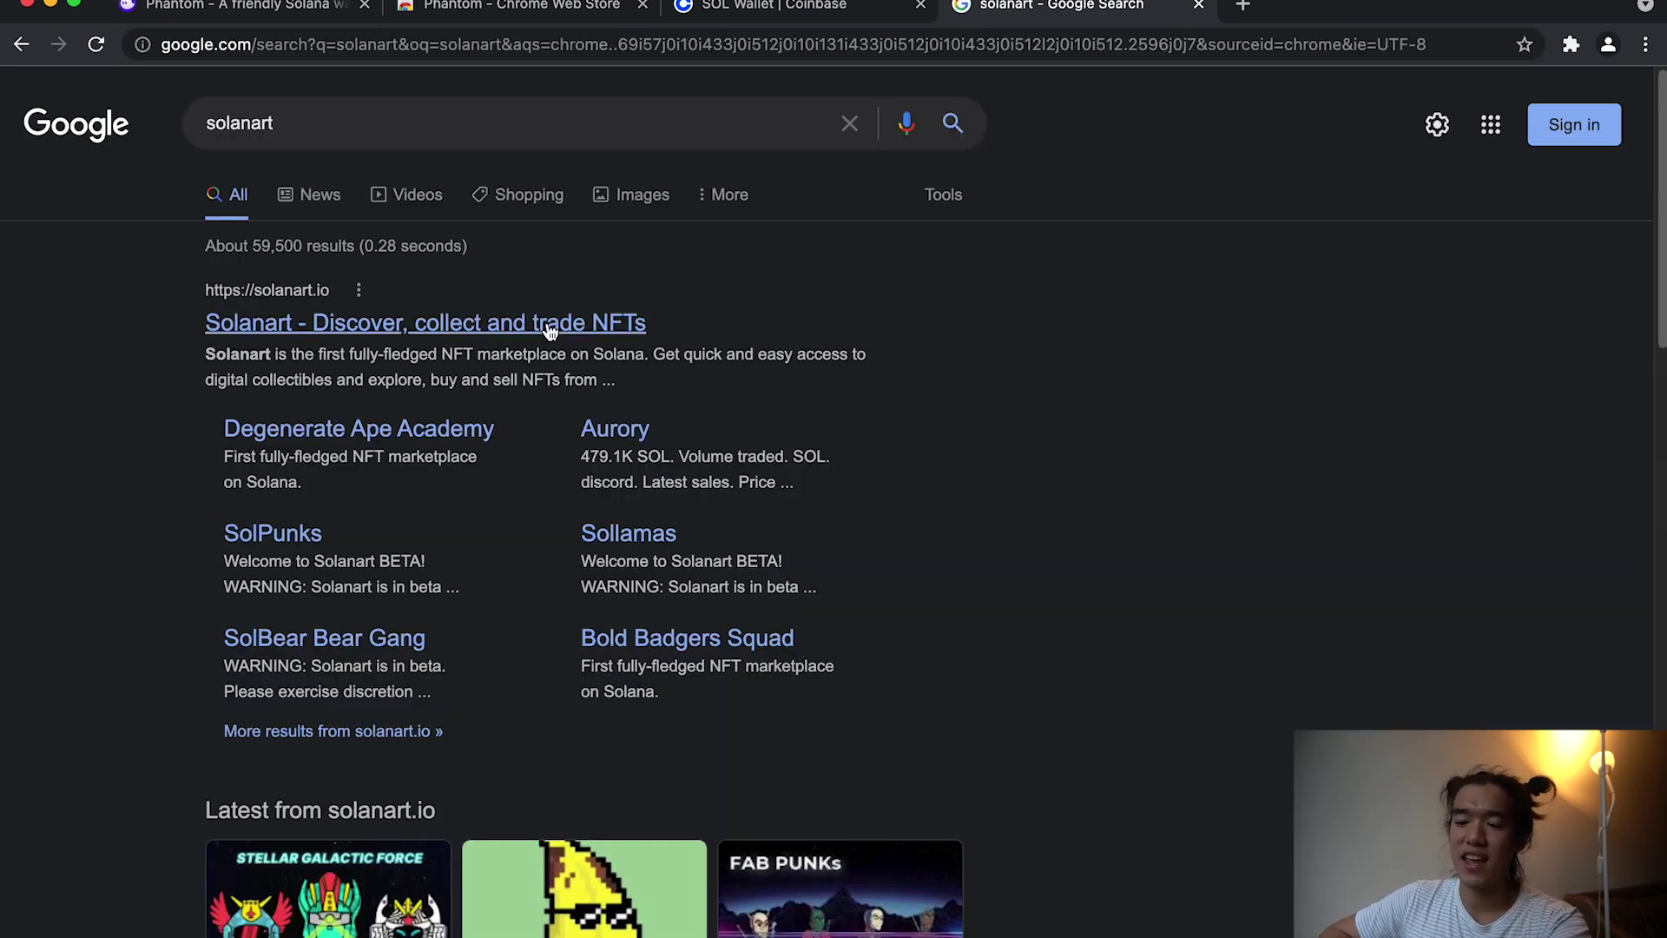
{"action": "left_click", "coordinate": [549, 324]}
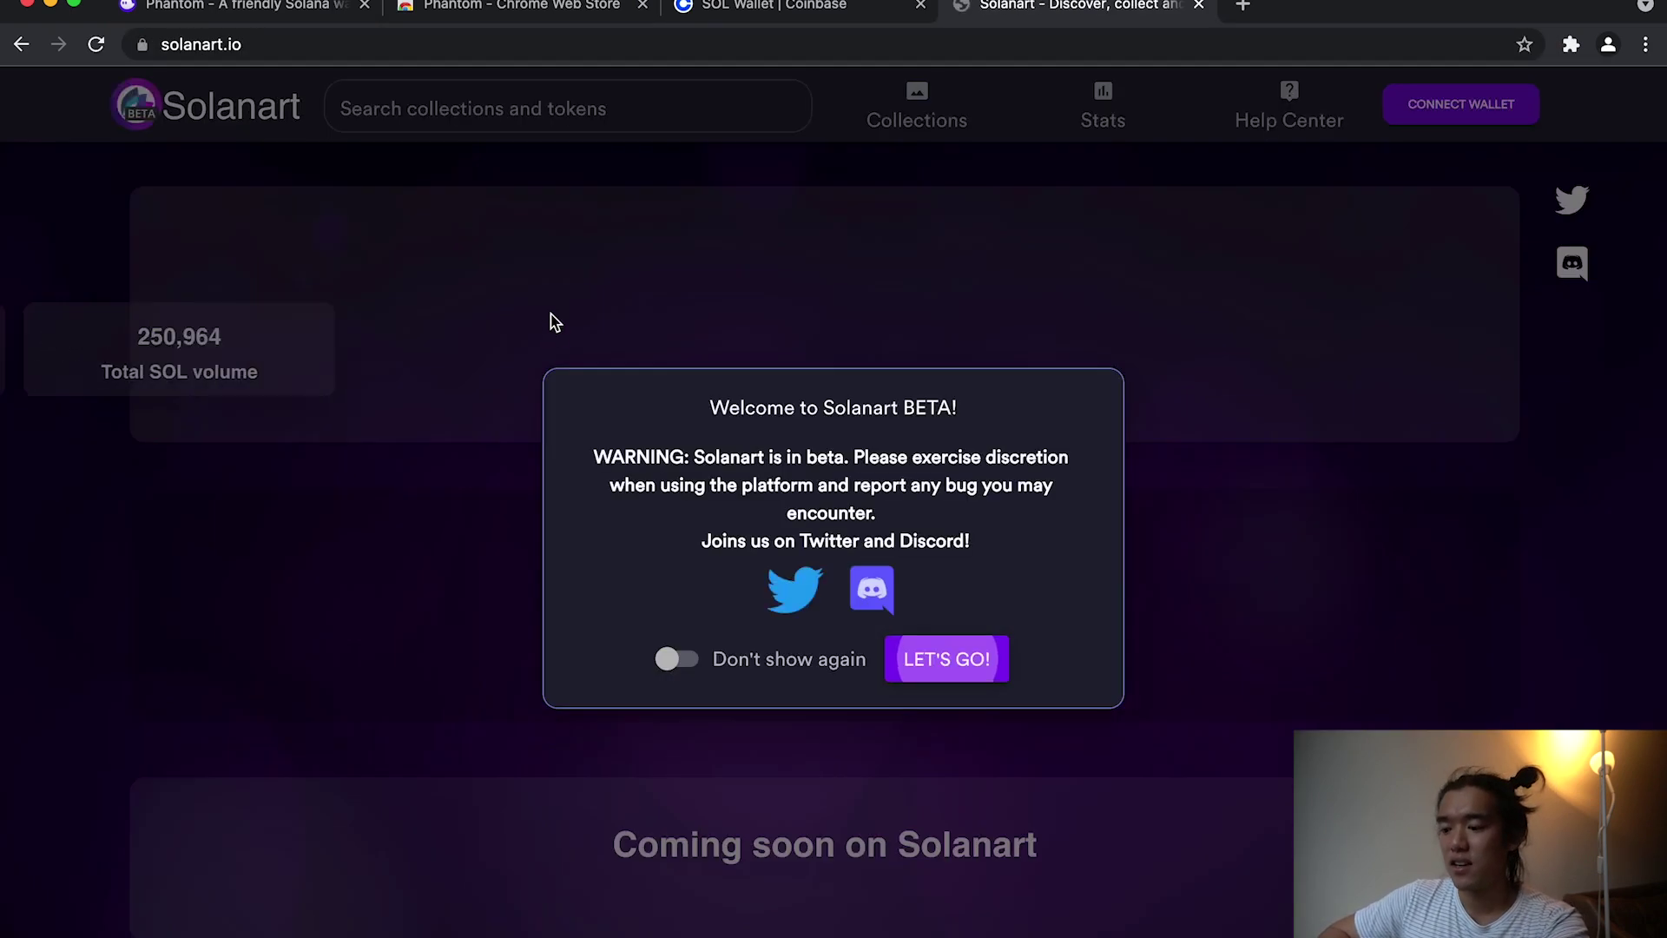
{"action": "left_click", "coordinate": [955, 661]}
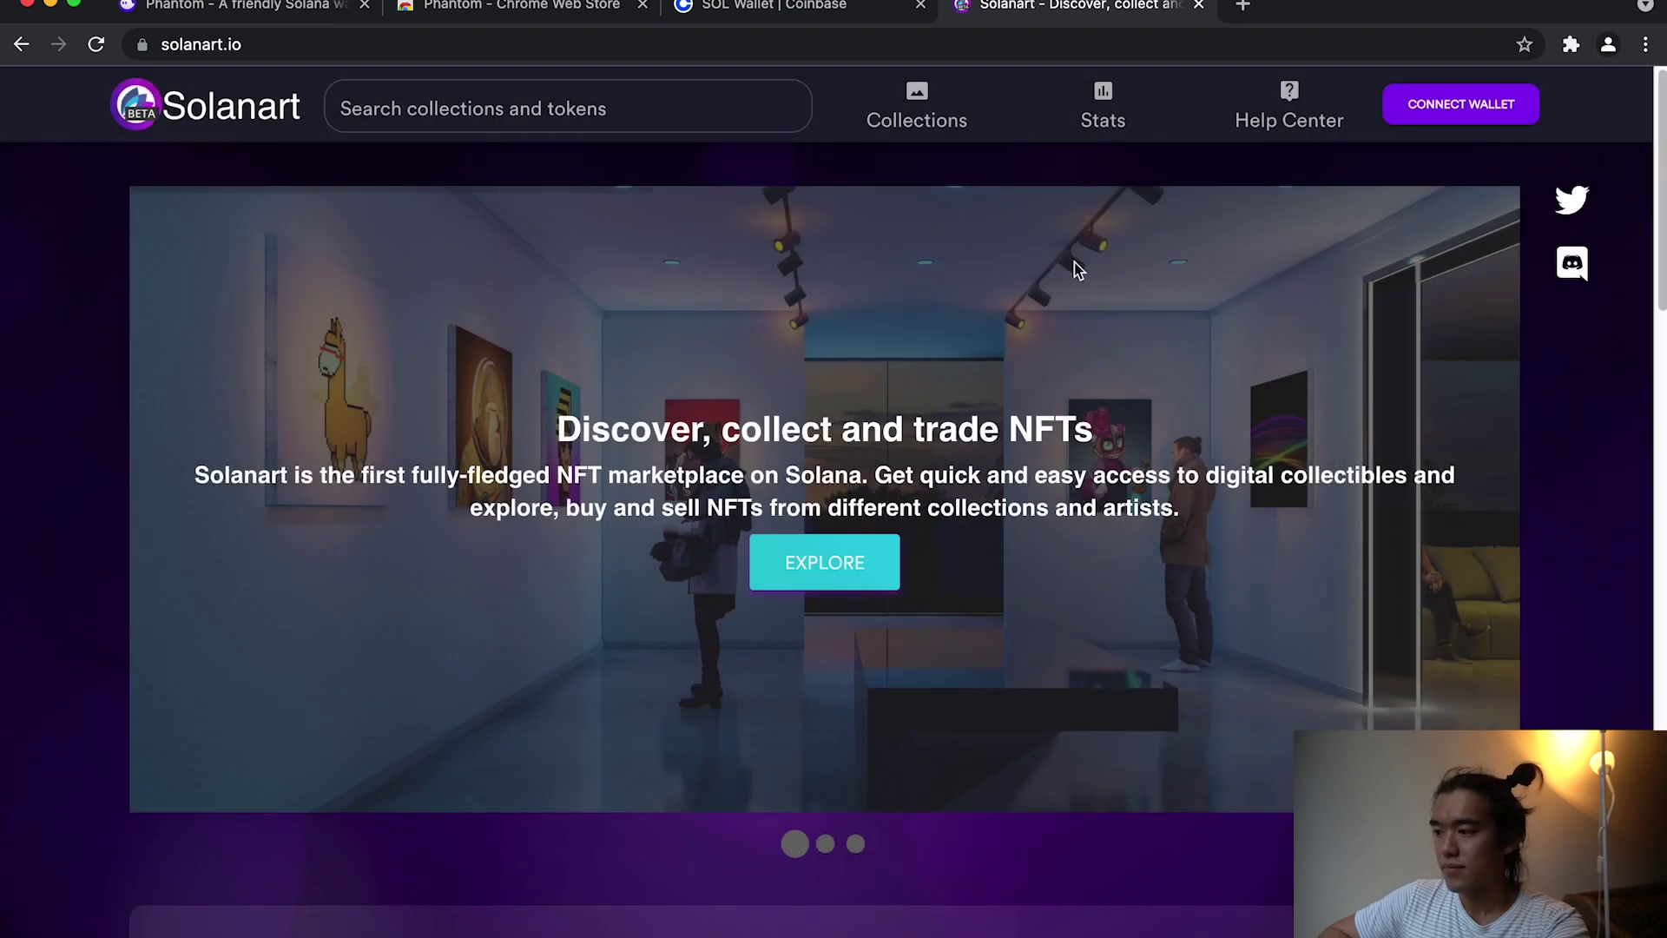
- Open the Degen Lizzy collection and the details of Degen Lizzy #8746
{"action": "scroll", "coordinate": [1253, 178], "scroll_direction": "down", "scroll_amount": 2}
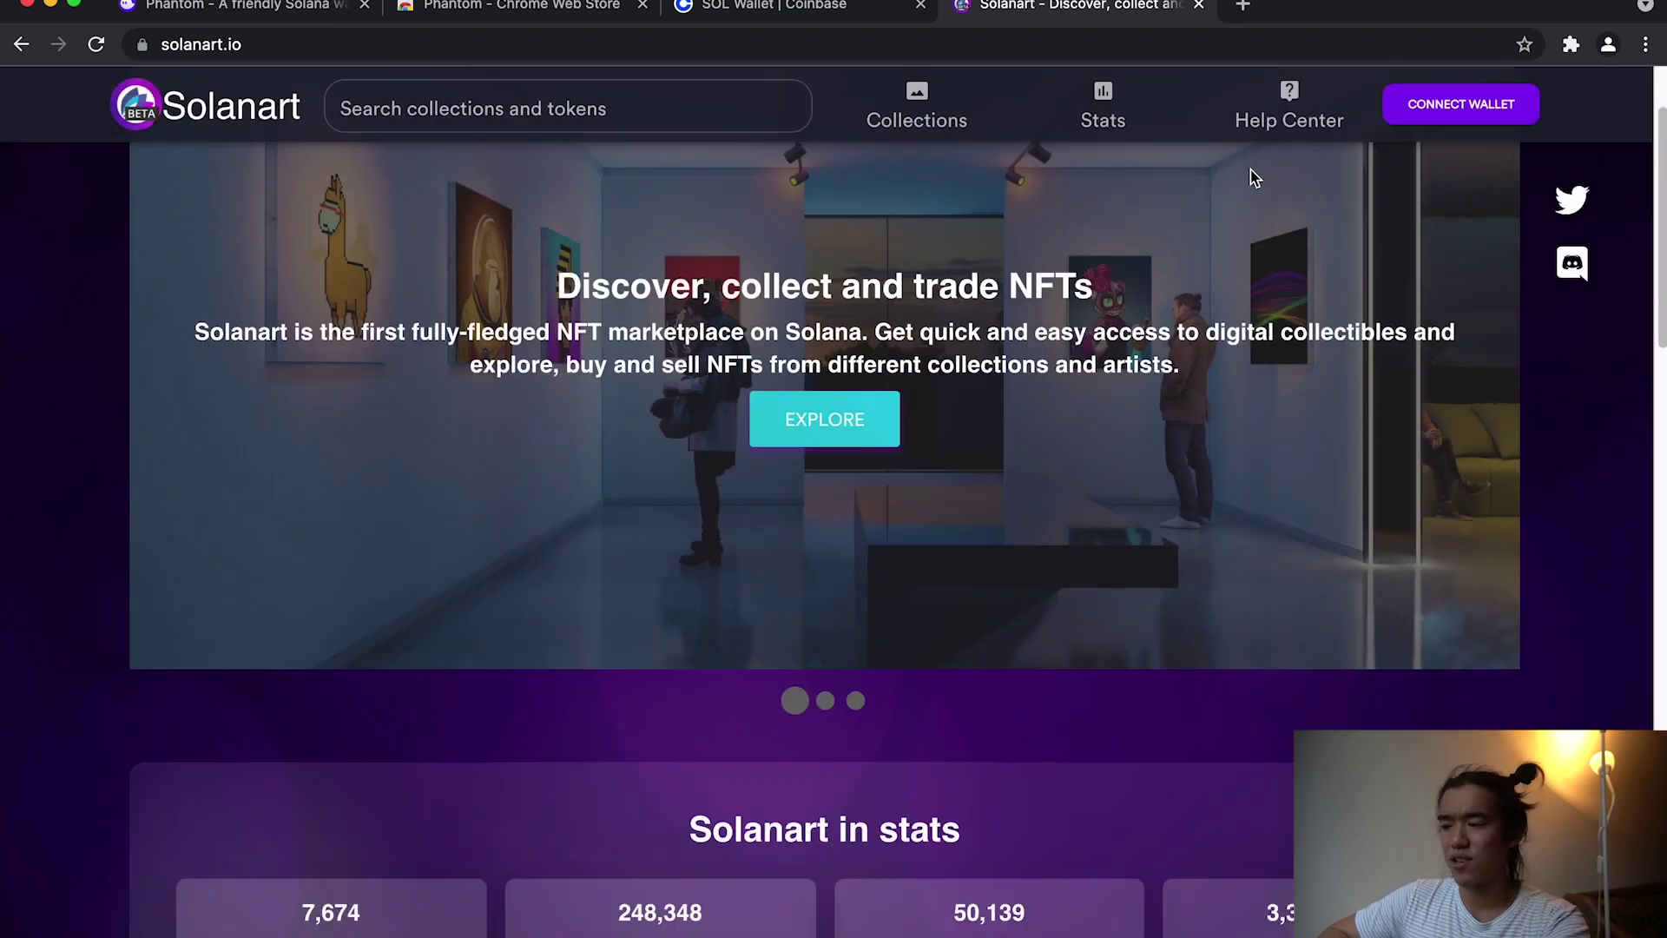
{"action": "scroll", "coordinate": [1253, 178], "scroll_direction": "down", "scroll_amount": 10}
{"action": "left_click", "coordinate": [638, 252]}
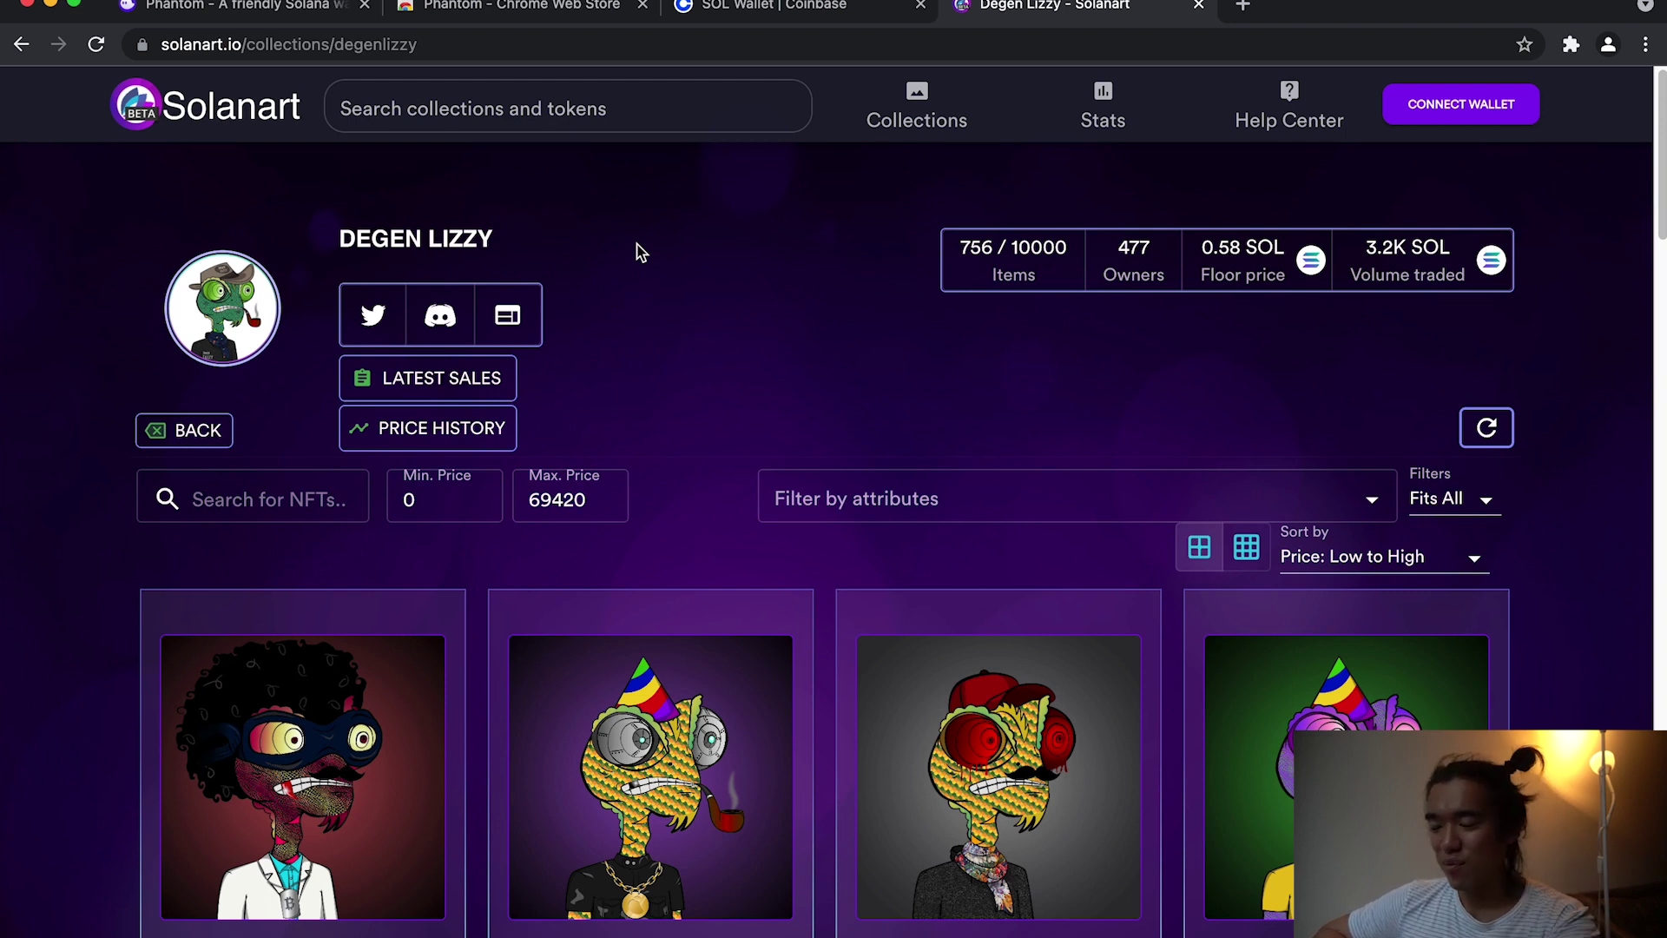
{"action": "scroll", "coordinate": [122, 639], "scroll_direction": "down", "scroll_amount": 4}
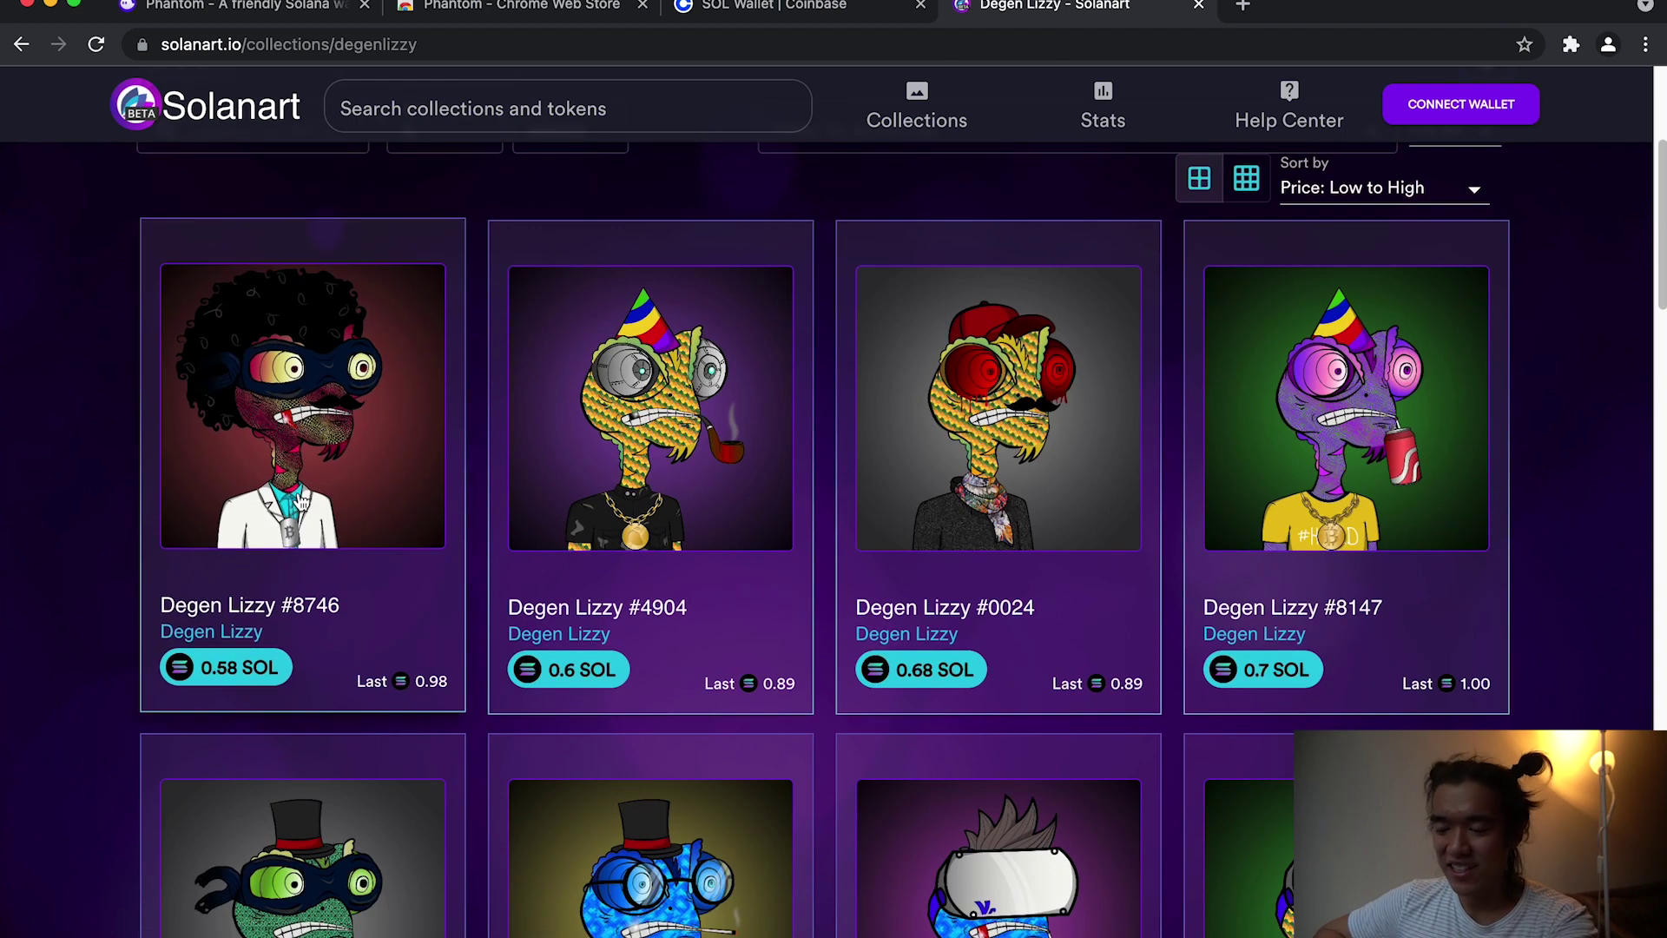
{"action": "left_click", "coordinate": [300, 501]}
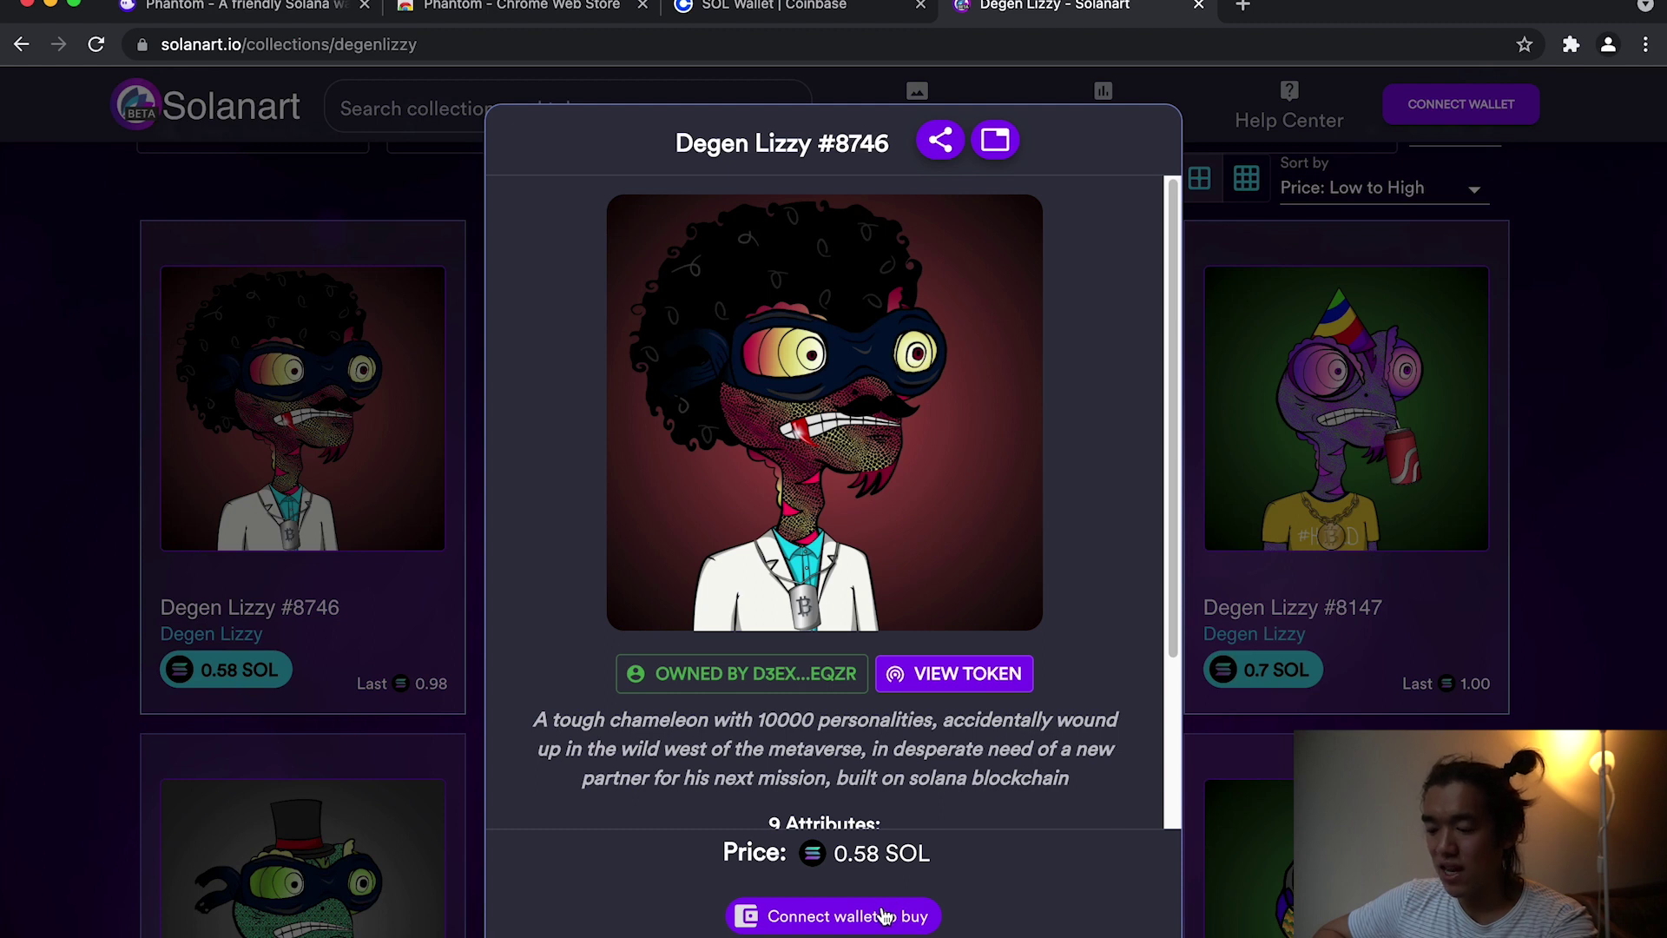
{"action": "left_click", "coordinate": [884, 916]}
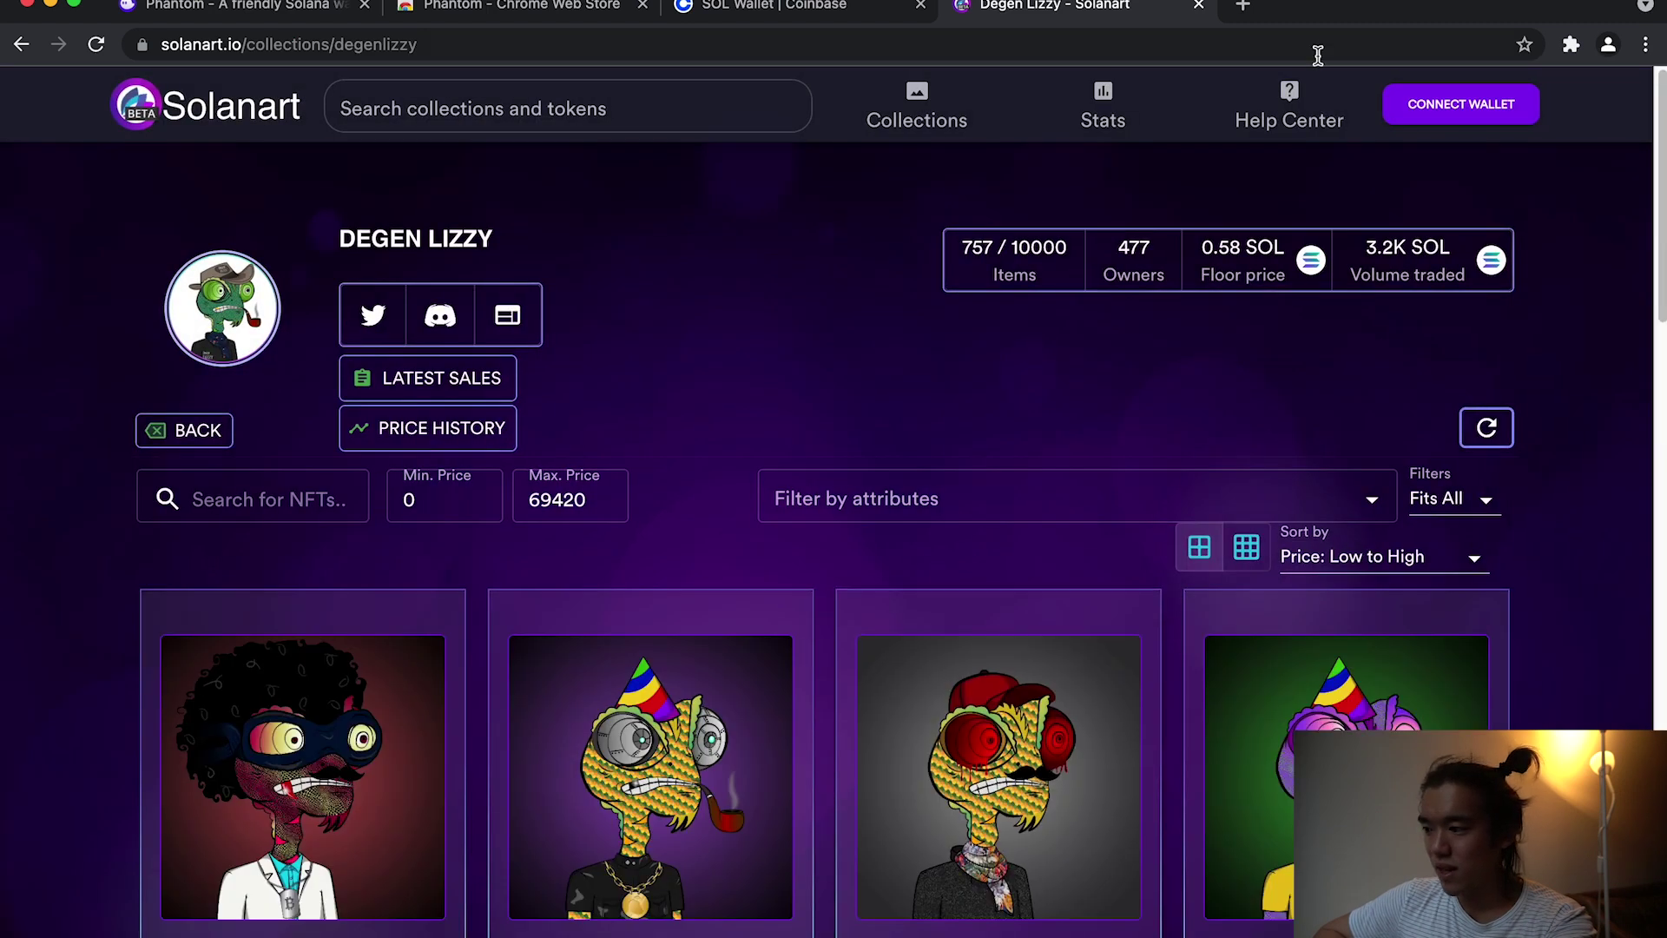
- Connect the Phantom wallet to Solanart and approve the connection in the Phantom popup
{"action": "left_click", "coordinate": [1422, 105]}
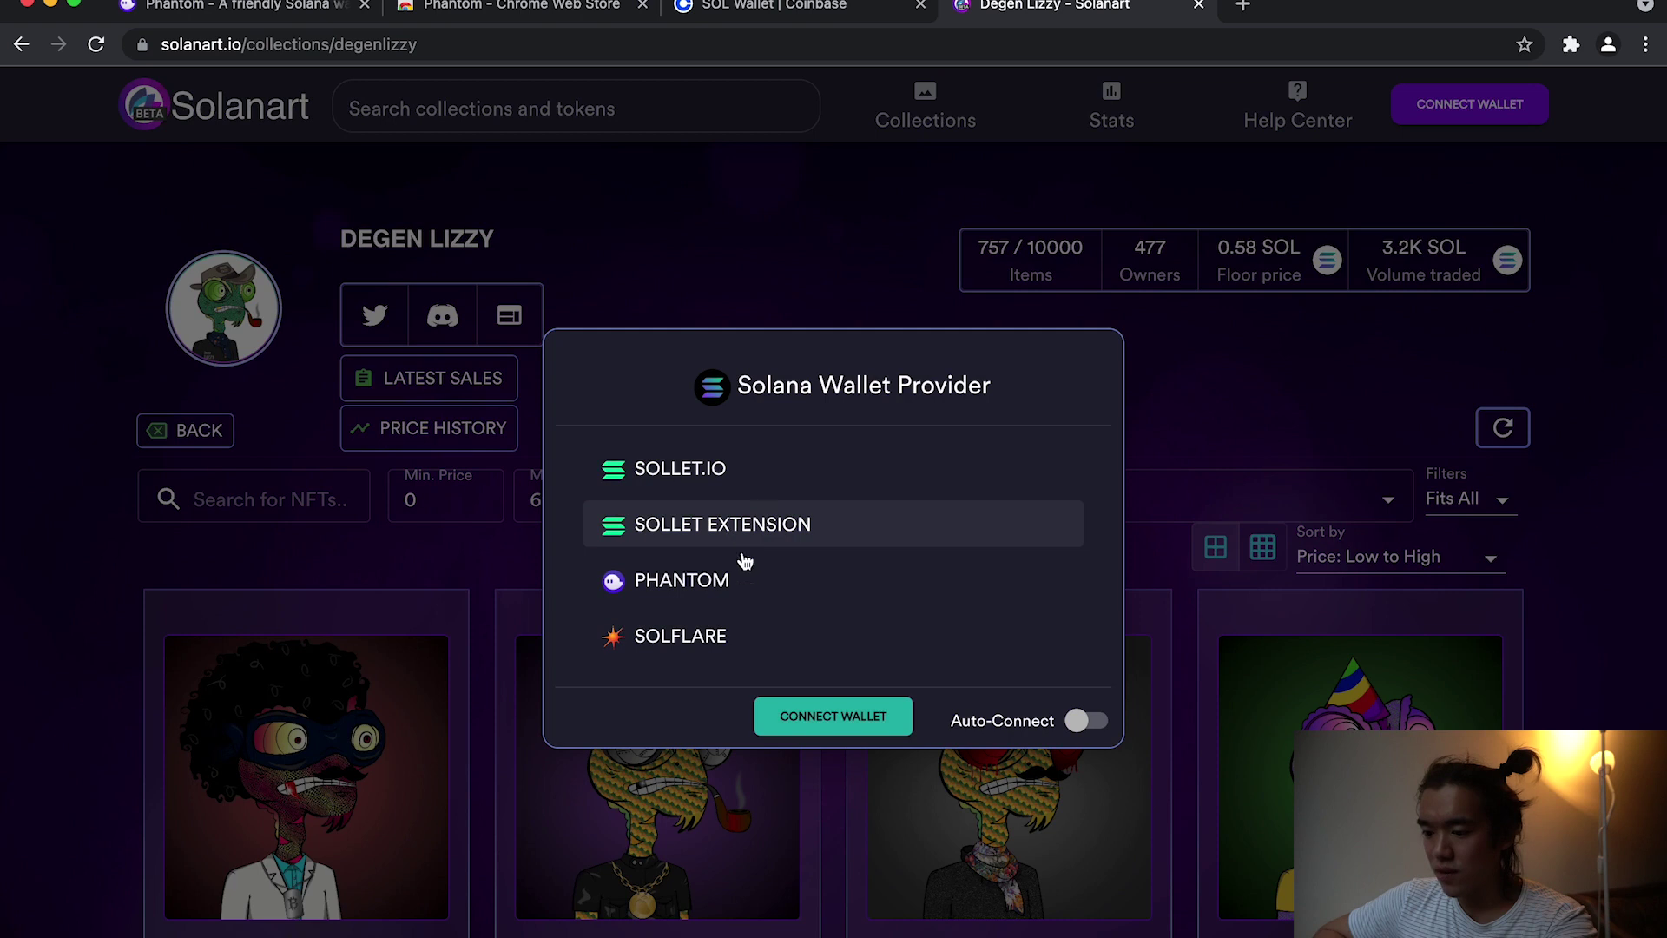
{"action": "left_click", "coordinate": [711, 590]}
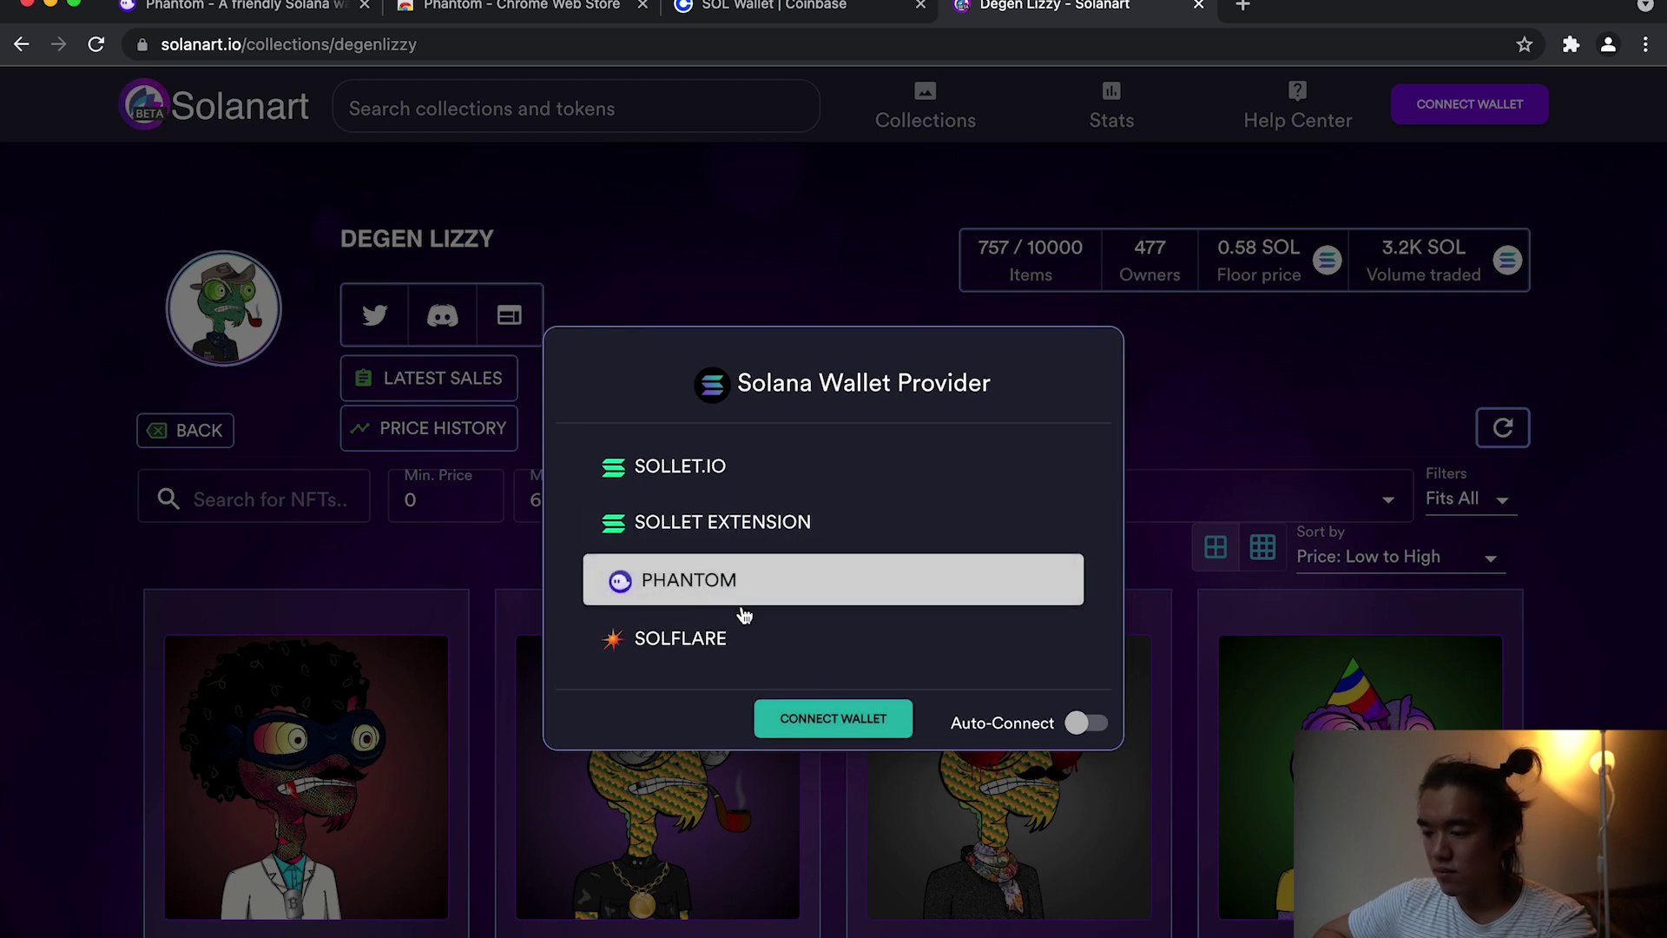
{"action": "left_click", "coordinate": [856, 728]}
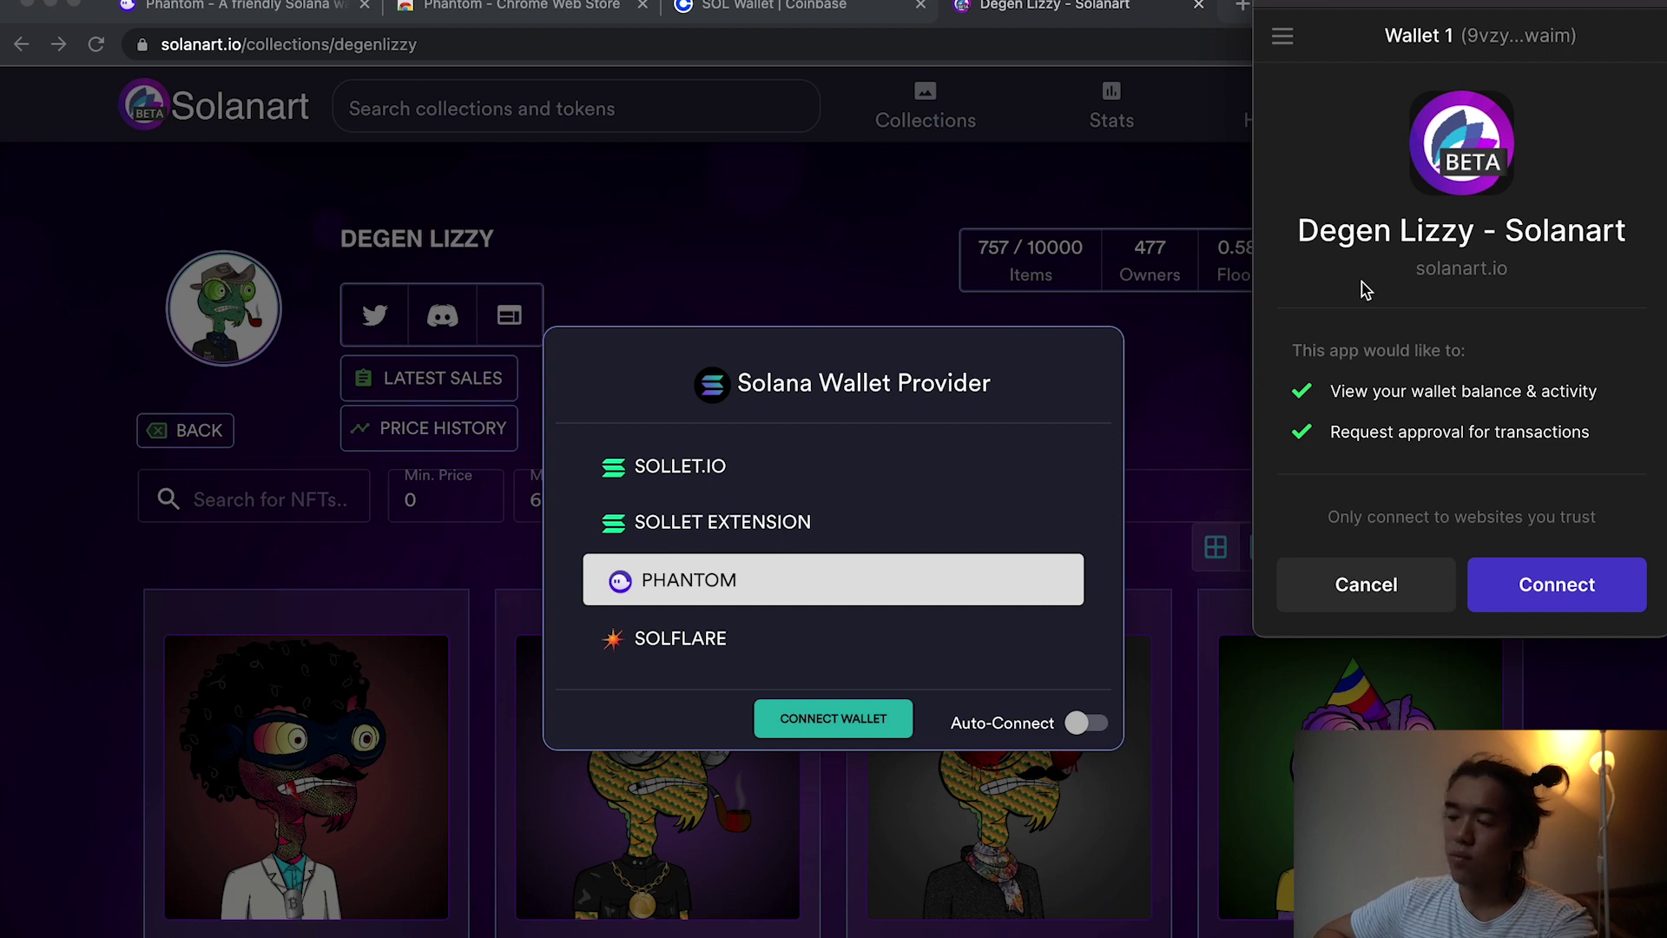
{"action": "scroll", "coordinate": [1549, 523], "scroll_direction": "down", "scroll_amount": 1}
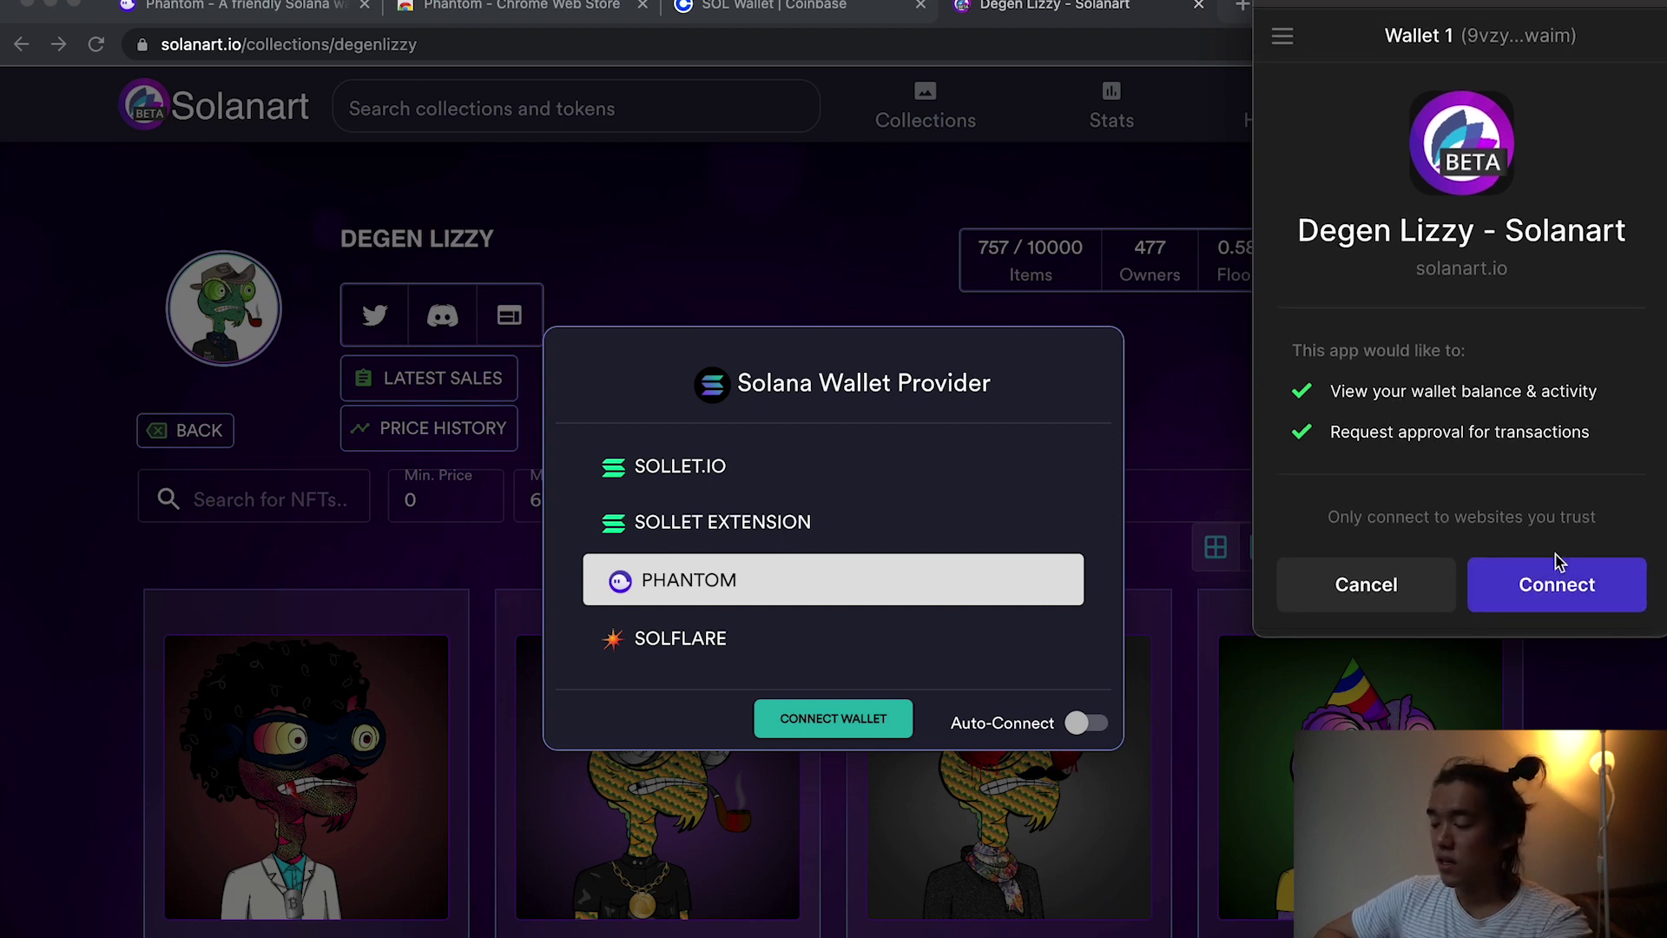
{"action": "left_click", "coordinate": [1563, 581]}
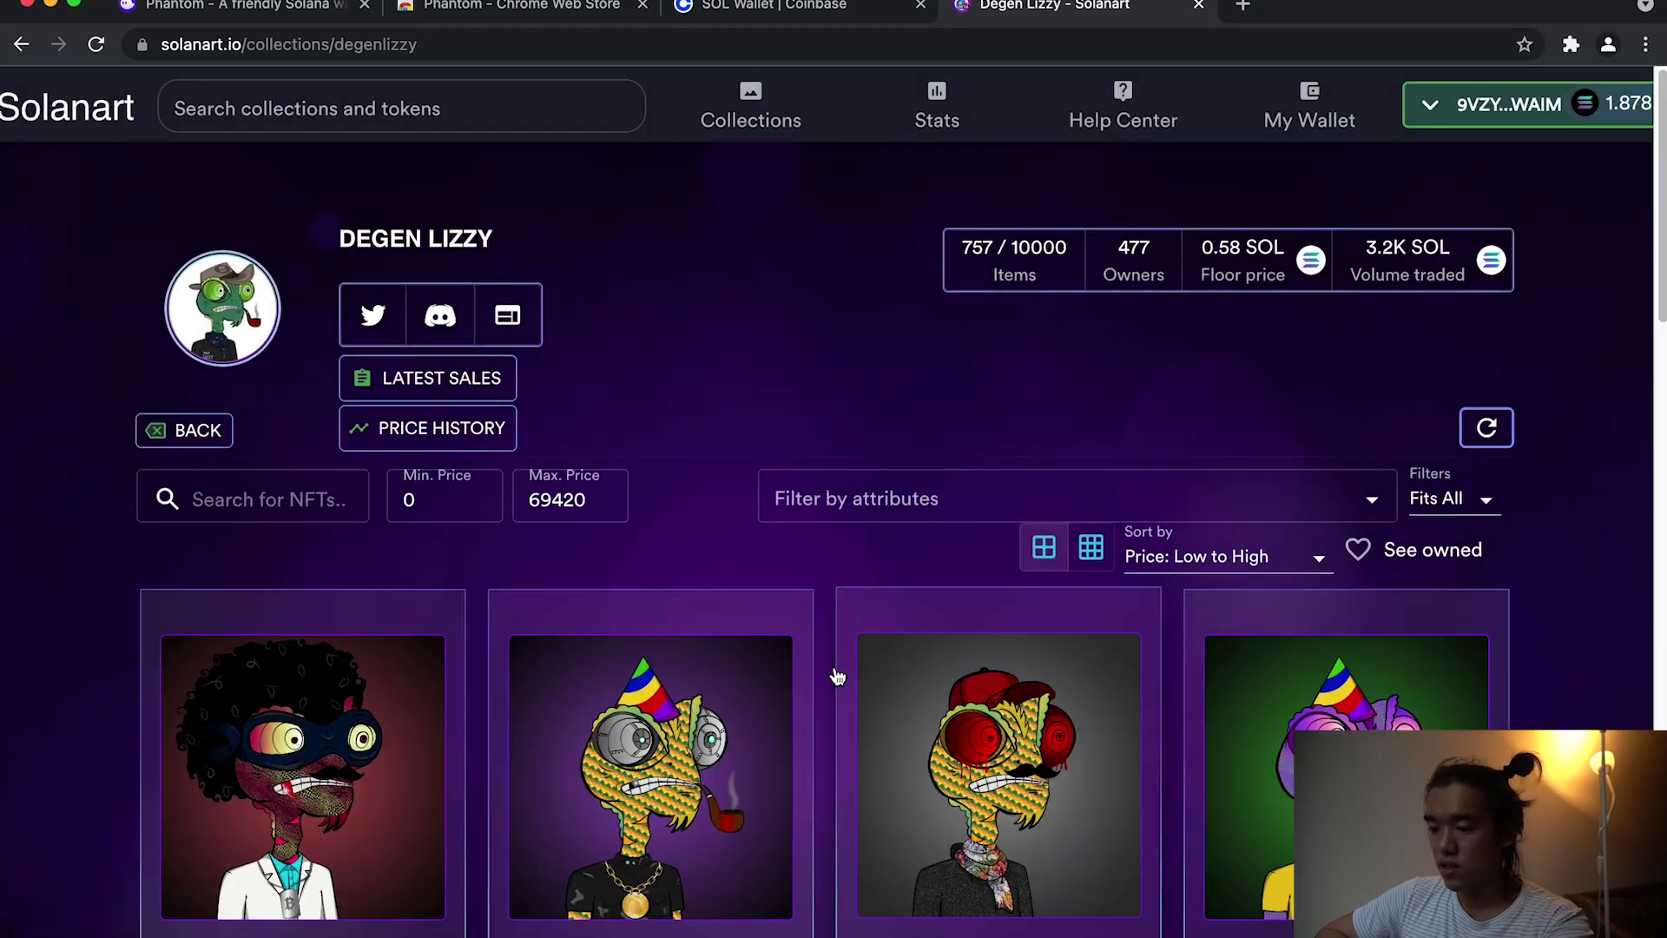
- Reopen the Degen Lizzy #8746 details, priced at 0.58 SOL
{"action": "scroll", "coordinate": [714, 346], "scroll_direction": "down", "scroll_amount": 3}
{"action": "scroll", "coordinate": [715, 346], "scroll_direction": "up", "scroll_amount": 3}
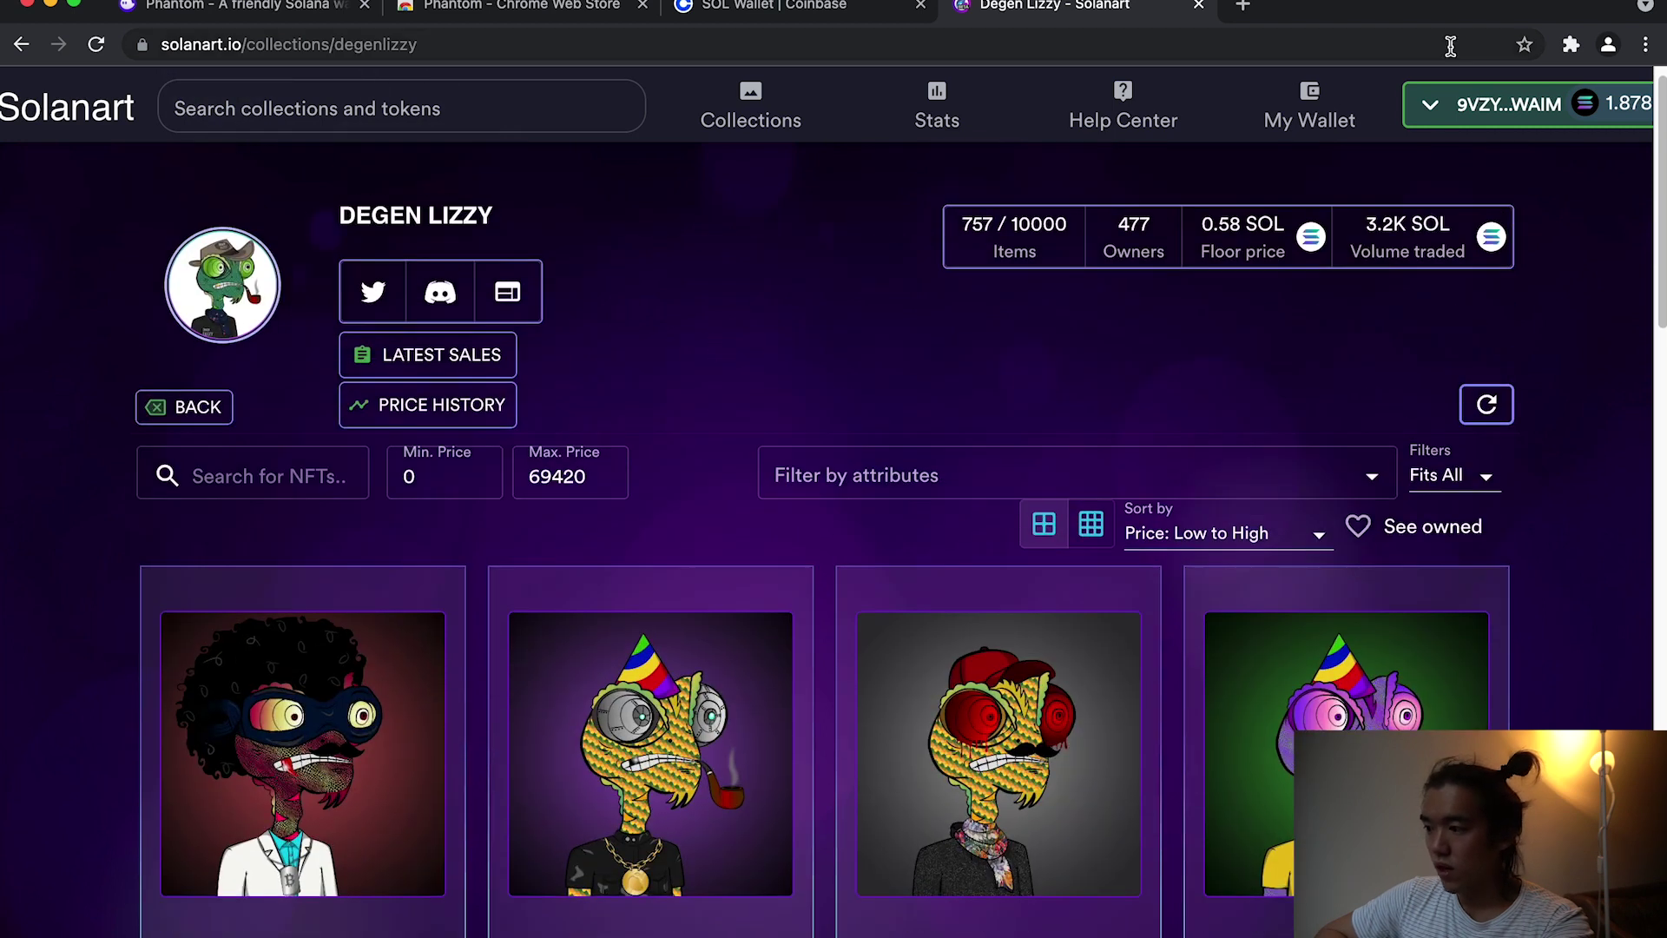
{"action": "scroll", "coordinate": [599, 309], "scroll_direction": "down", "scroll_amount": 5}
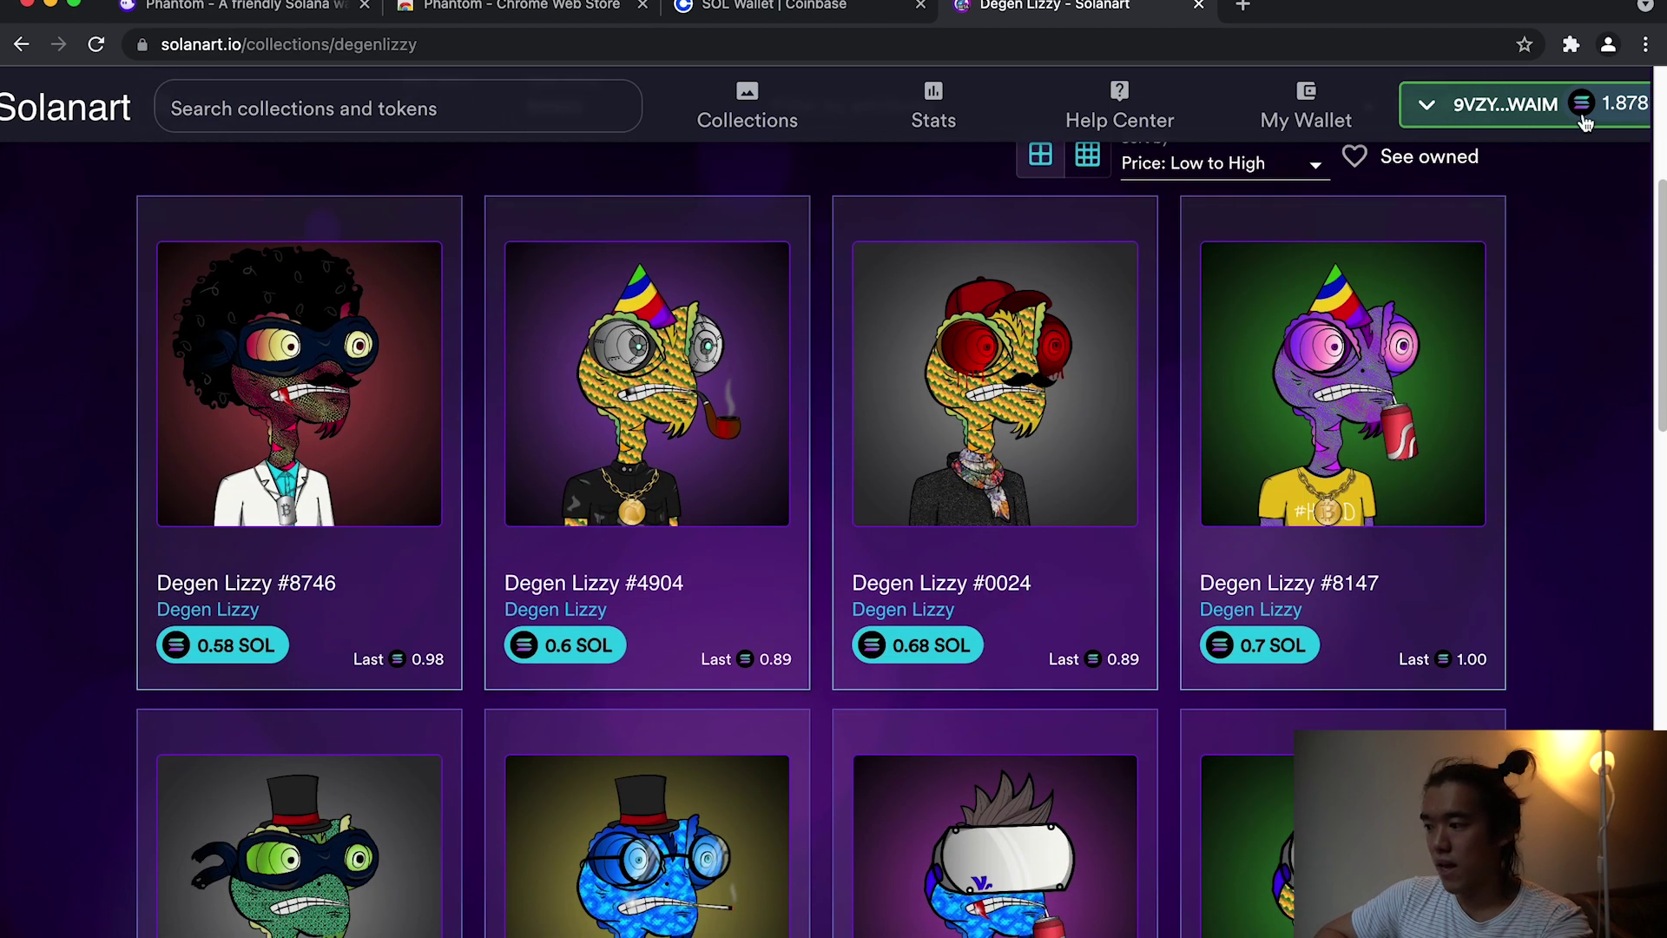
{"action": "scroll", "coordinate": [441, 361], "scroll_direction": "up", "scroll_amount": 2}
{"action": "scroll", "coordinate": [445, 362], "scroll_direction": "down", "scroll_amount": 7}
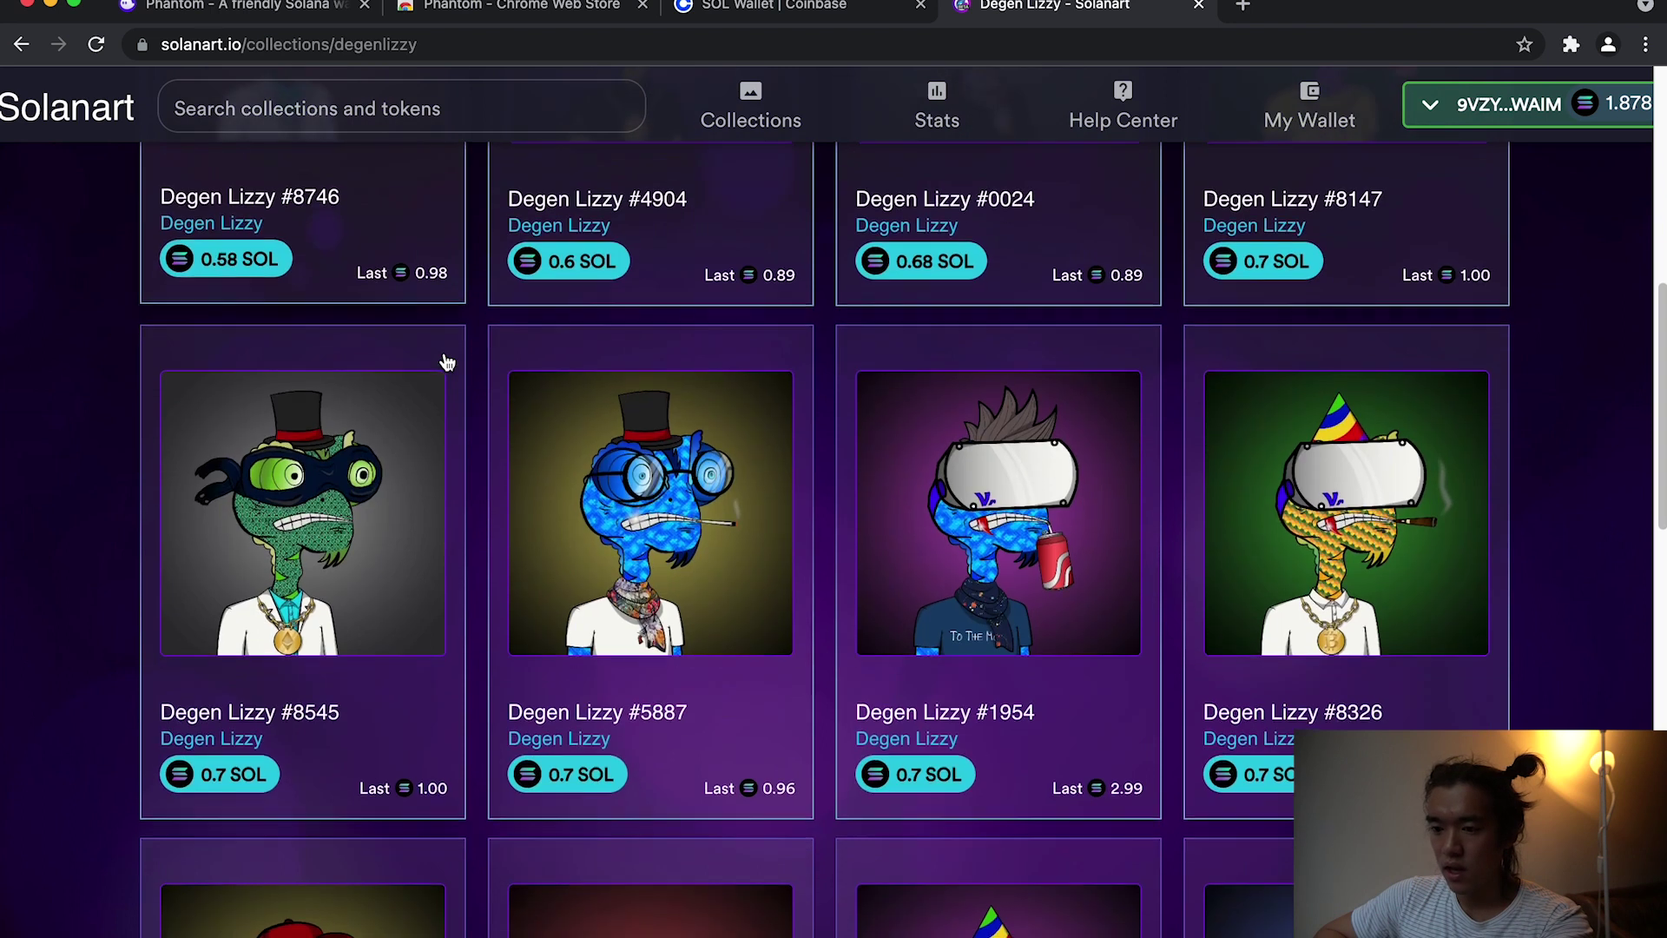
{"action": "scroll", "coordinate": [445, 360], "scroll_direction": "up", "scroll_amount": 5}
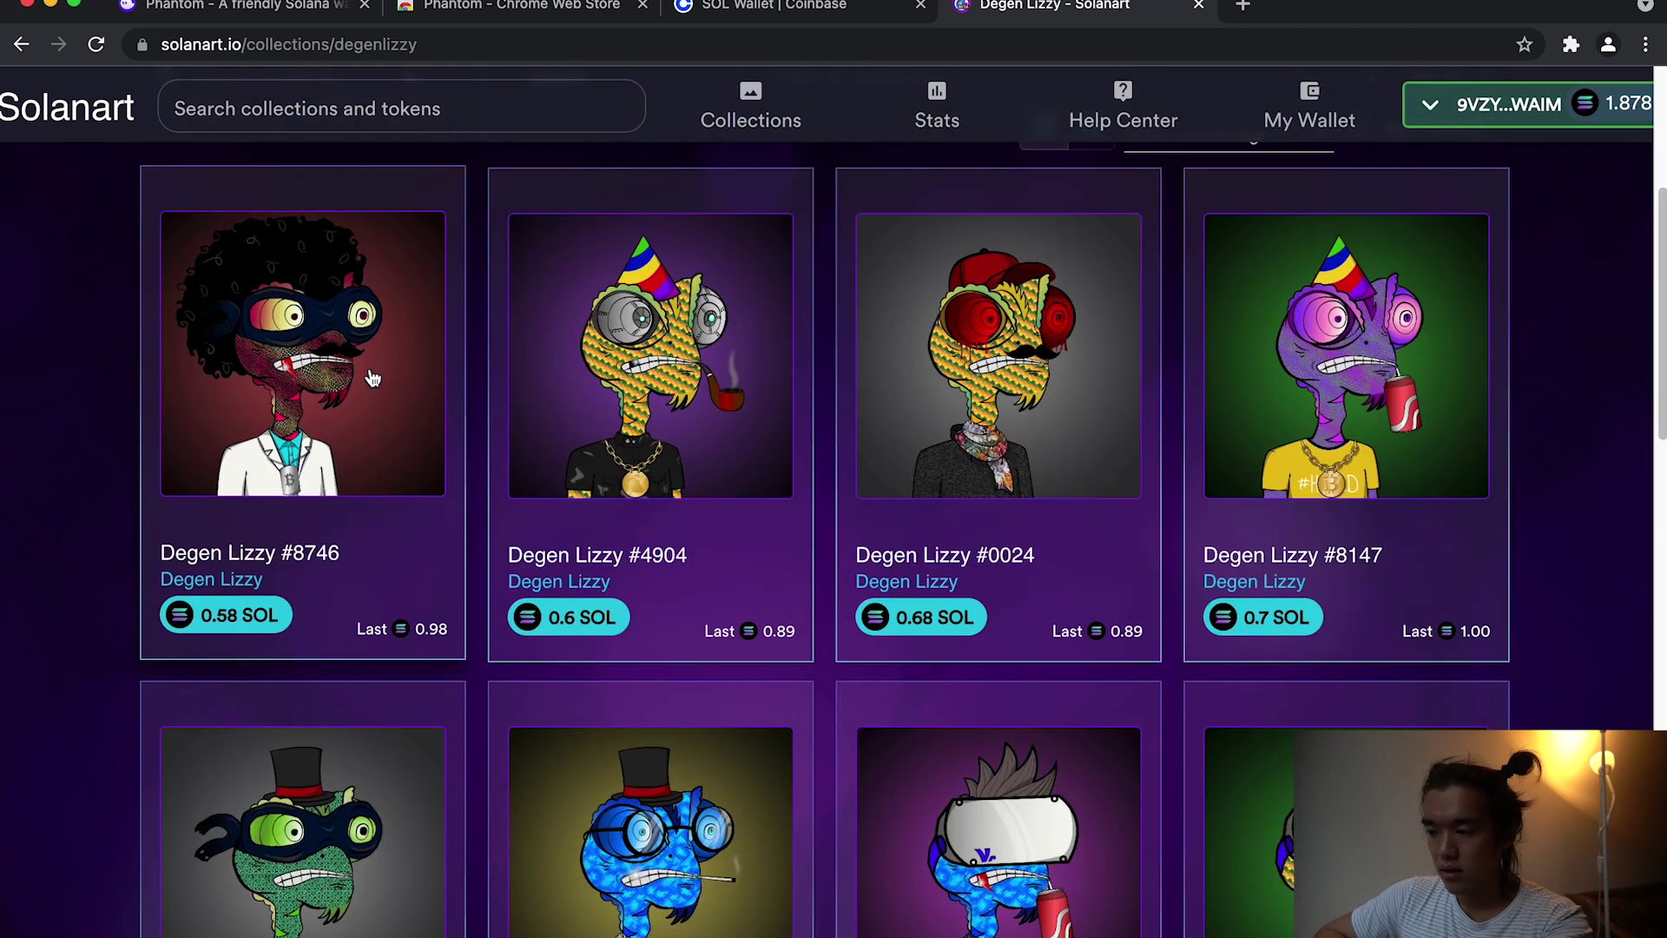
{"action": "left_click", "coordinate": [372, 379]}
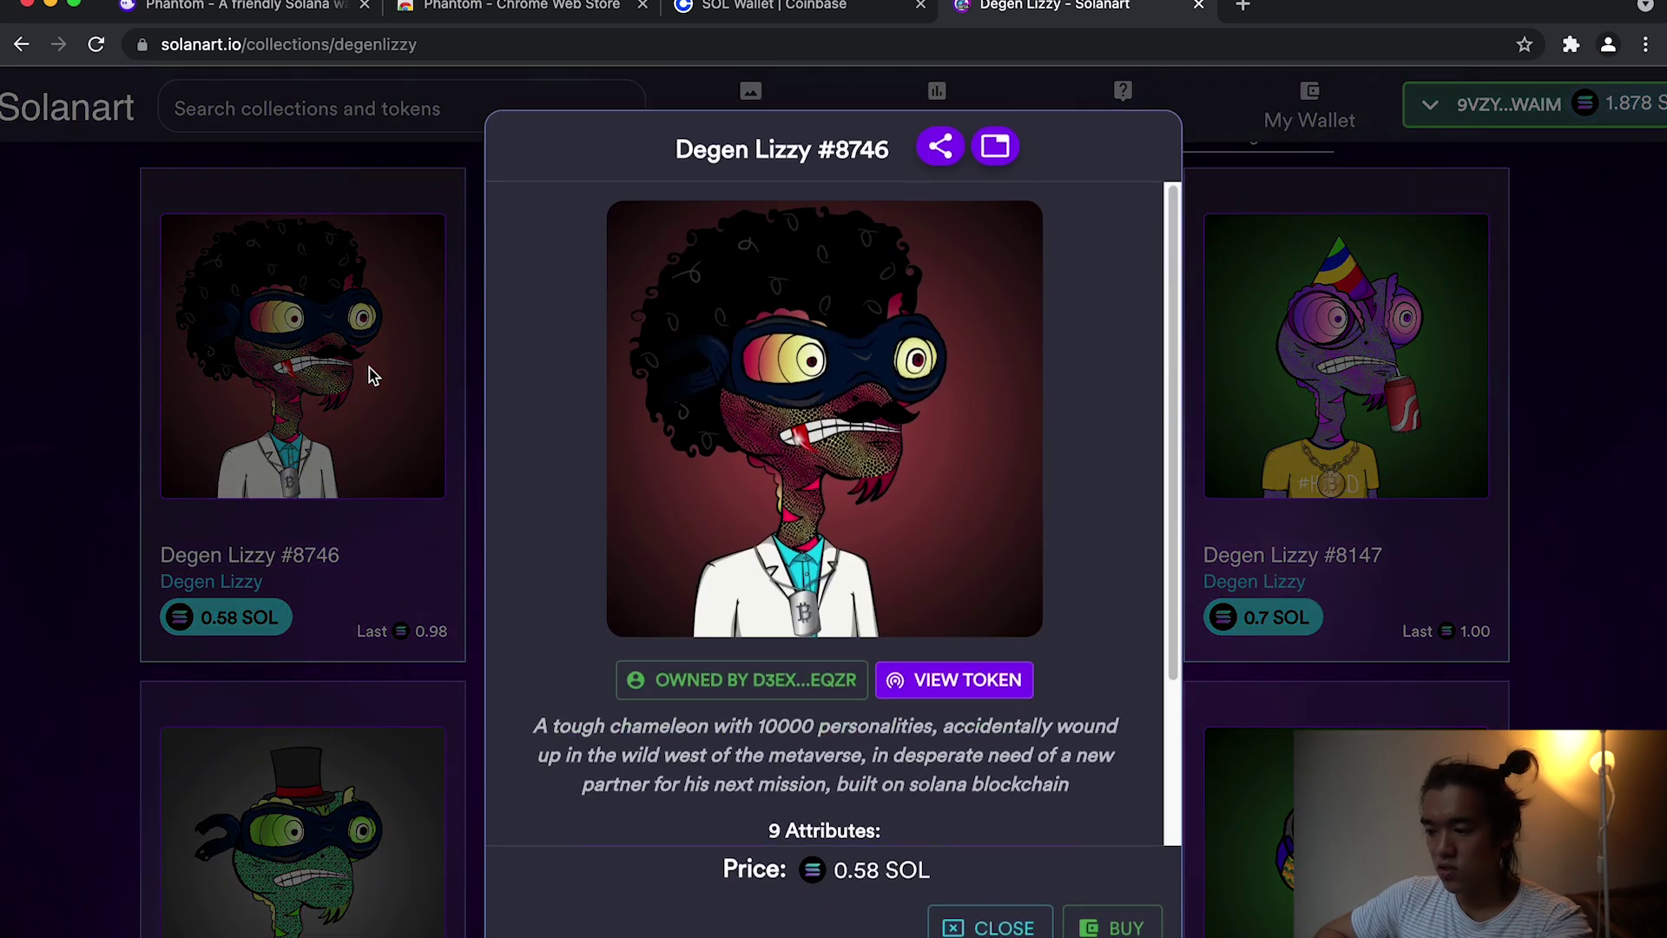
- Buy Degen Lizzy #8746 for 0.58 SOL, approving the transaction in Phantom
{"action": "left_click", "coordinate": [1111, 917]}
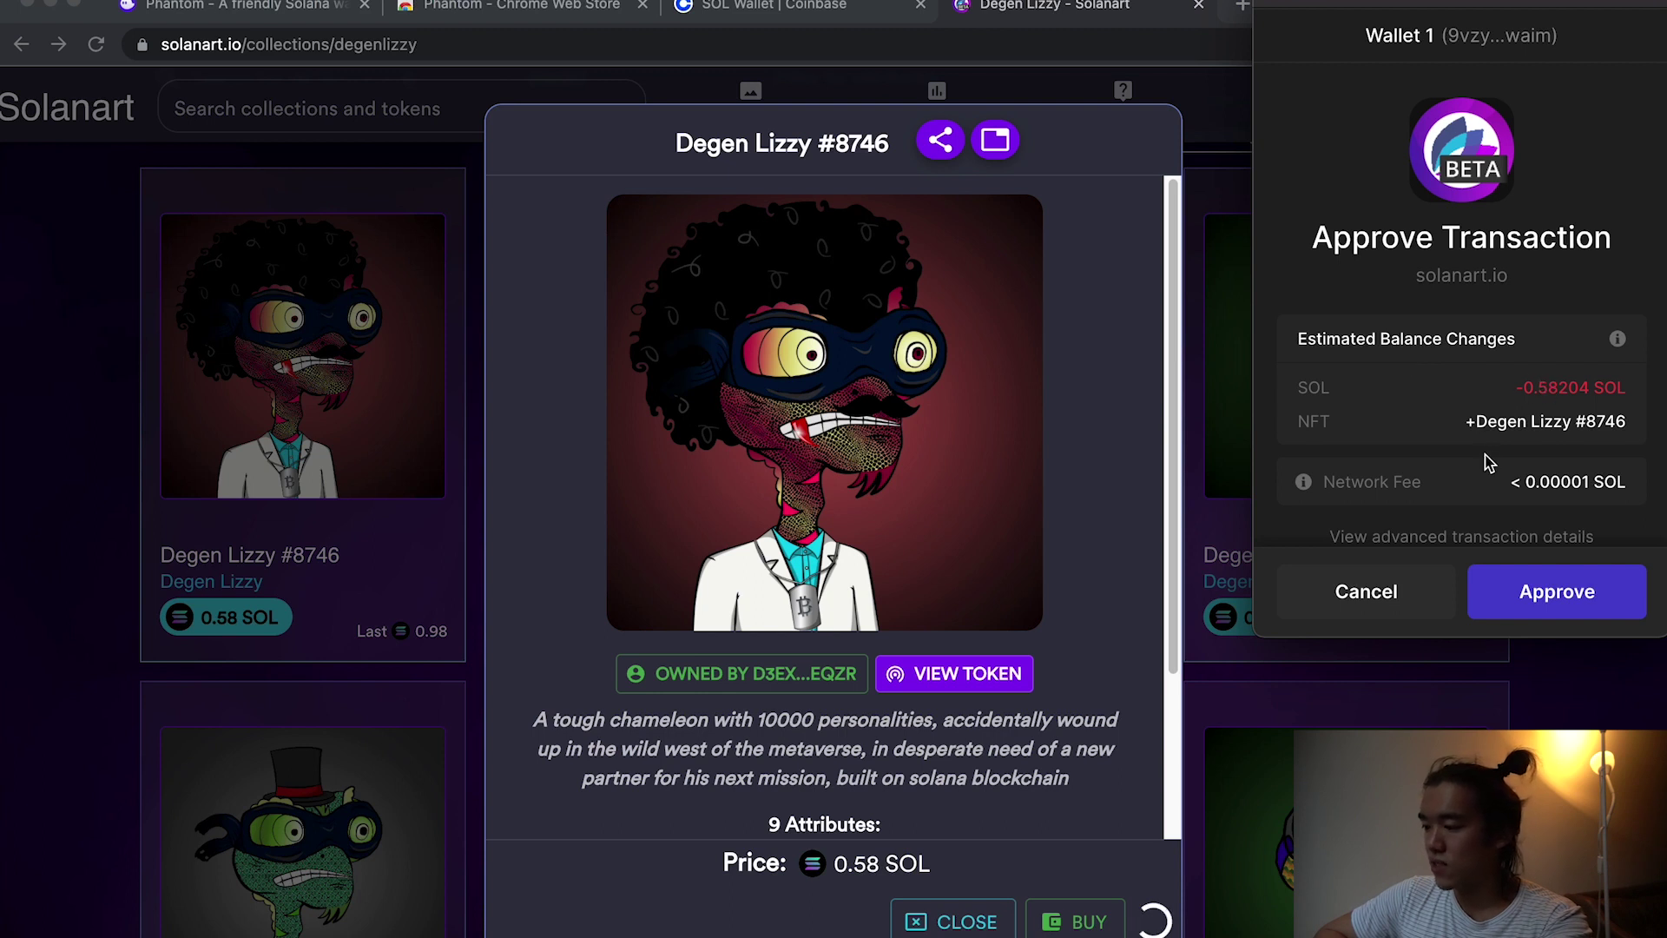
{"action": "scroll", "coordinate": [1521, 488], "scroll_direction": "down", "scroll_amount": 1}
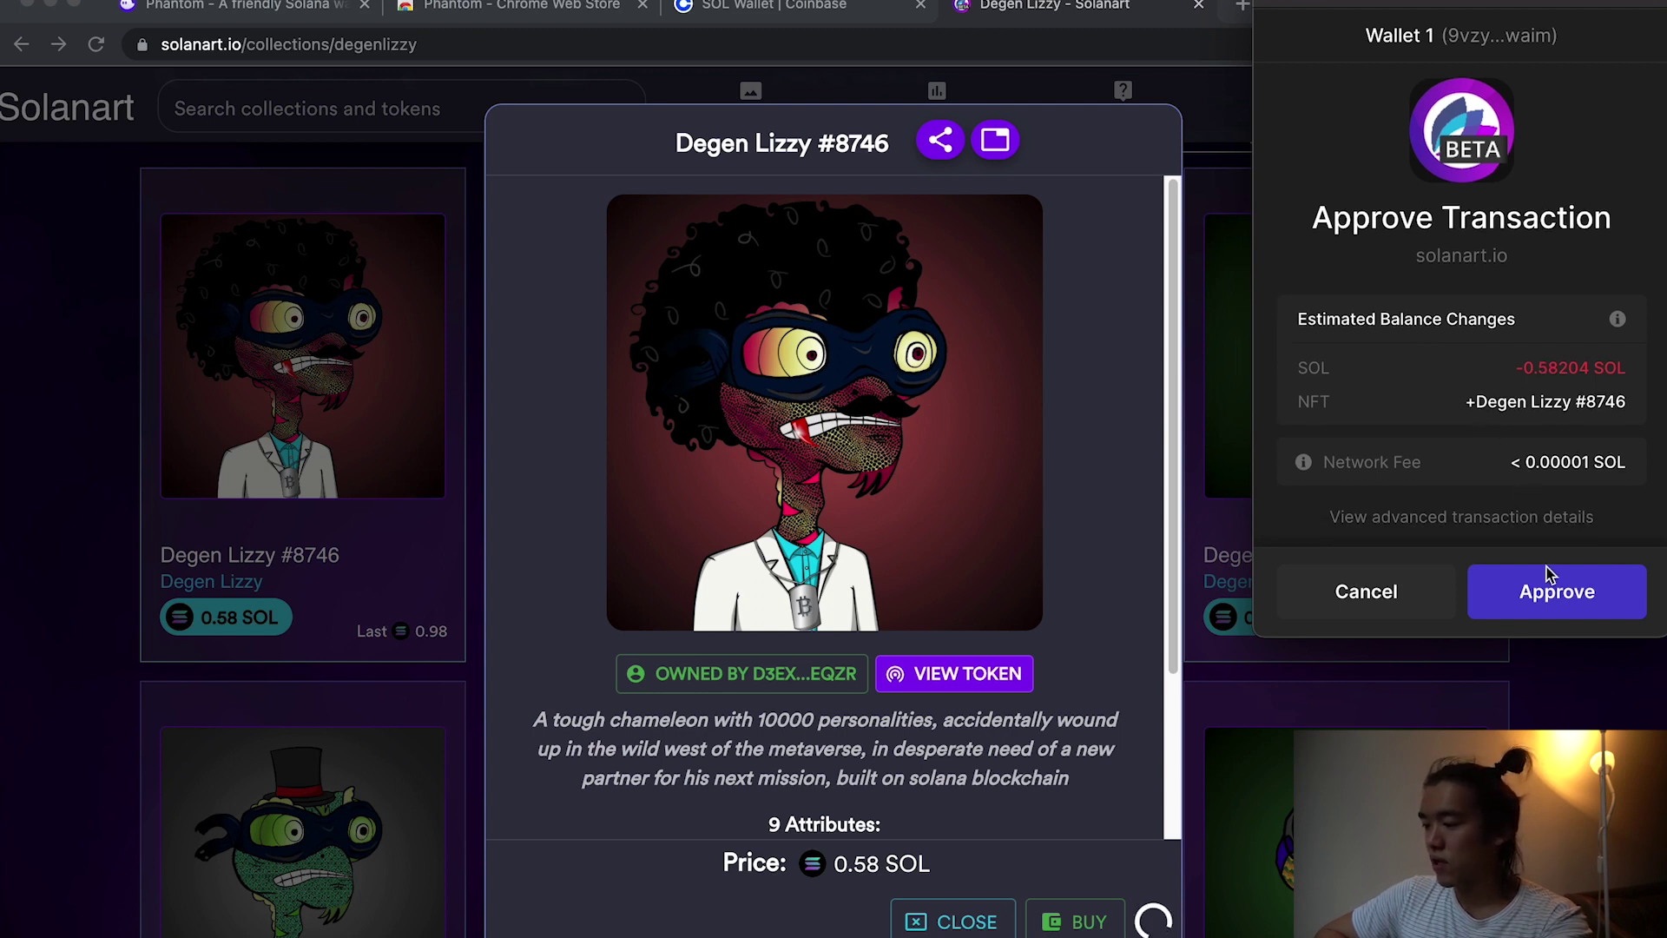
{"action": "left_click", "coordinate": [1557, 593]}
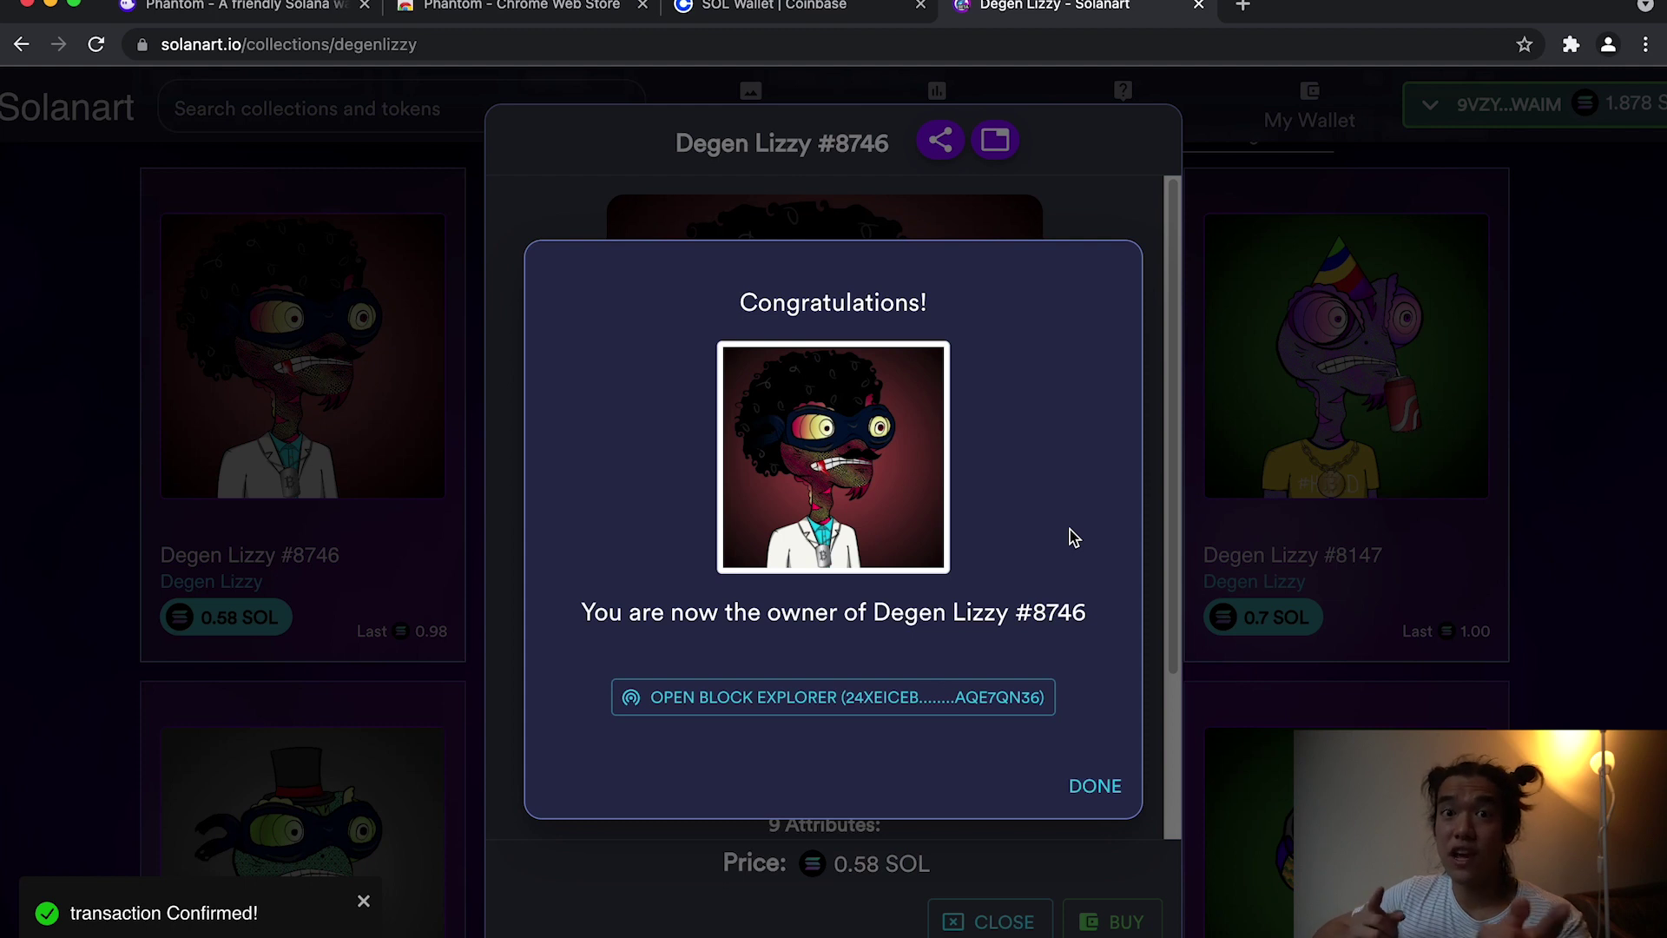
{"action": "left_click", "coordinate": [1094, 783]}
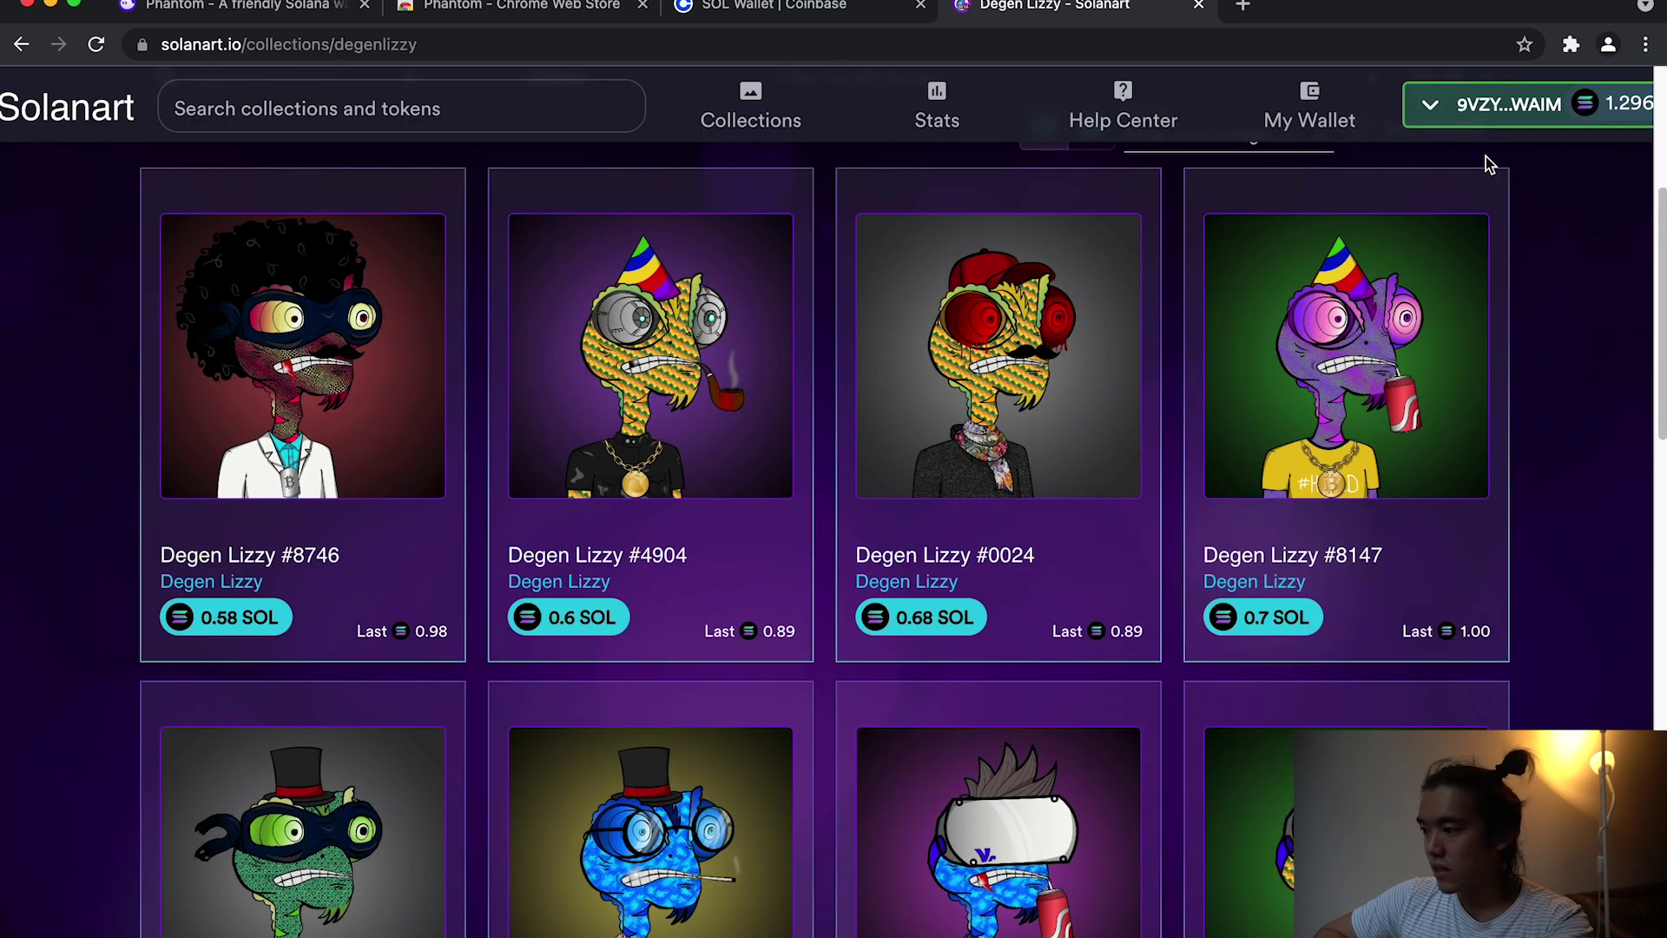
- Refresh Solanart's My Wallet NFT list so it shows Degen Lizzy #8746 among unlisted NFTs
{"action": "scroll", "coordinate": [1315, 124], "scroll_direction": "up", "scroll_amount": 3}
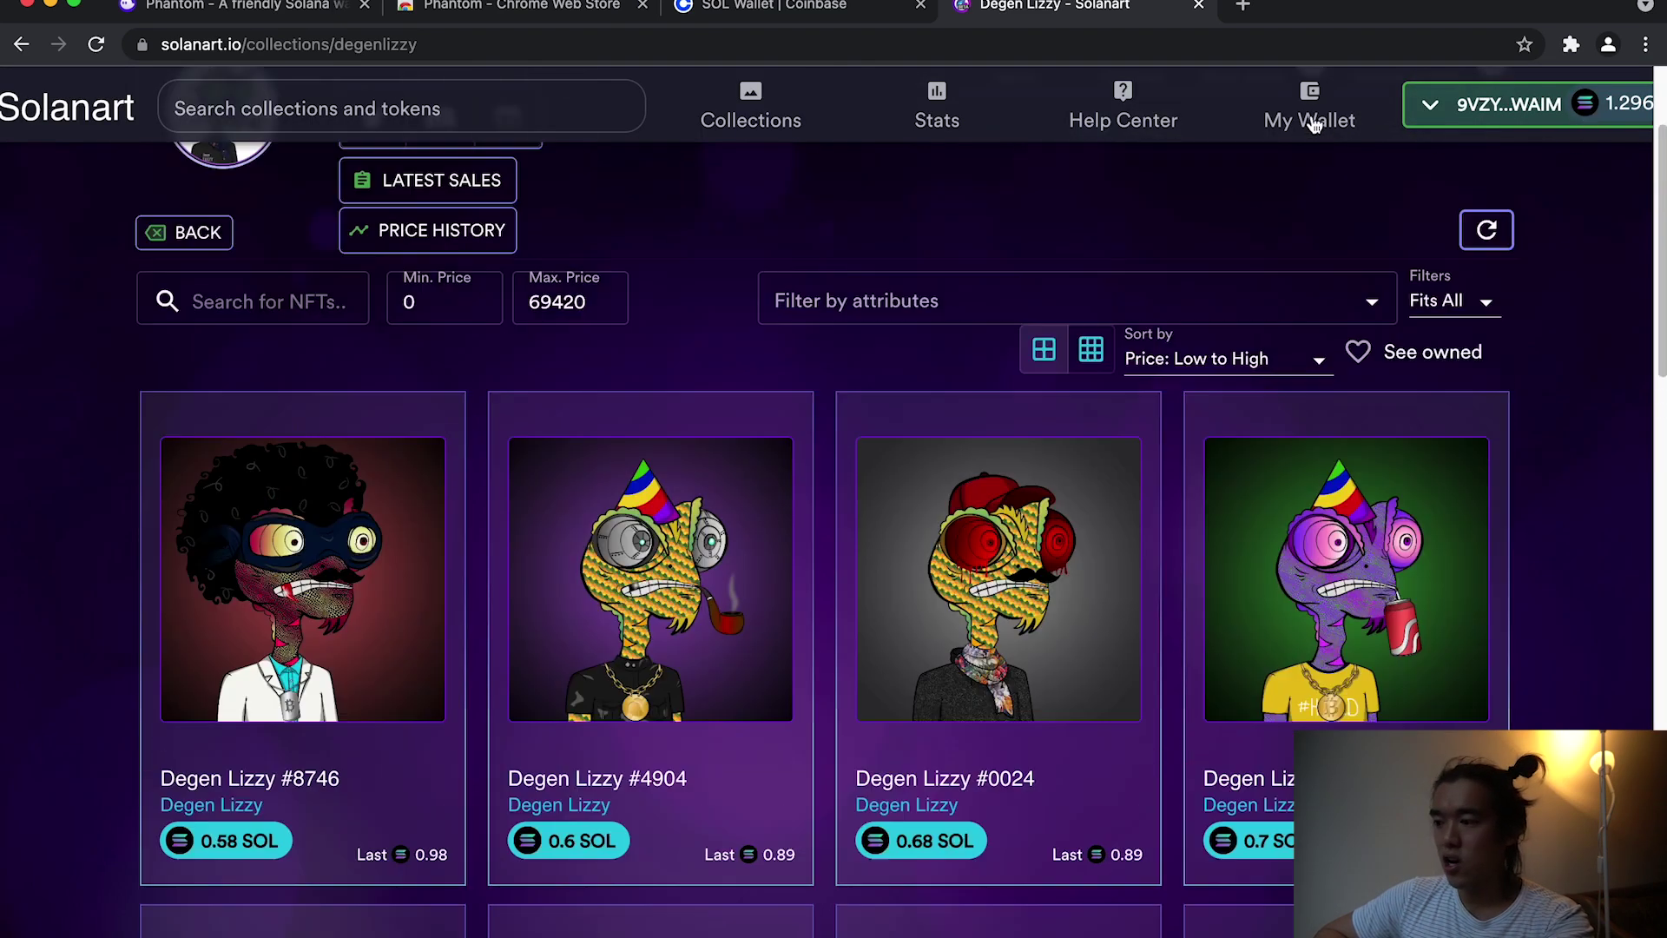
{"action": "left_click", "coordinate": [1315, 122]}
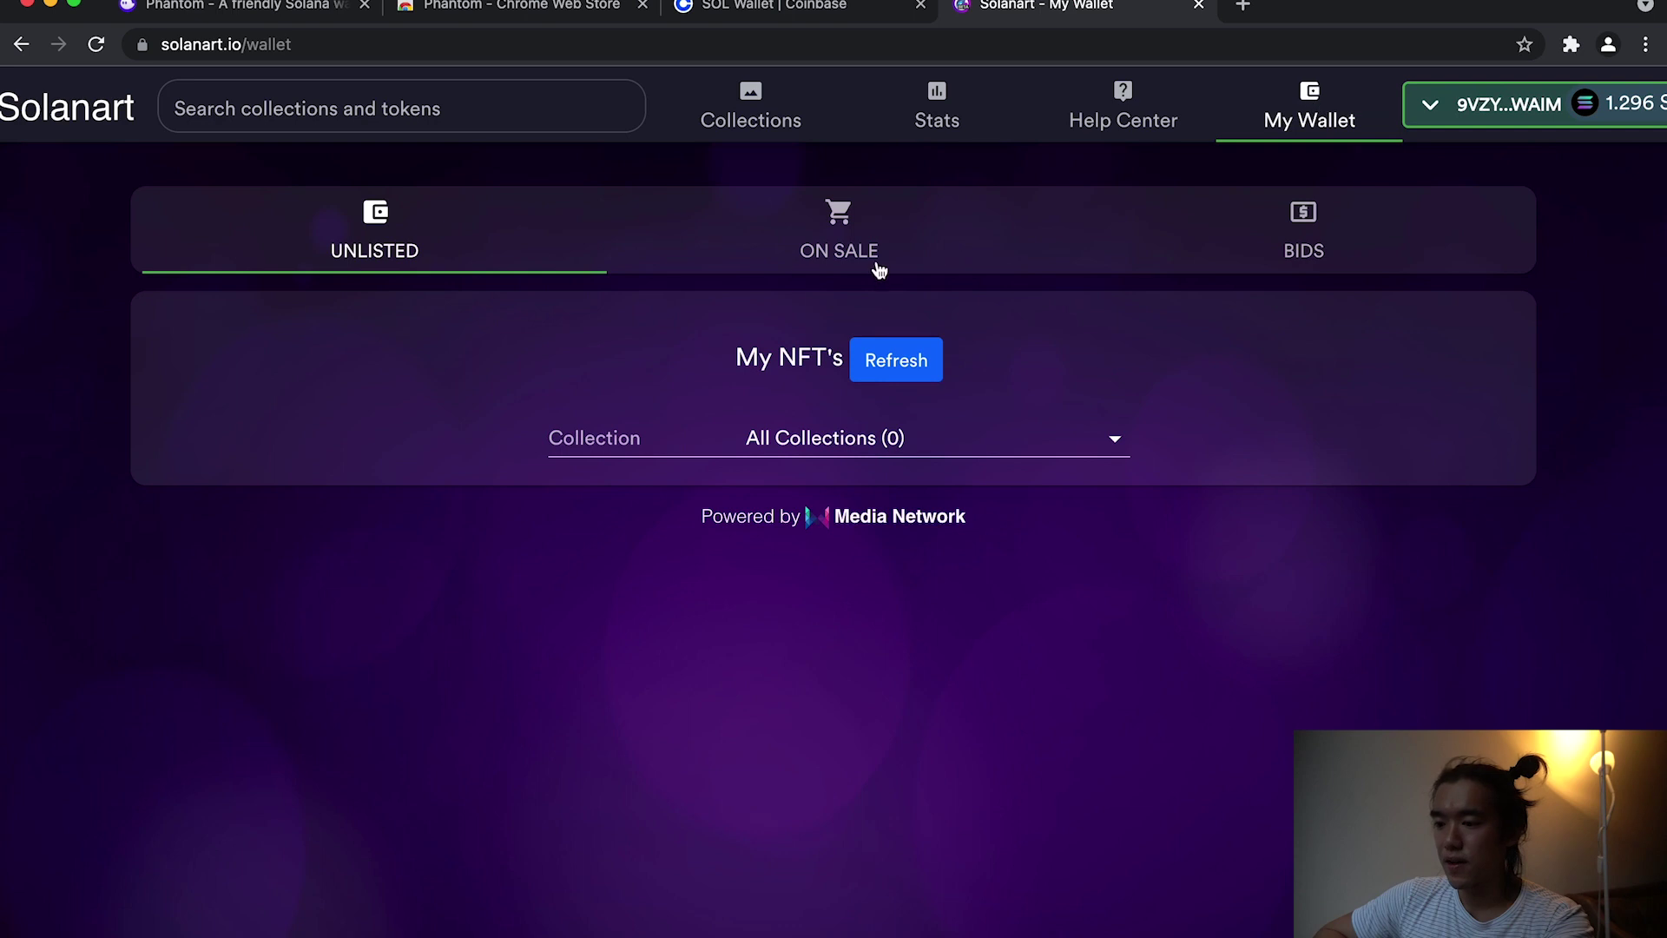
{"action": "left_click", "coordinate": [921, 363]}
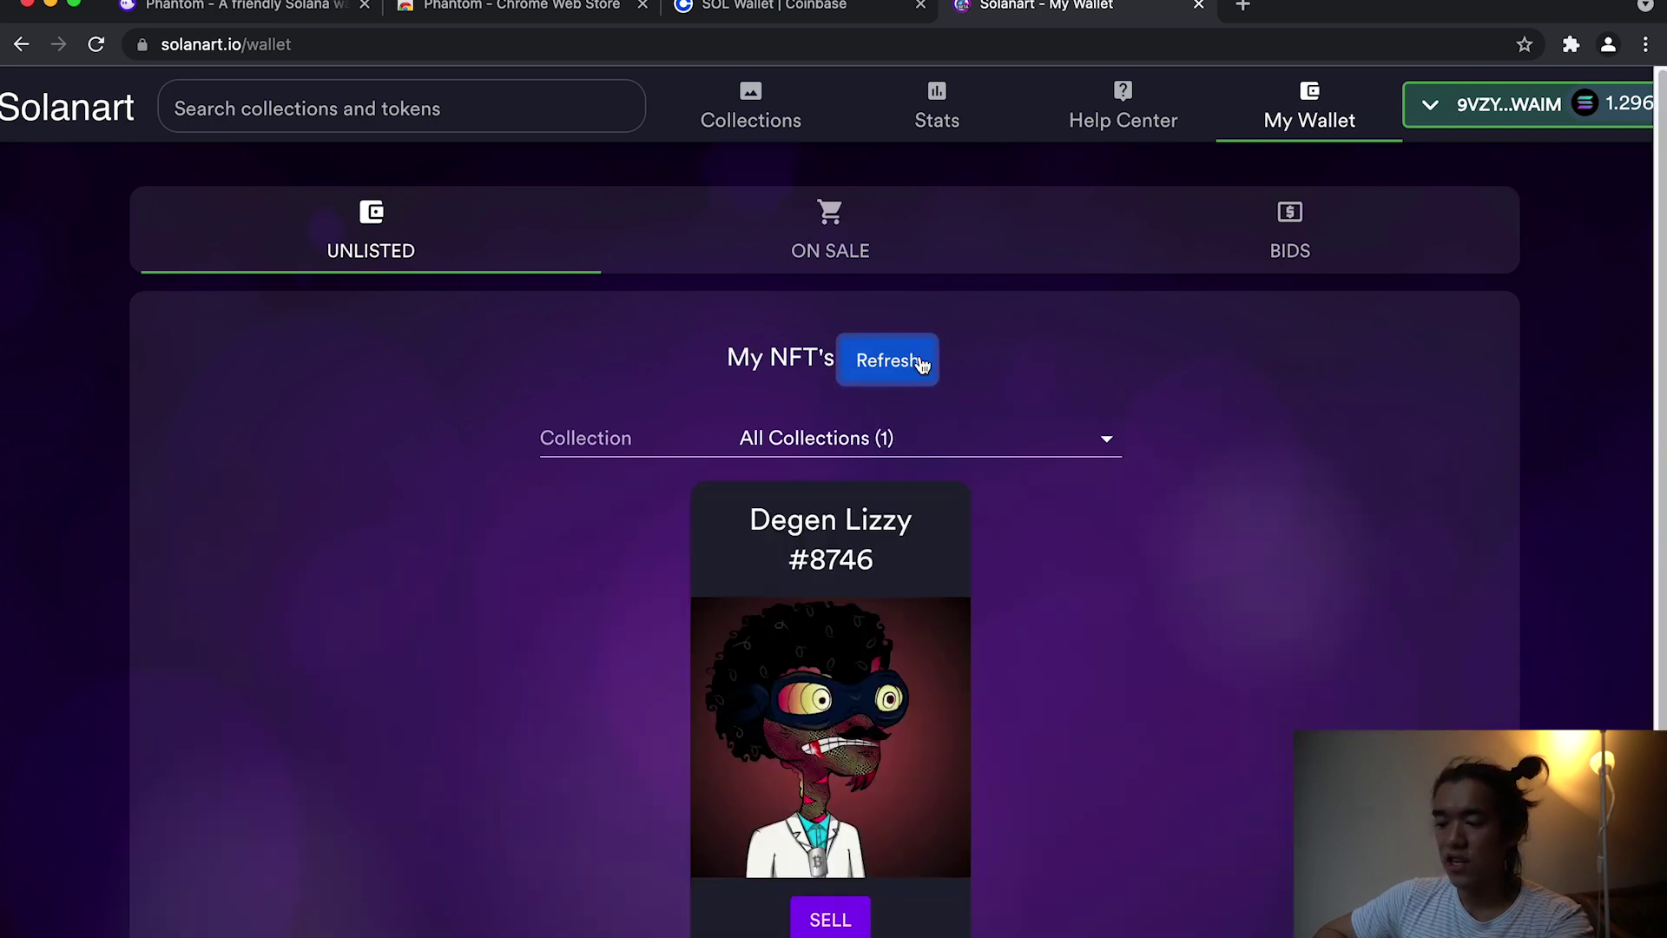
{"action": "scroll", "coordinate": [1107, 426], "scroll_direction": "down", "scroll_amount": 2}
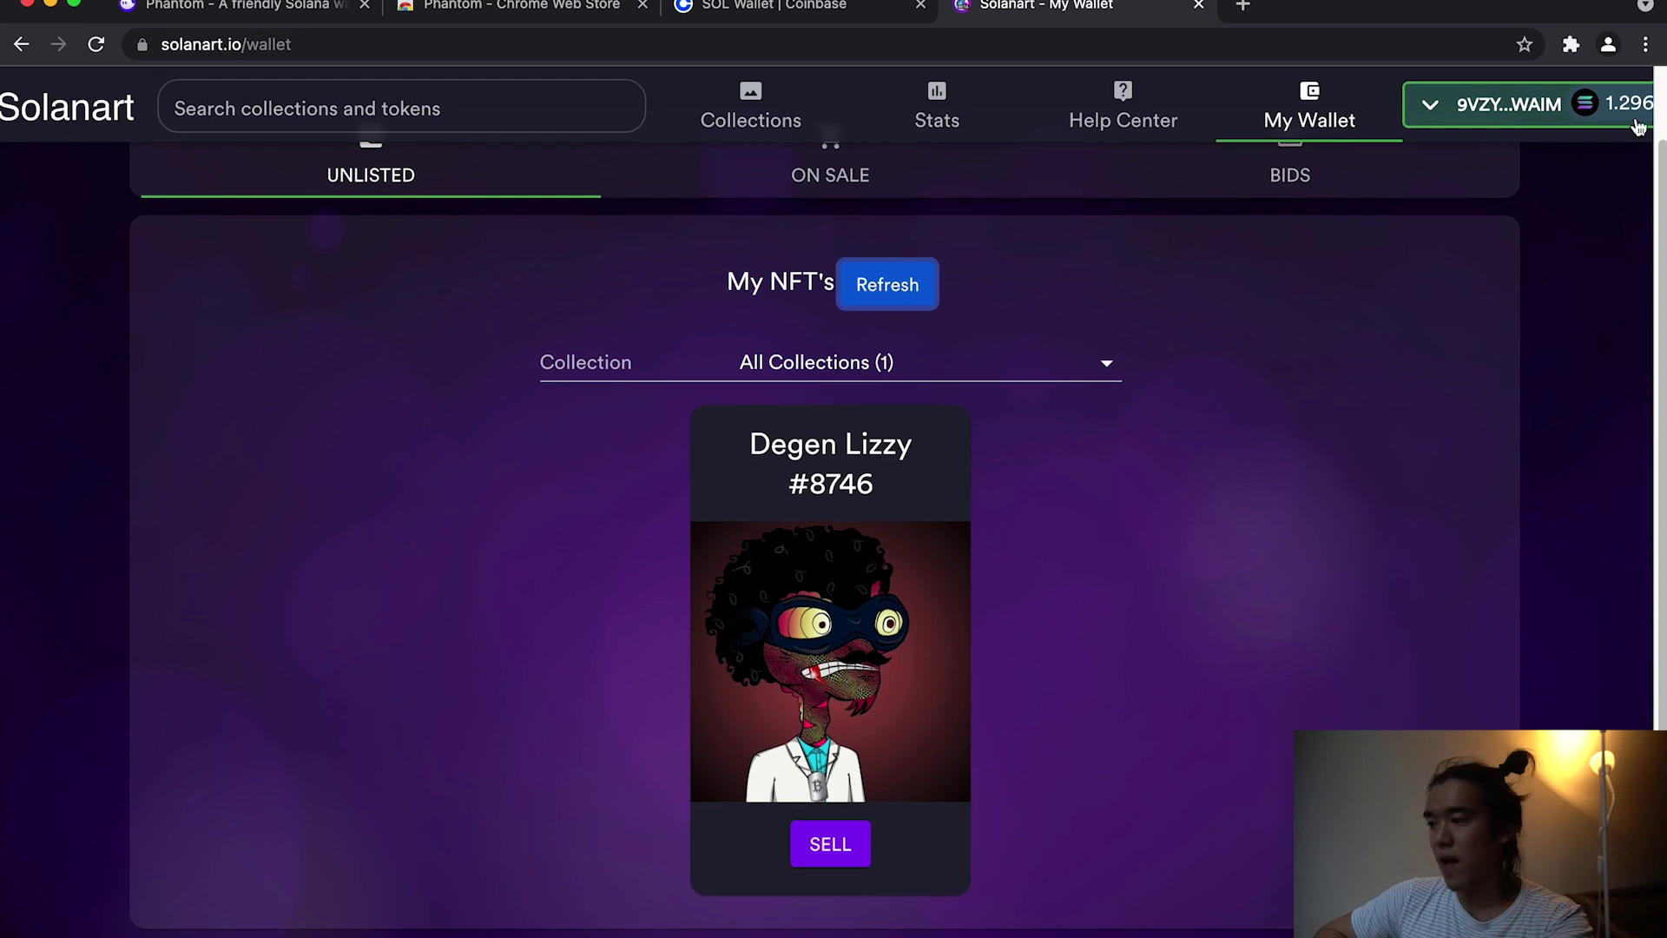
{"action": "left_click", "coordinate": [1572, 45]}
- In Phantom's collectibles, open the Degen Lizzy #8746 details
{"action": "left_click", "coordinate": [1377, 221]}
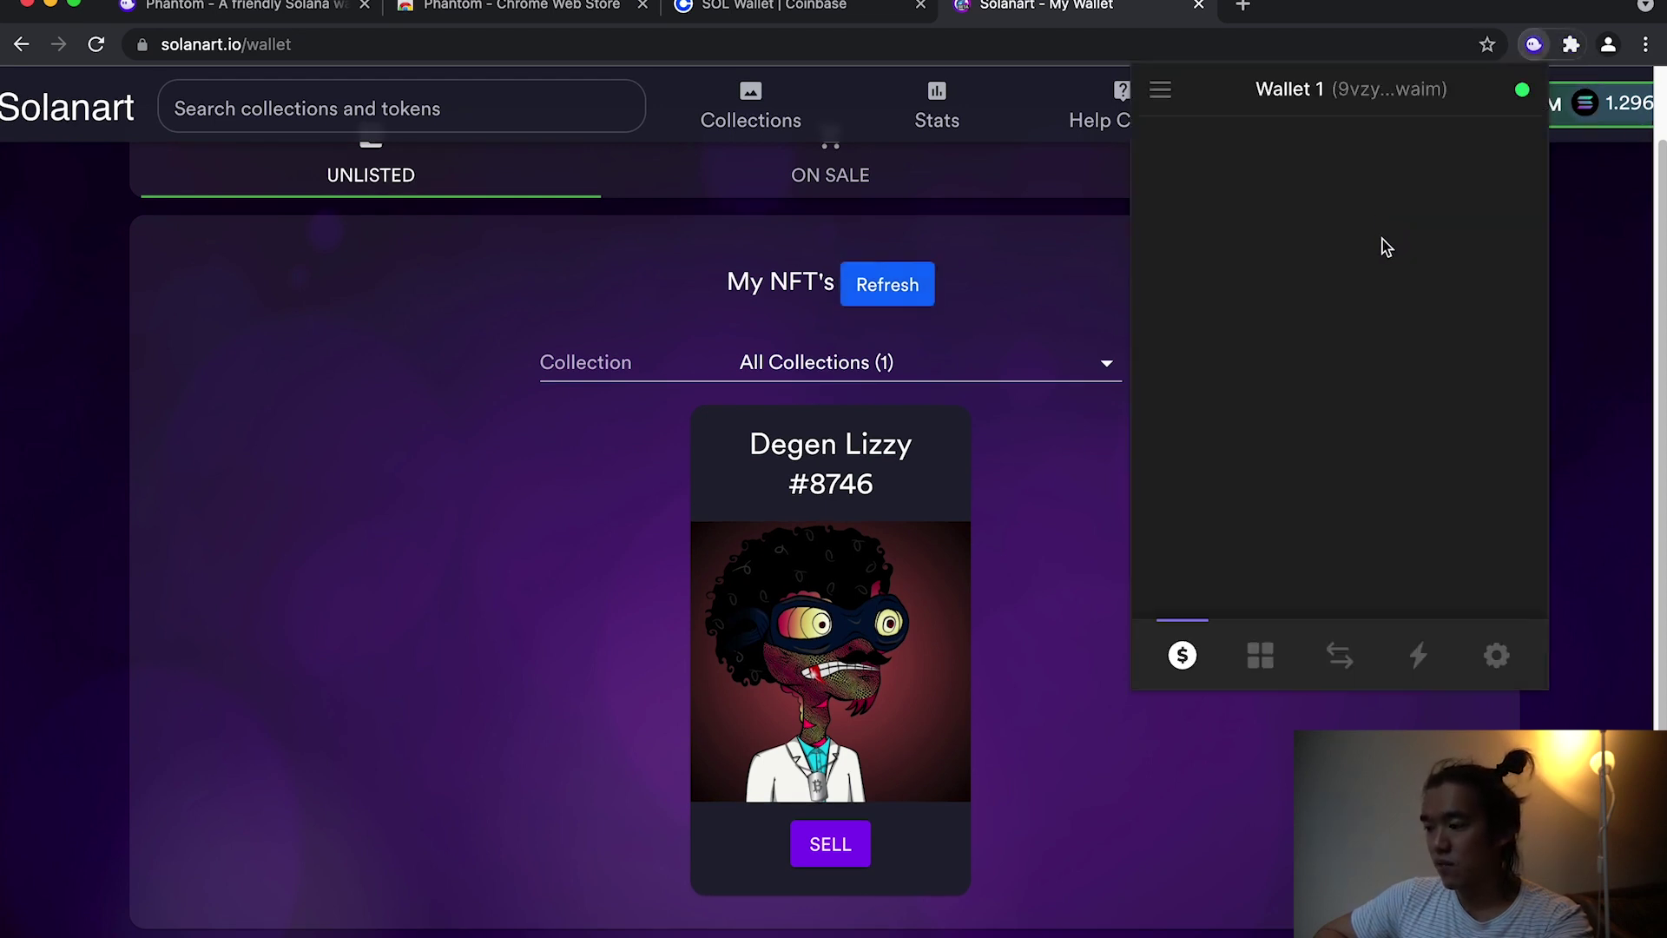
{"action": "left_click", "coordinate": [1261, 664]}
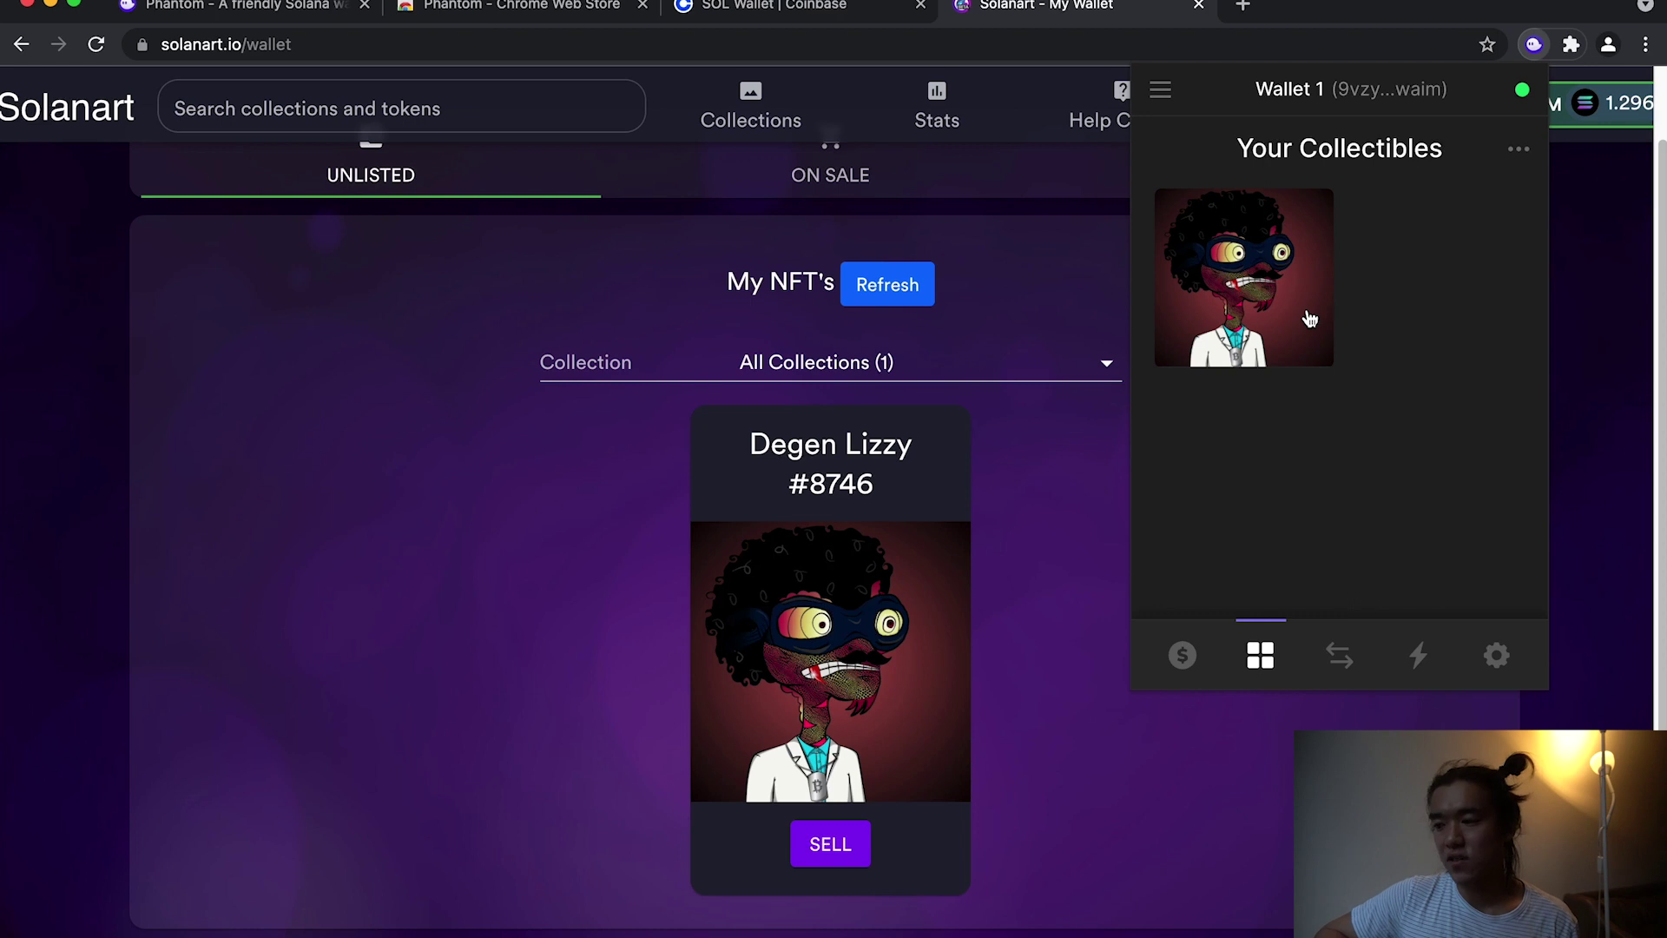
{"action": "left_click", "coordinate": [1307, 310]}
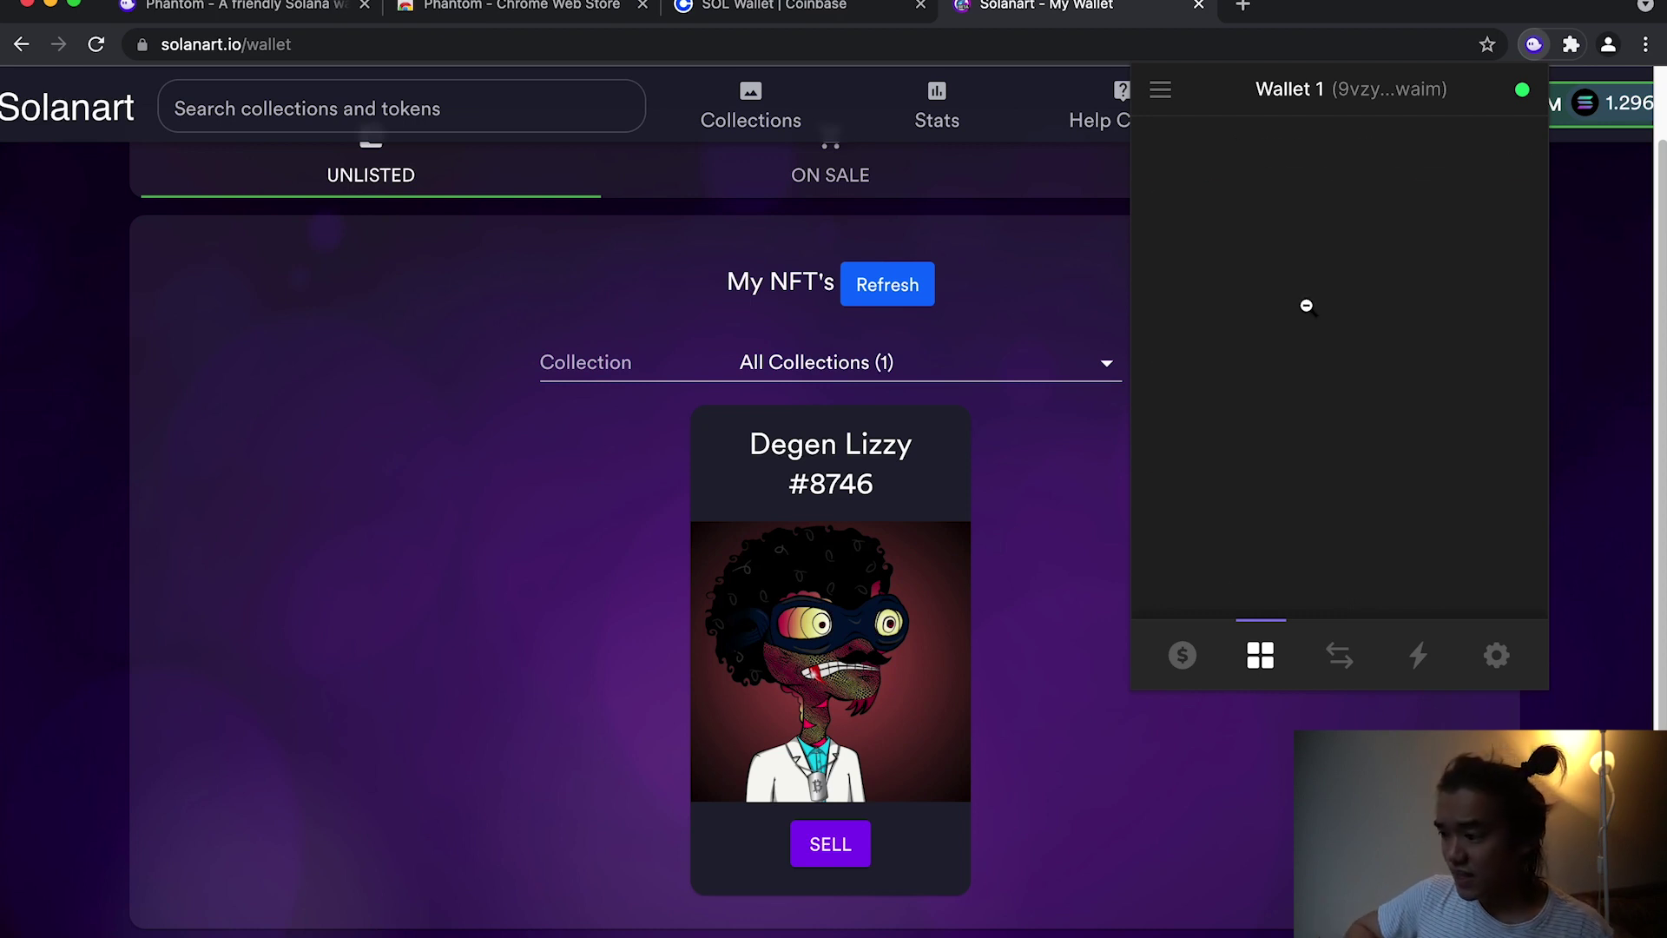
- Review the NFT's properties, then return to the $201.51 (1.2964 SOL) balance overview
{"action": "scroll", "coordinate": [1306, 305], "scroll_direction": "down", "scroll_amount": 5}
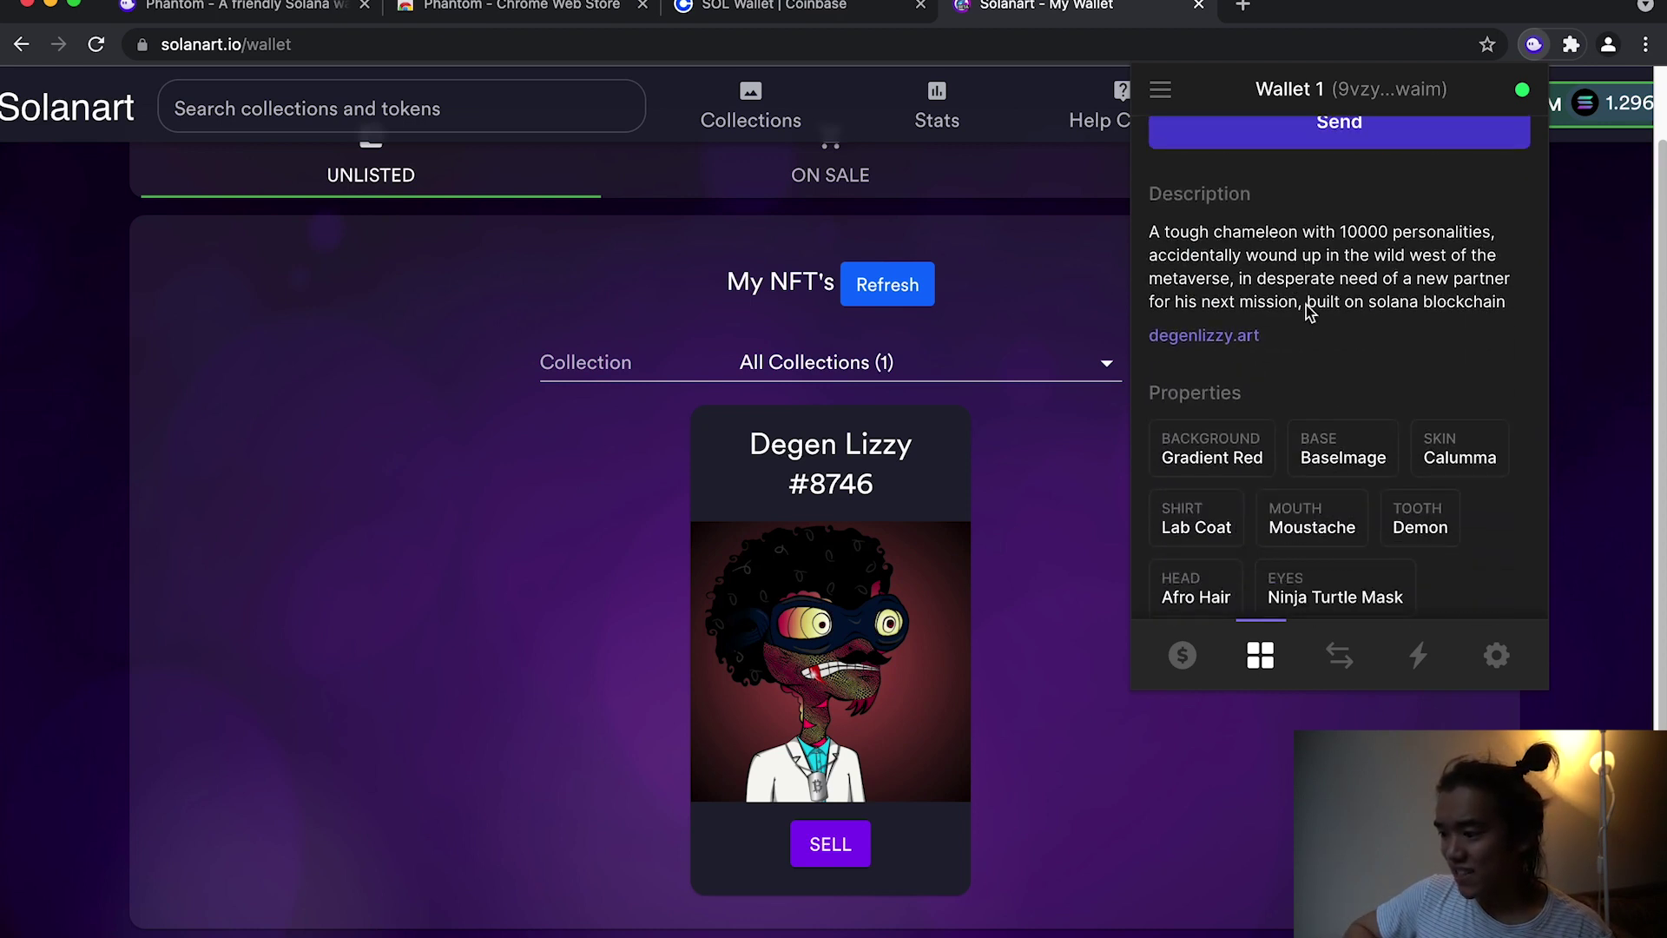
{"action": "scroll", "coordinate": [1306, 311], "scroll_direction": "down", "scroll_amount": 1}
{"action": "scroll", "coordinate": [1248, 280], "scroll_direction": "down", "scroll_amount": 1}
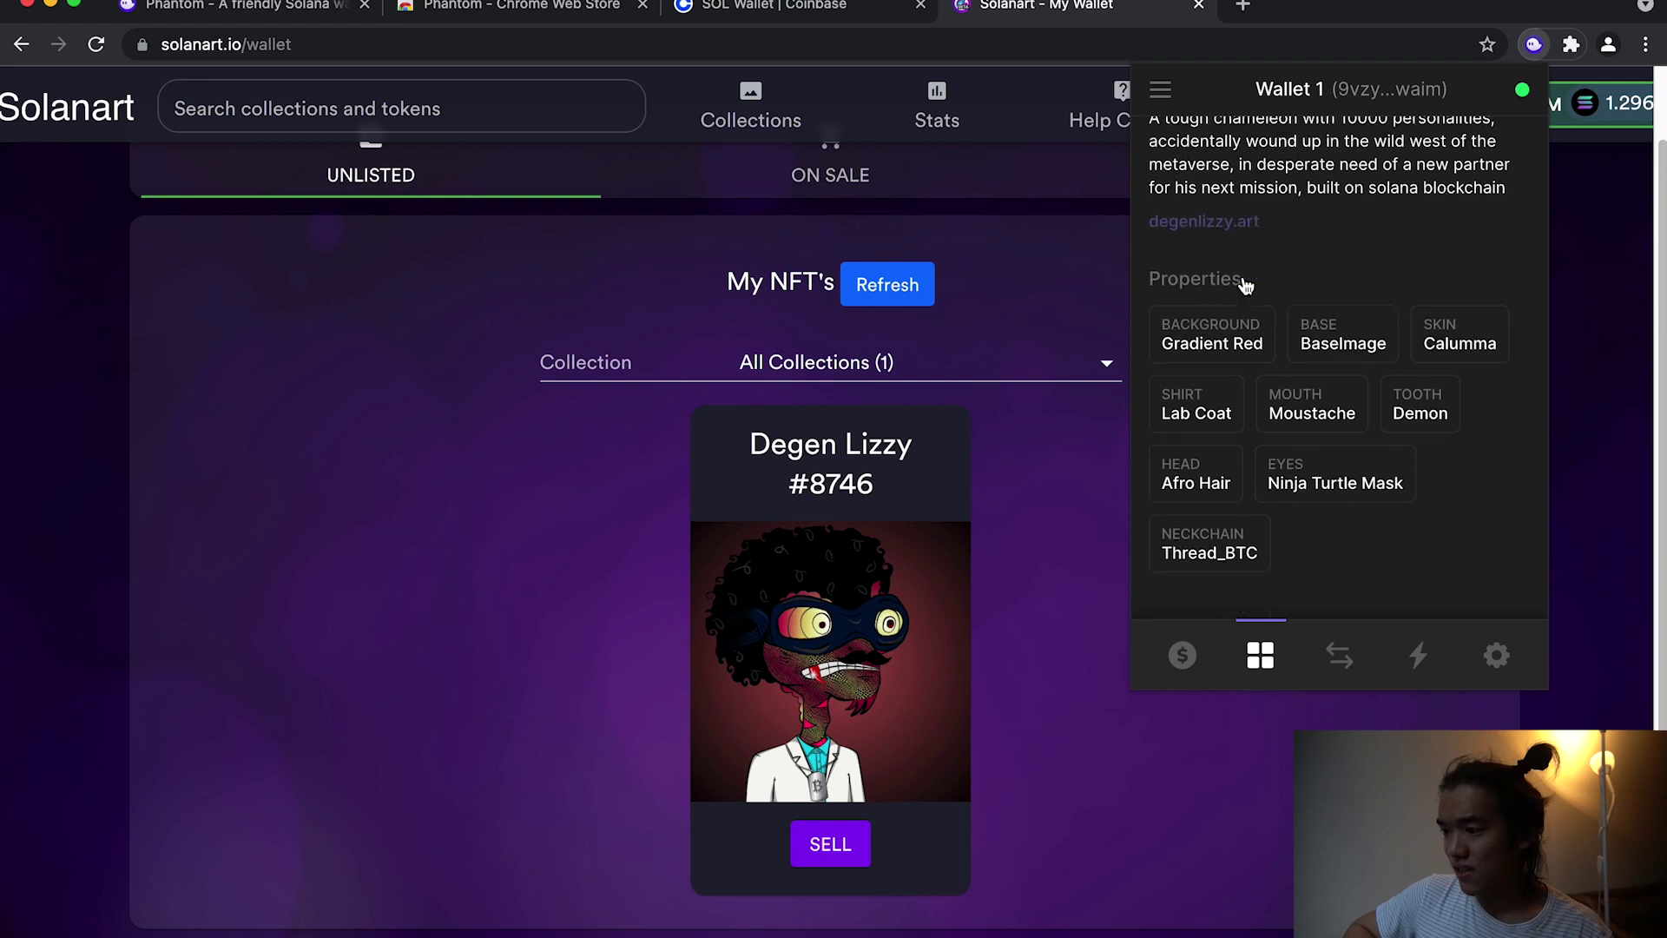
{"action": "scroll", "coordinate": [1272, 356], "scroll_direction": "up", "scroll_amount": 8}
{"action": "left_click", "coordinate": [1181, 654]}
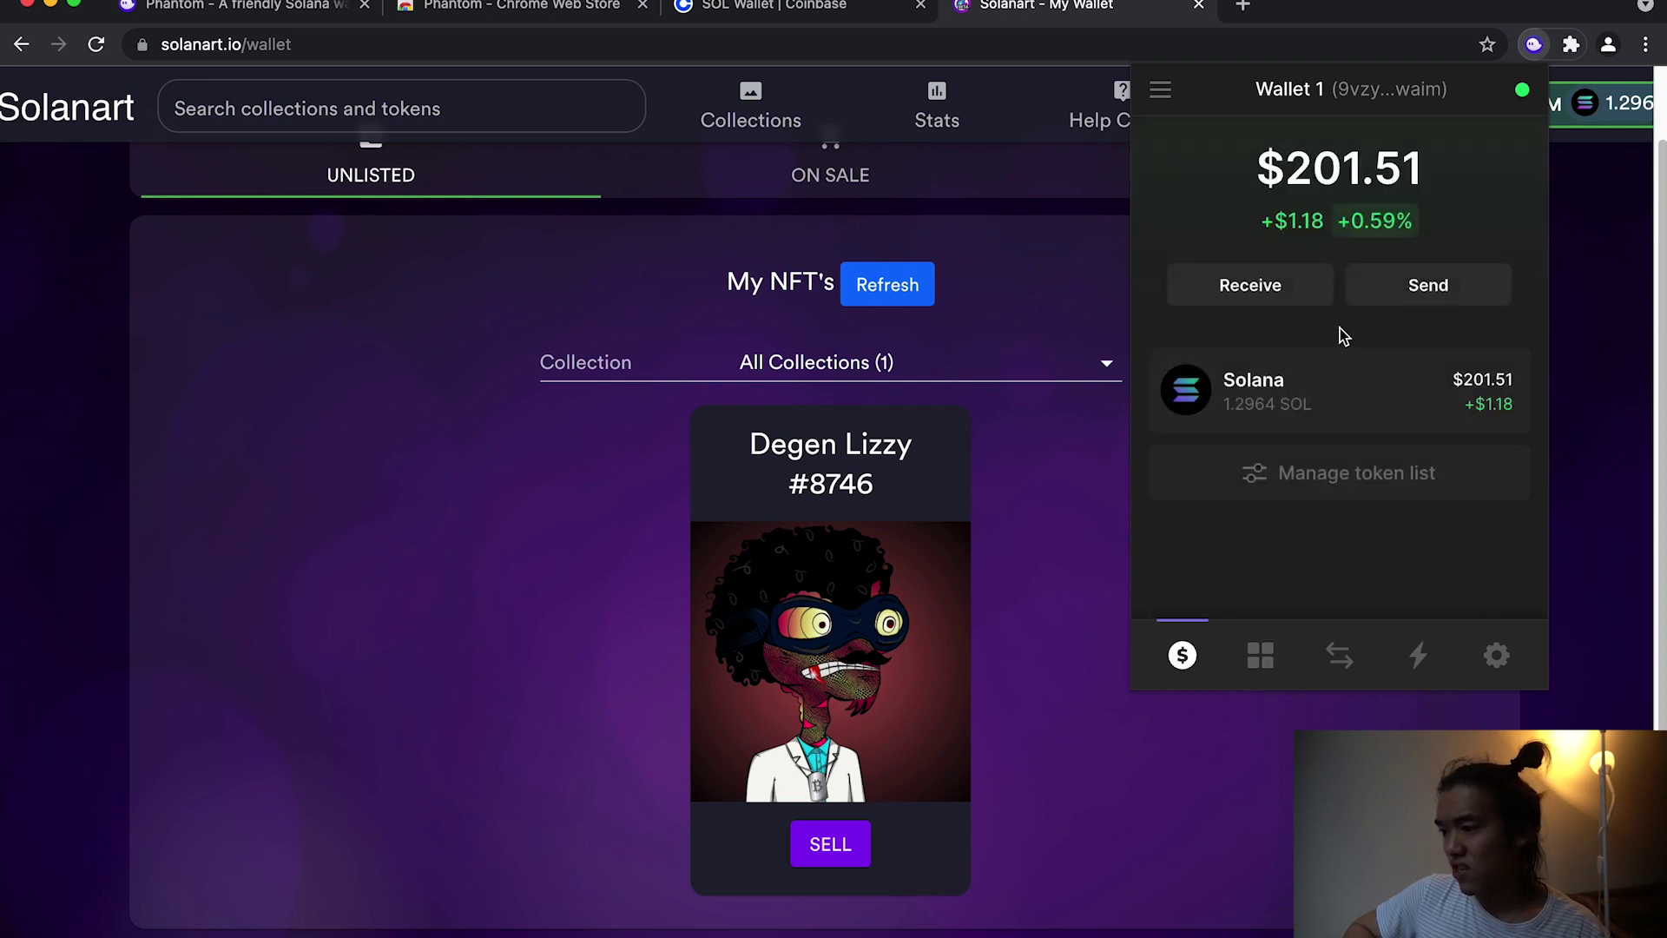